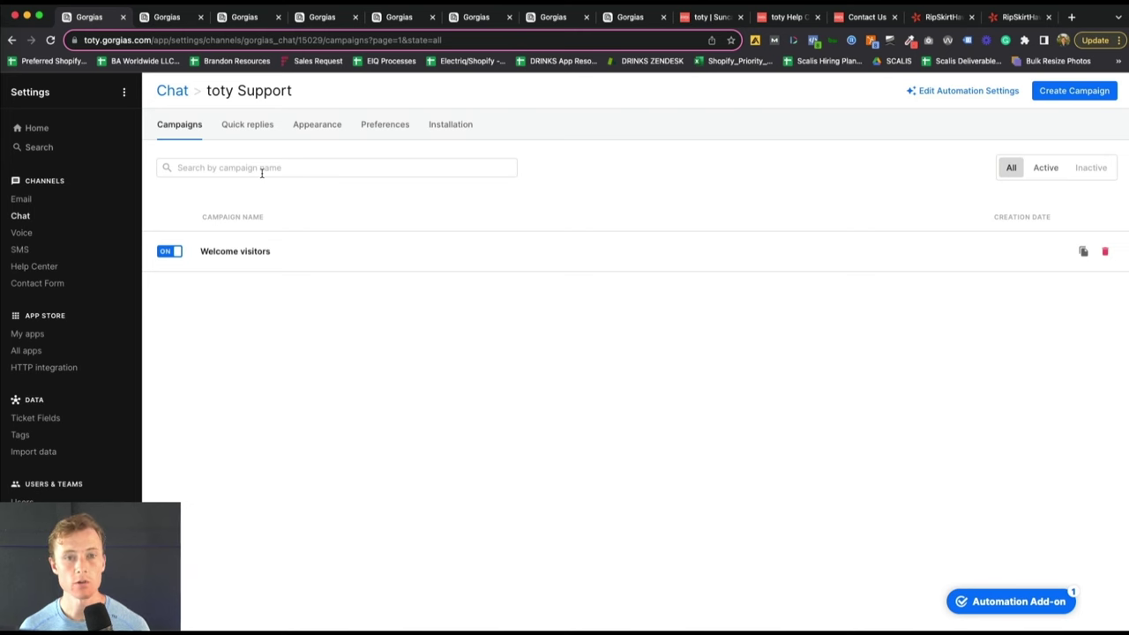
Start a chat campaign targeting the / URL with no extra conditions, then view the storefront.
left_click(1072, 90)
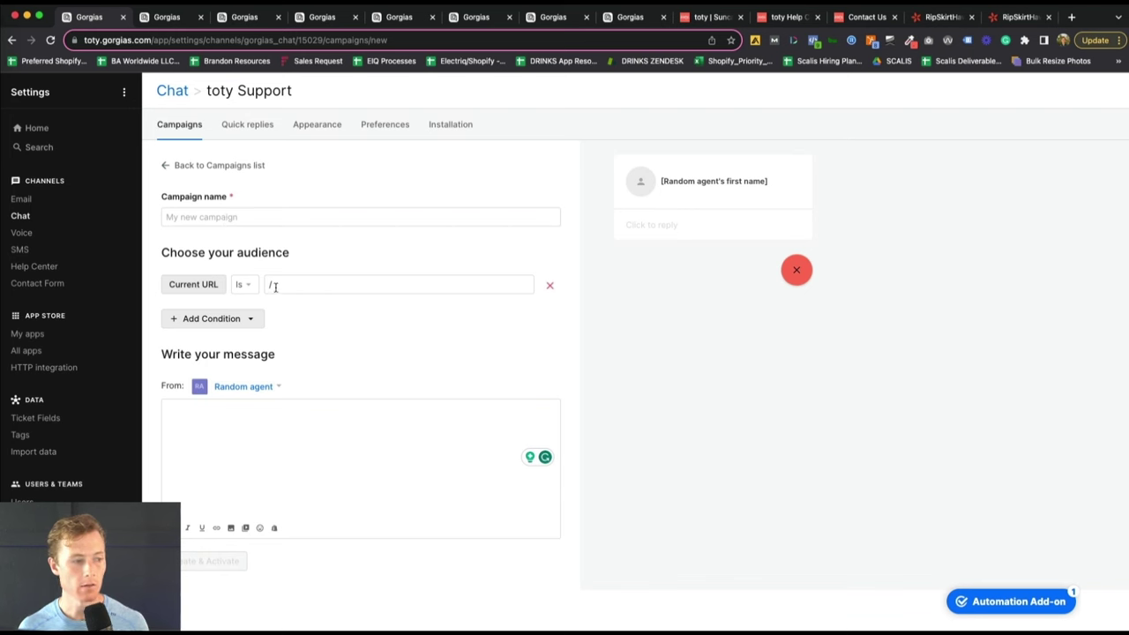
left_click(251, 287)
left_click(256, 305)
left_click(221, 319)
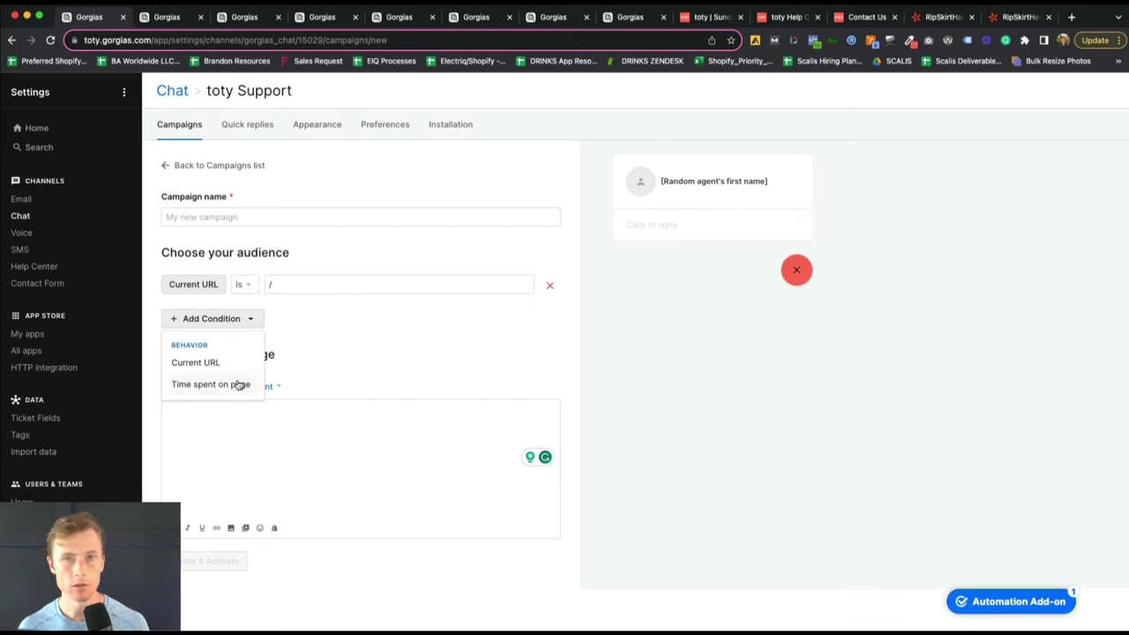
left_click(369, 346)
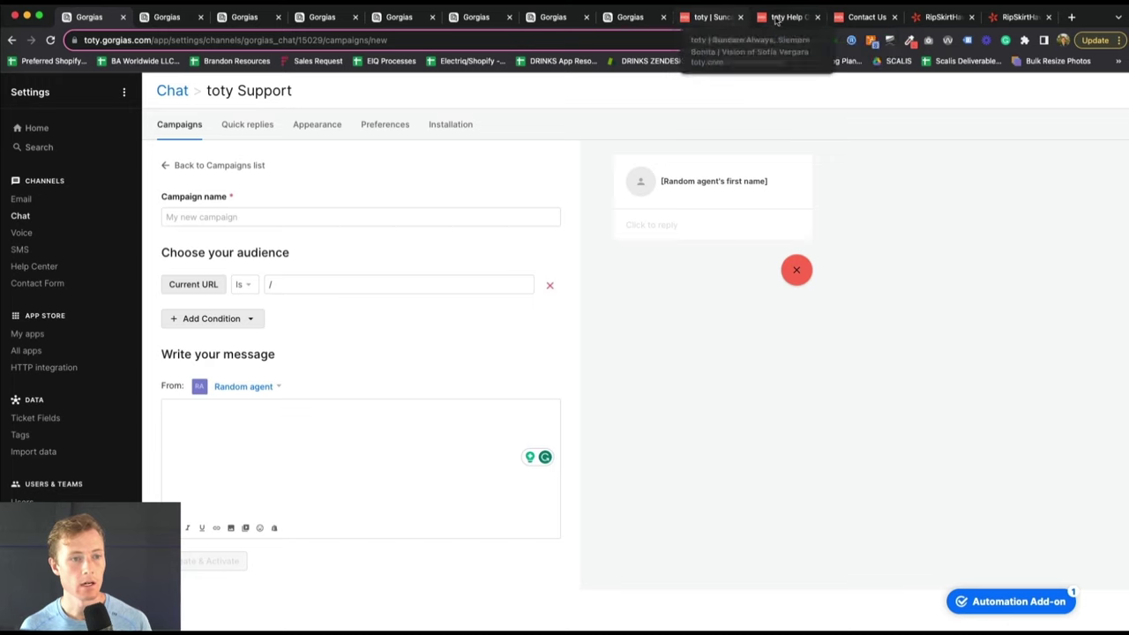
left_click(712, 16)
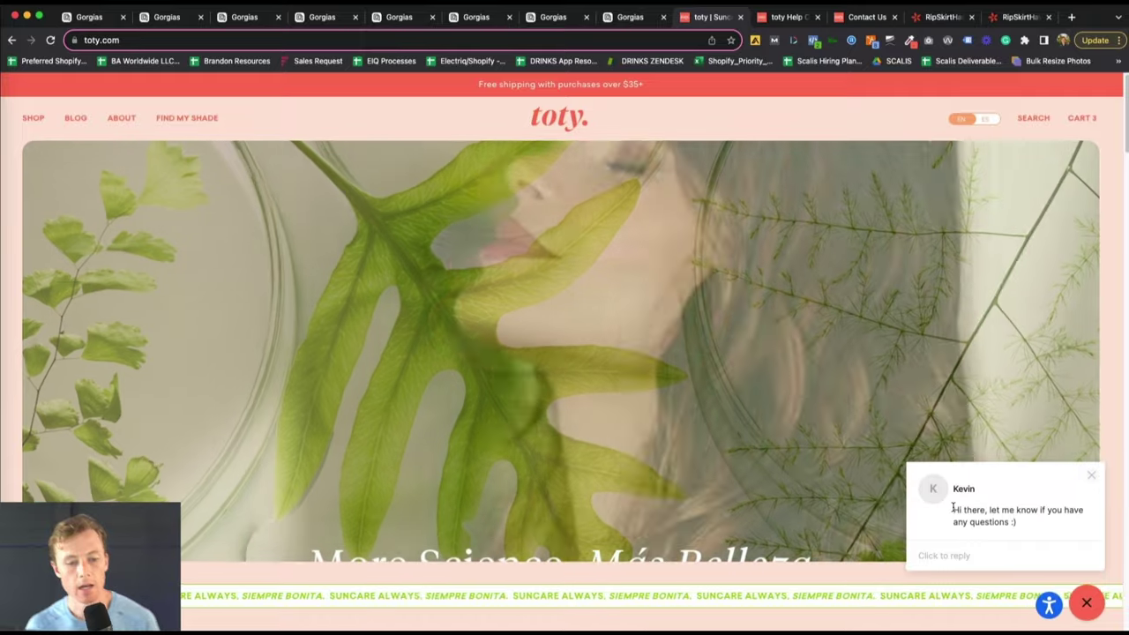
left_click_drag(952, 509, 1017, 523)
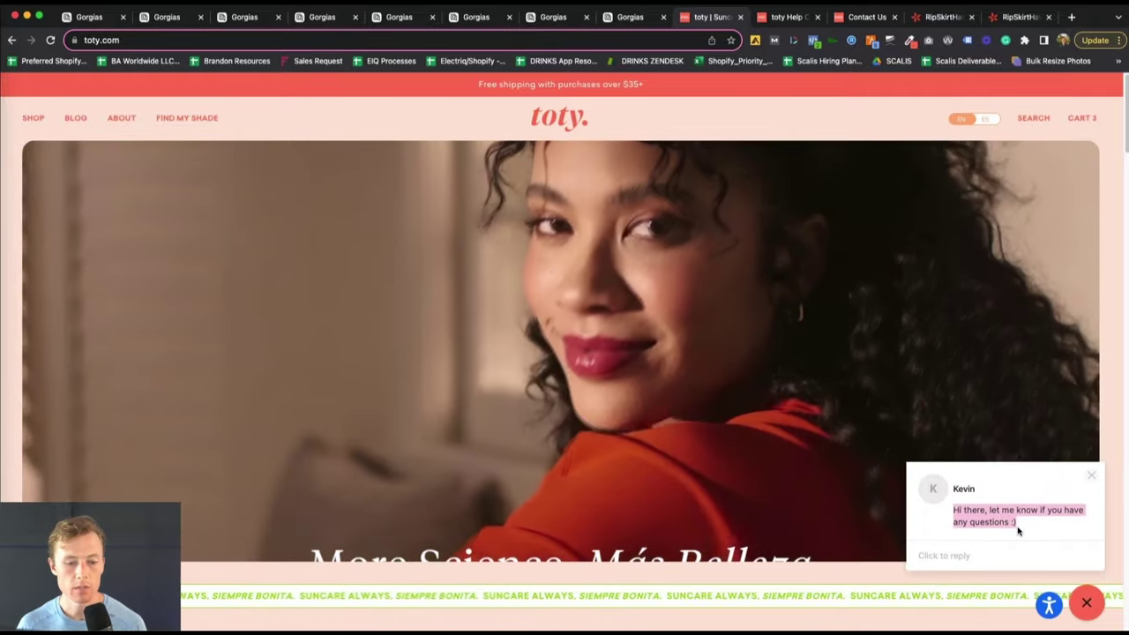
left_click(1023, 527)
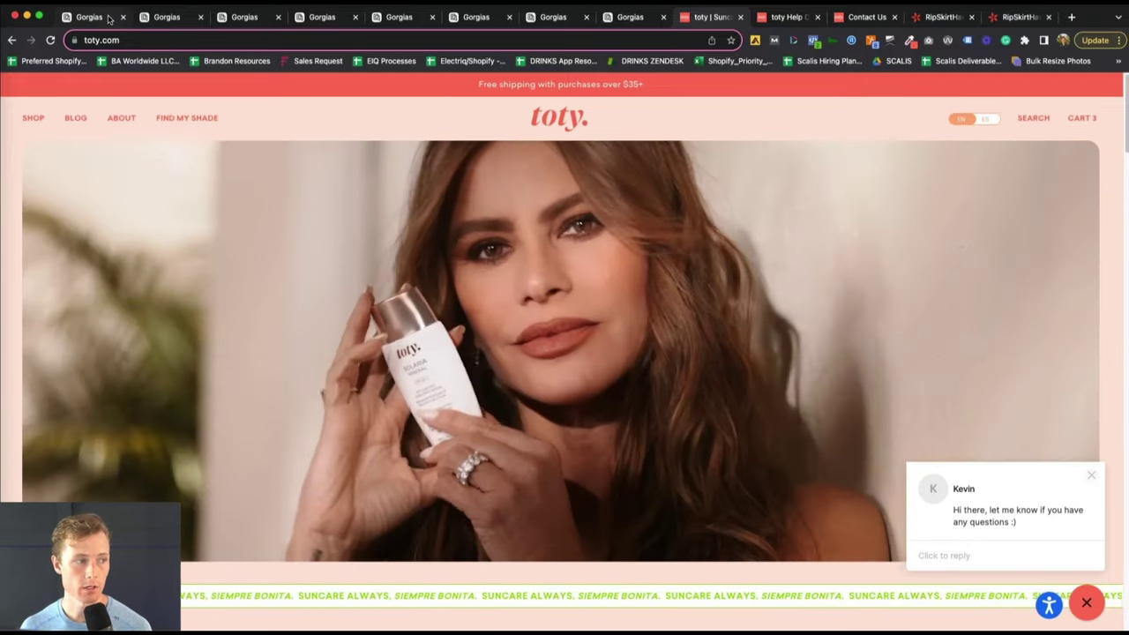
key("super+1")
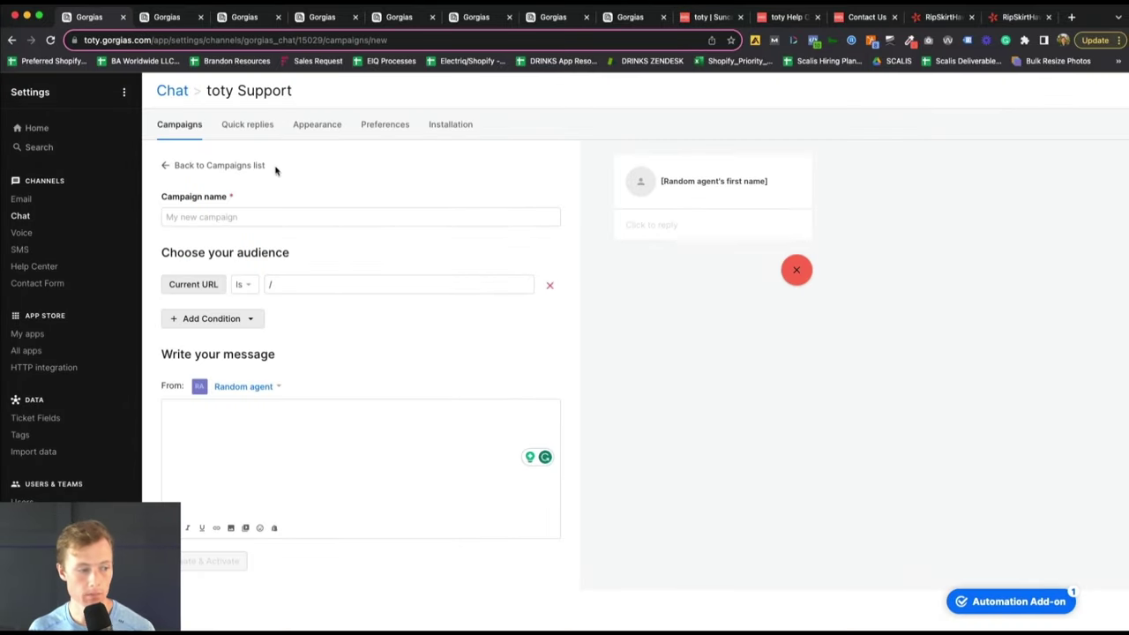
Review the chat's Quick replies and Appearance settings.
left_click(250, 128)
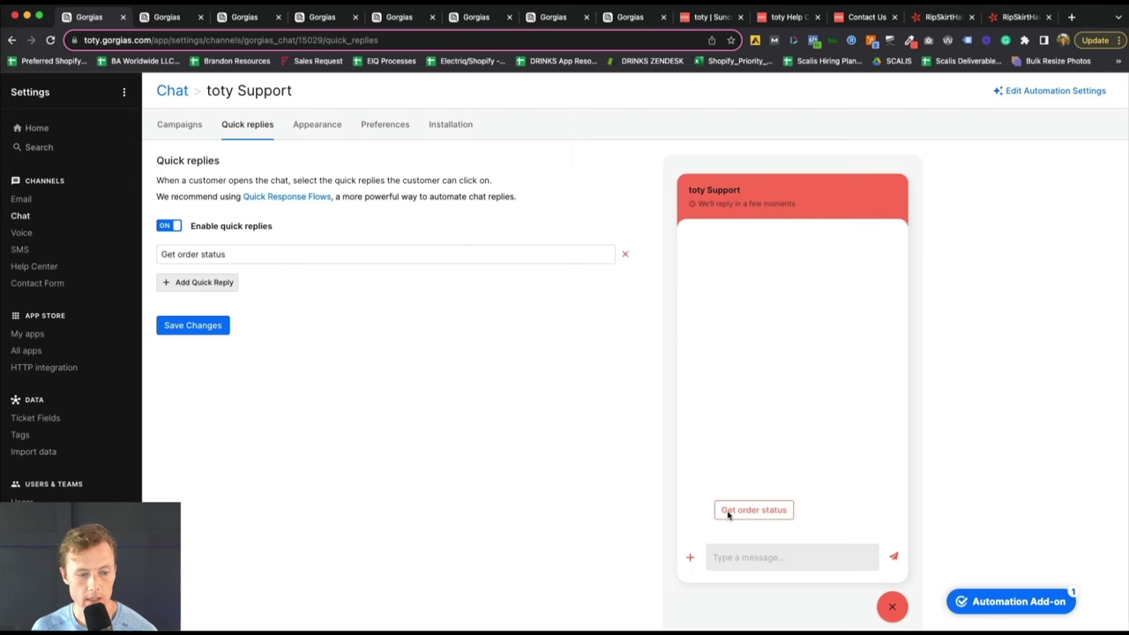
left_click(327, 125)
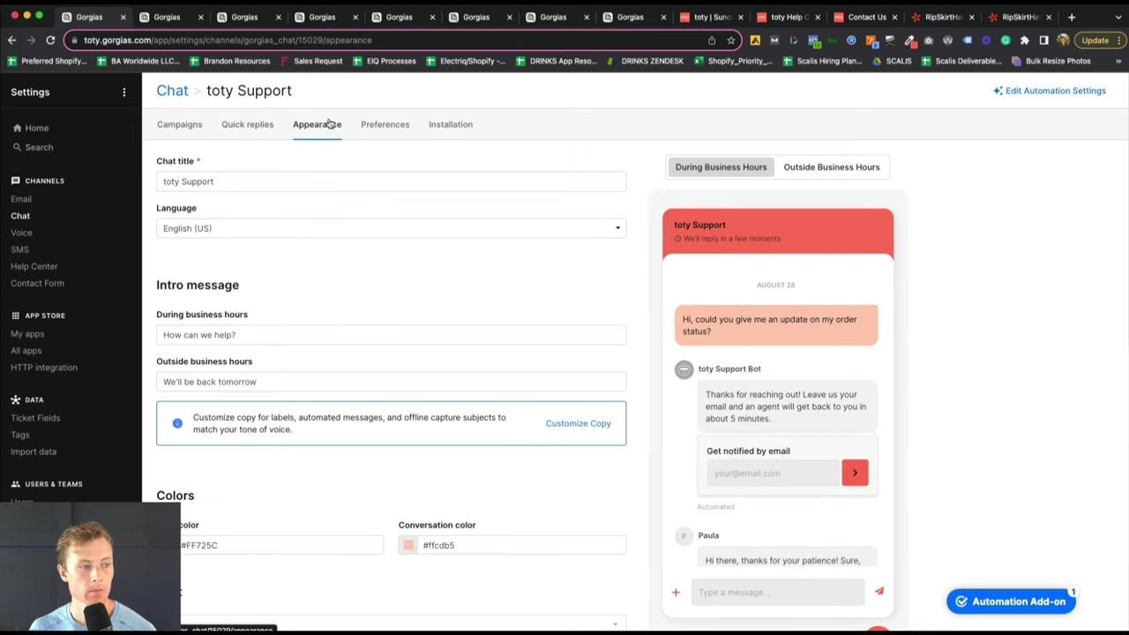
scroll(389, 340, "down", 3)
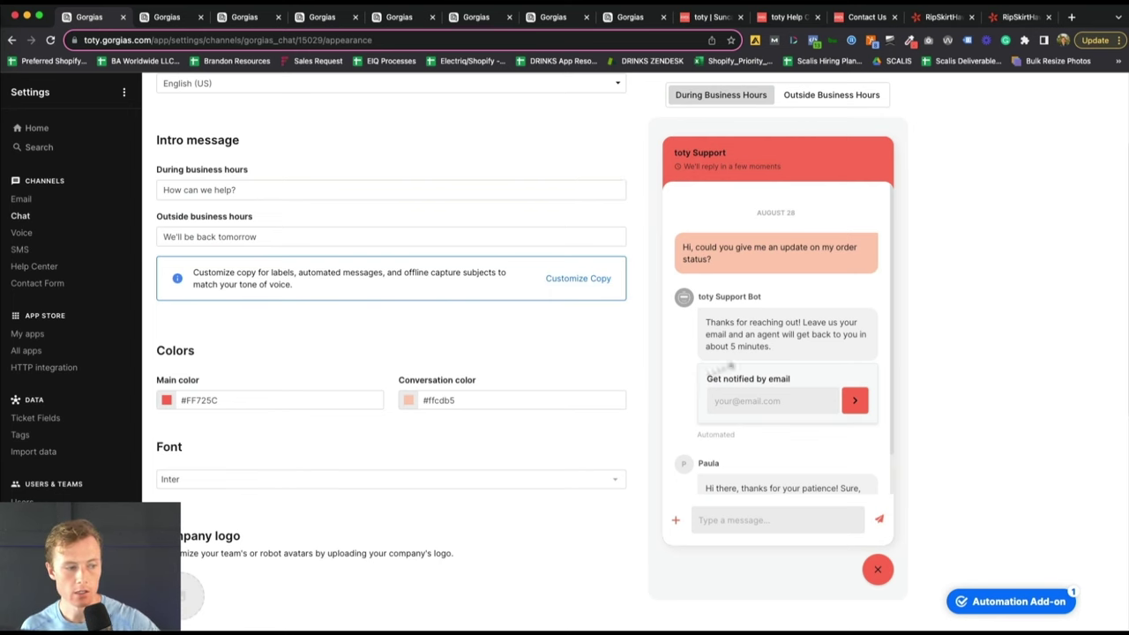
scroll(498, 434, "down", 8)
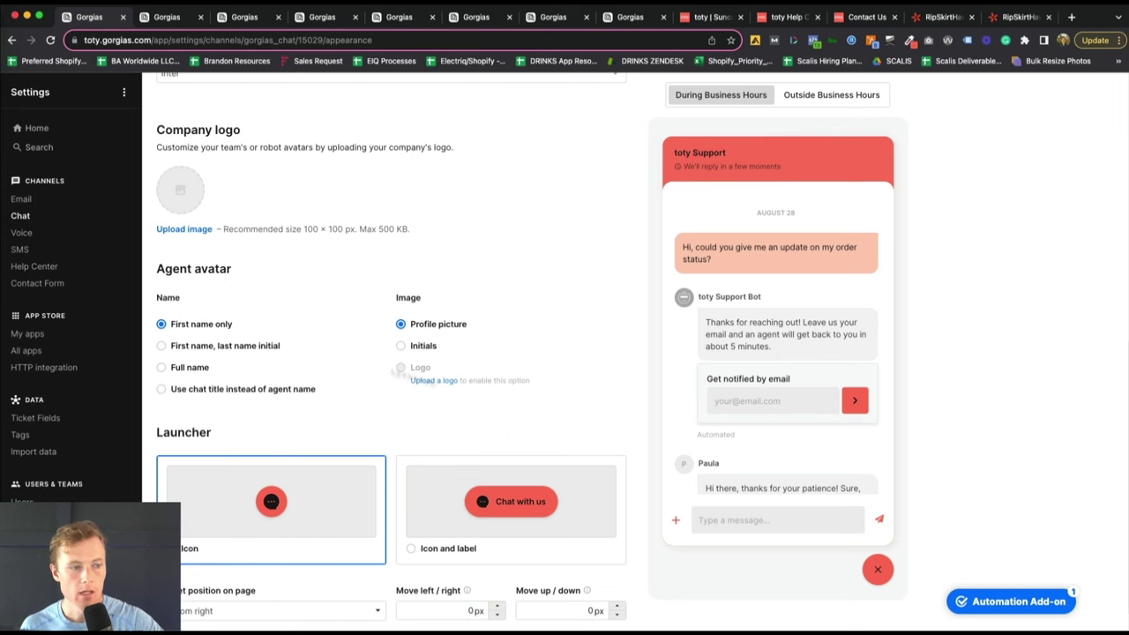
Upload the toty red logo as the company logo, remove it, and bring up Preferences.
left_click(193, 201)
left_click(523, 356)
left_click(525, 345)
left_click(772, 435)
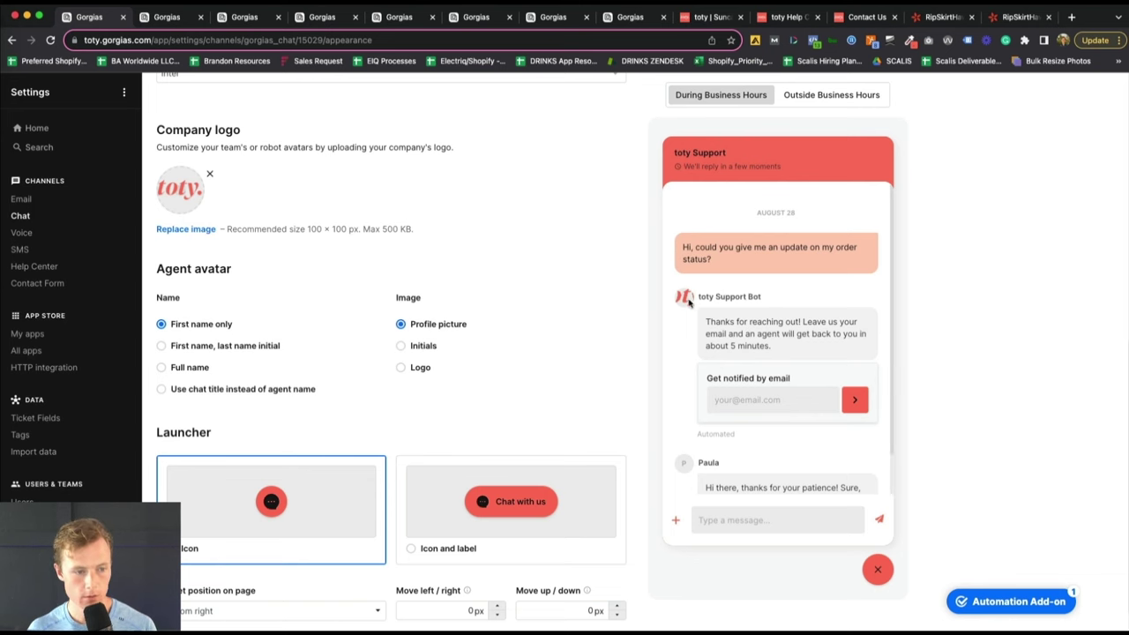
left_click(211, 174)
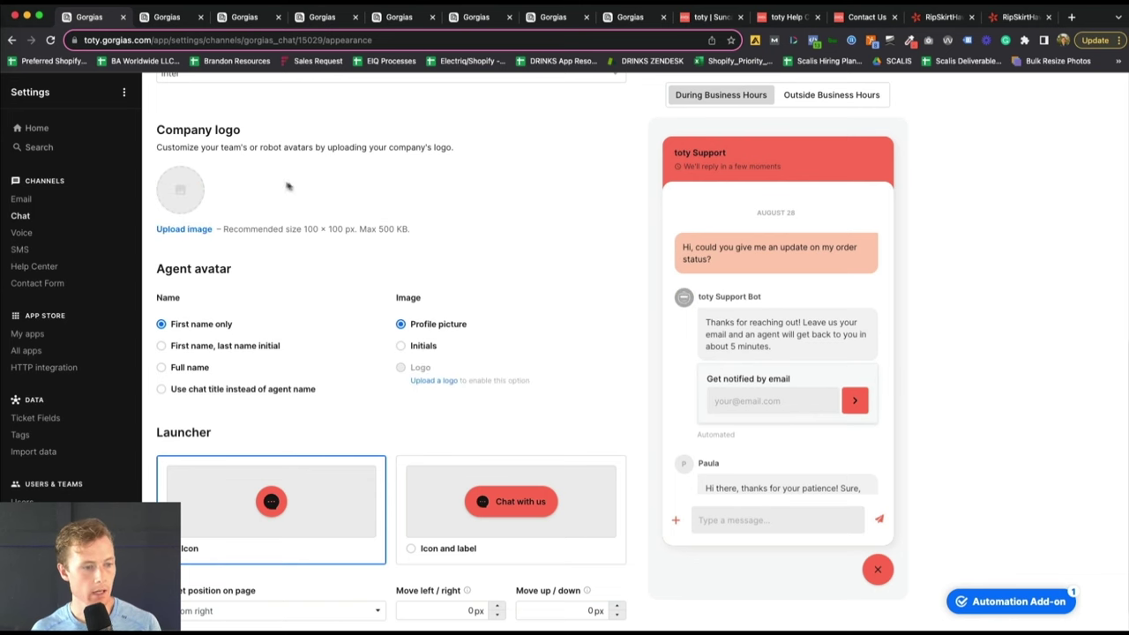
scroll(286, 306, "down", 1)
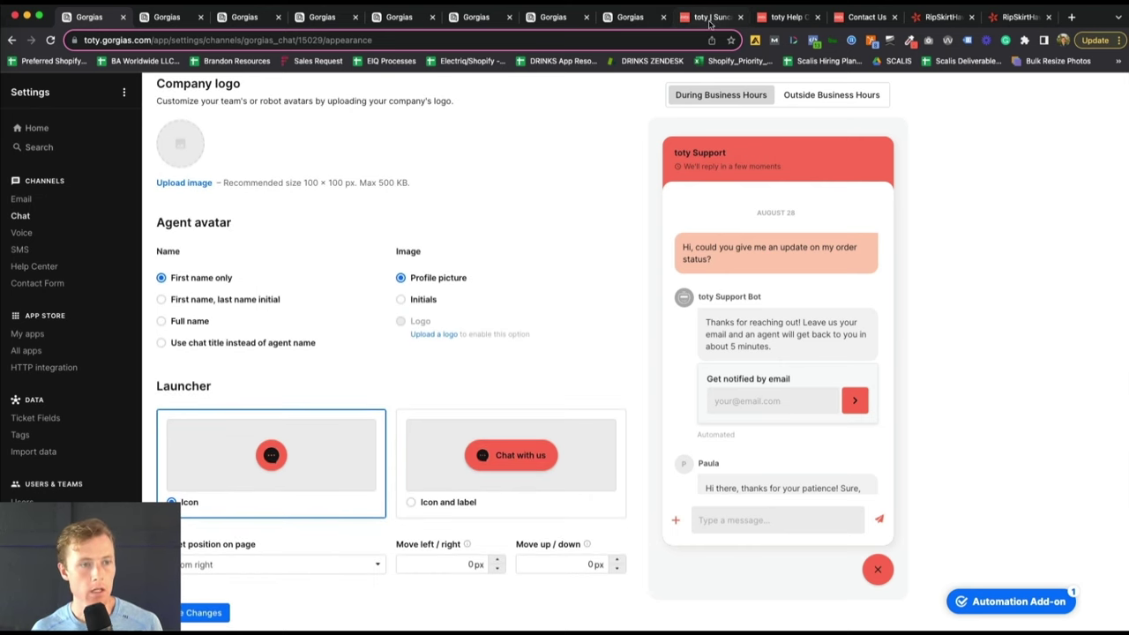
scroll(559, 308, "up", 10)
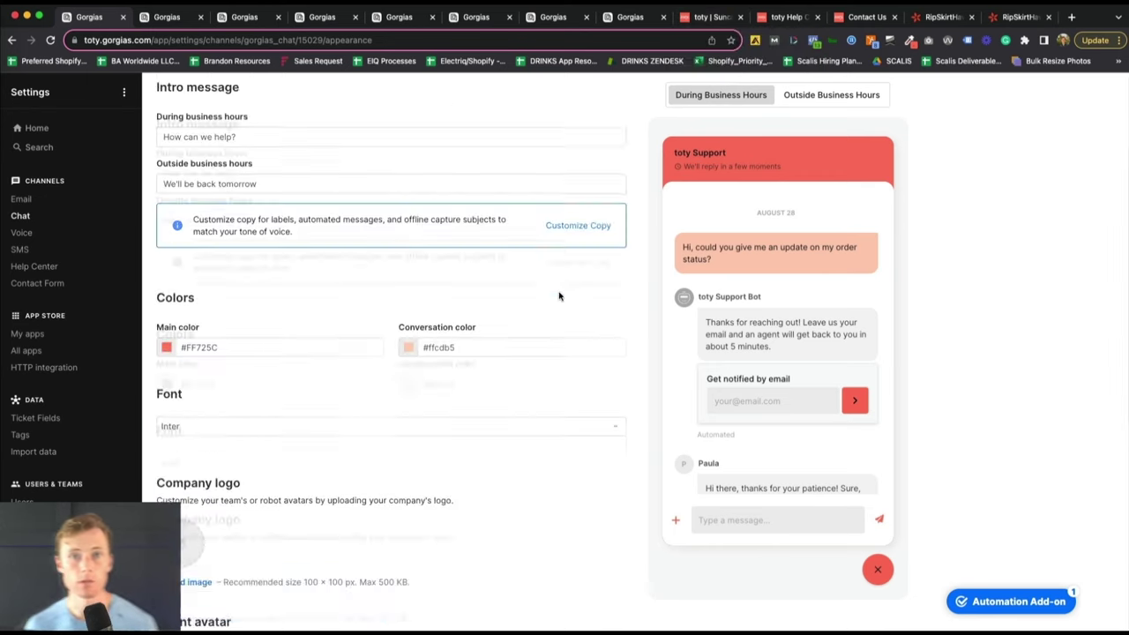
left_click(385, 127)
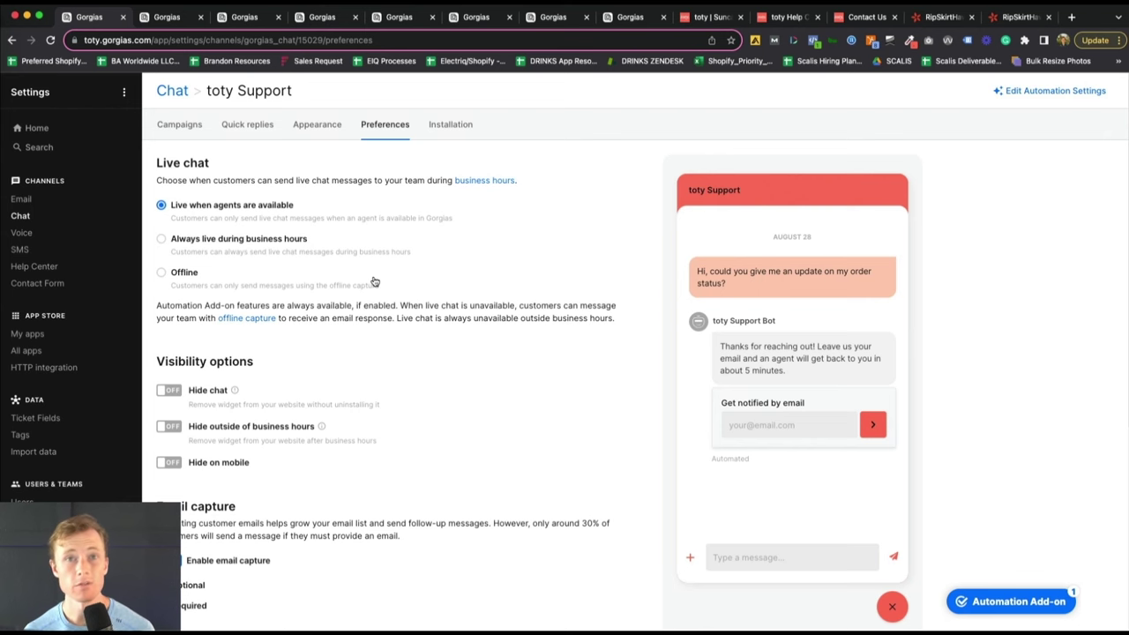
Review chat preferences, then show Installation with totyskincare's 1-click Shopify setup.
scroll(353, 352, "down", 5)
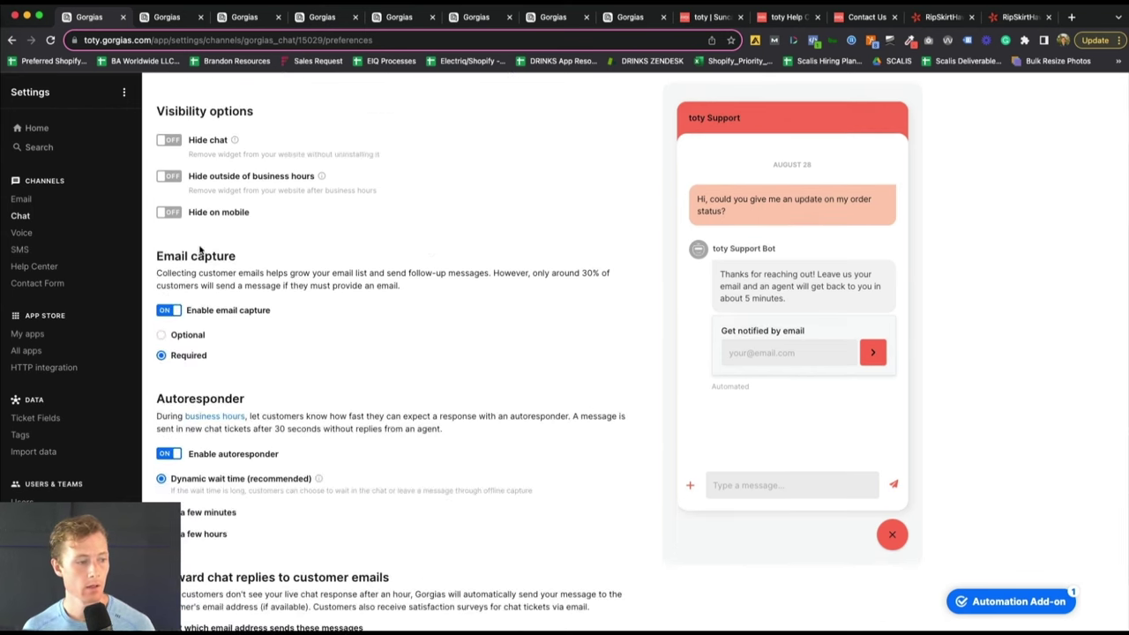
scroll(239, 370, "down", 2)
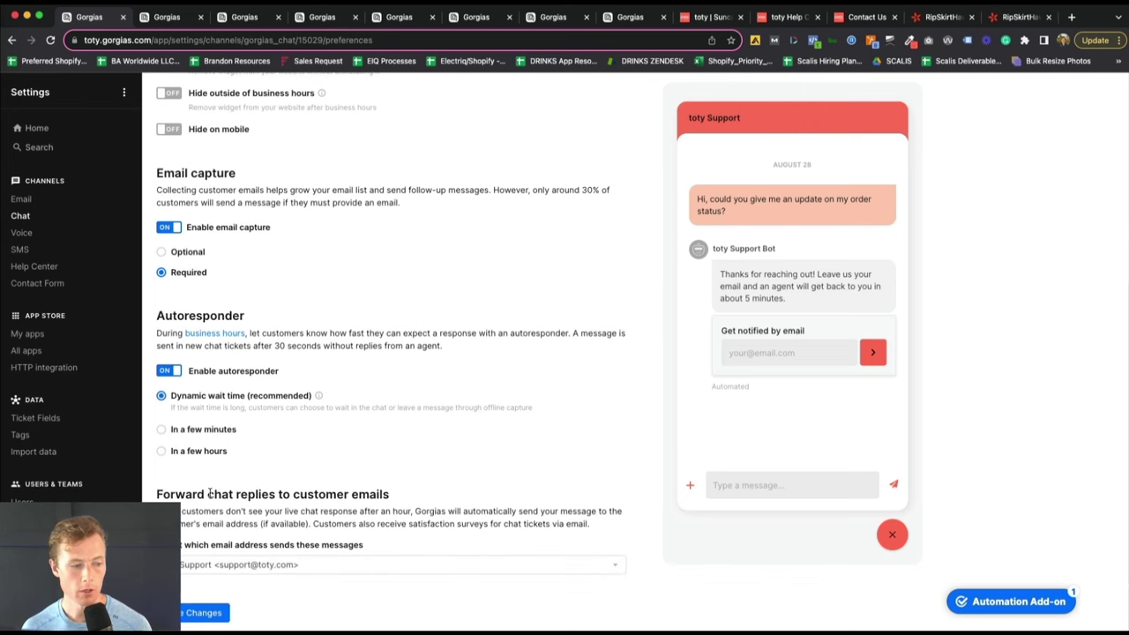
scroll(209, 494, "up", 5)
left_click(438, 128)
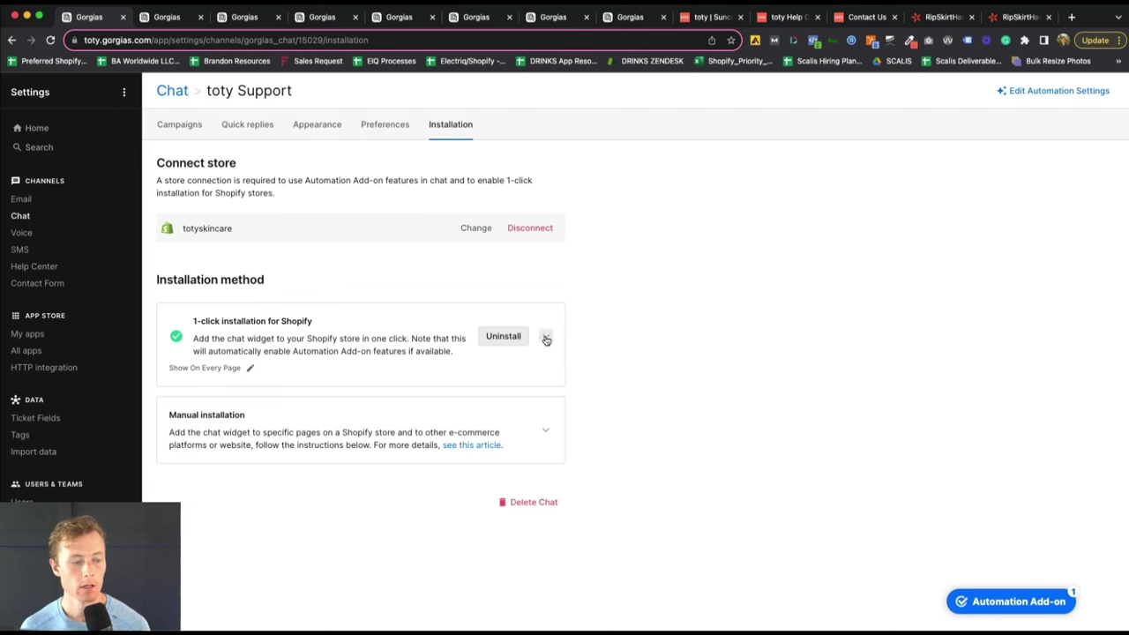
left_click(546, 338)
Keep the chat widget showing on every page, then go to Quick response flows.
left_click(450, 383)
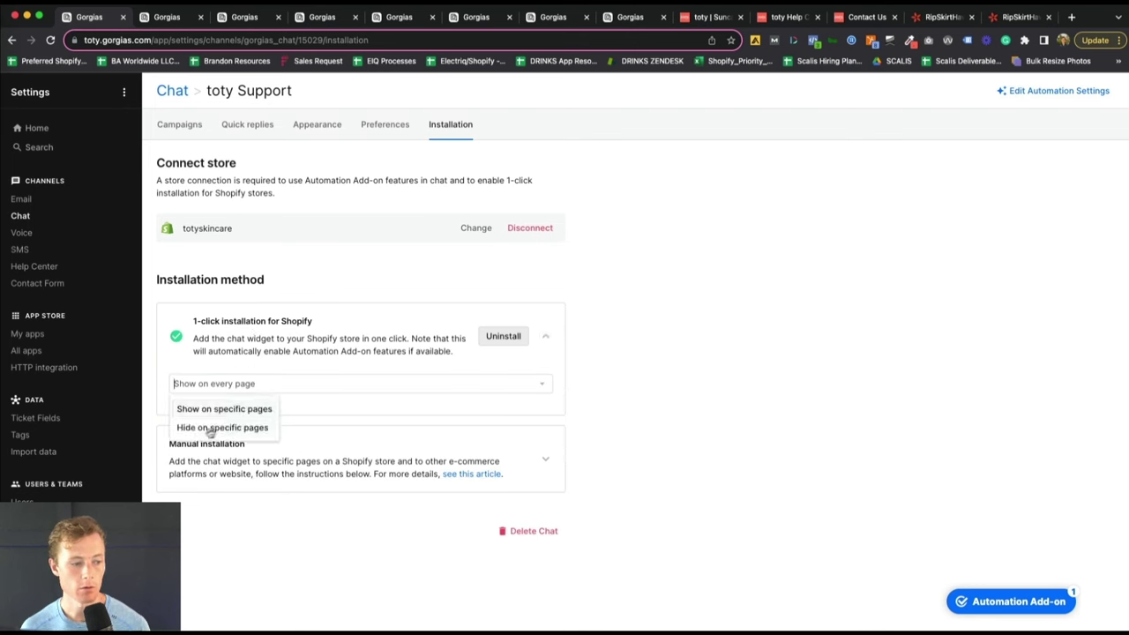
left_click(543, 340)
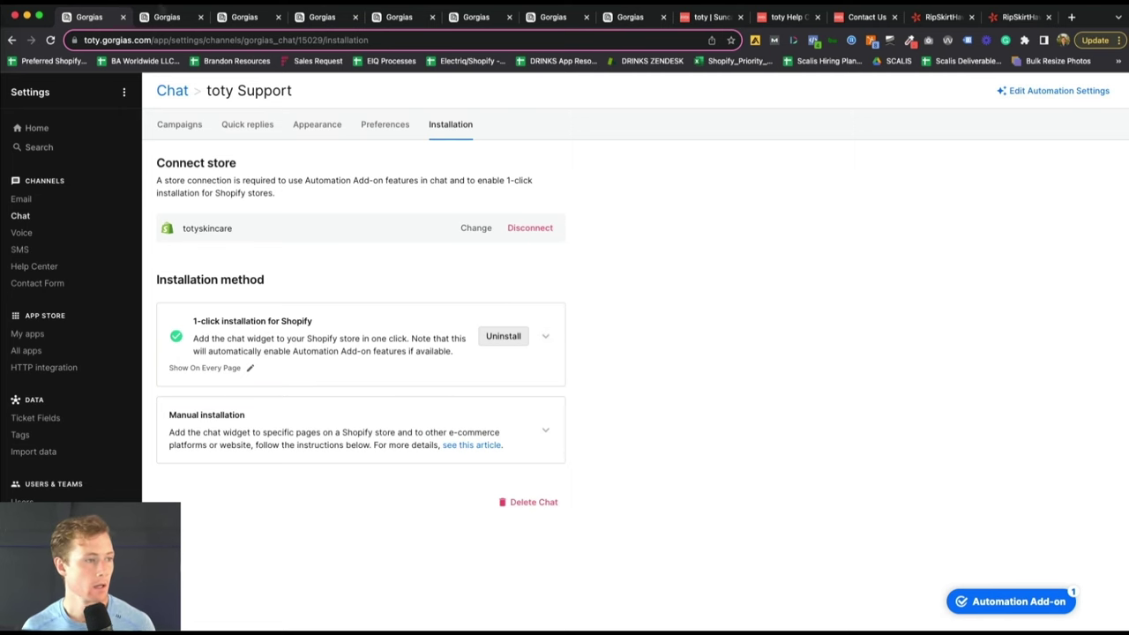
left_click(185, 18)
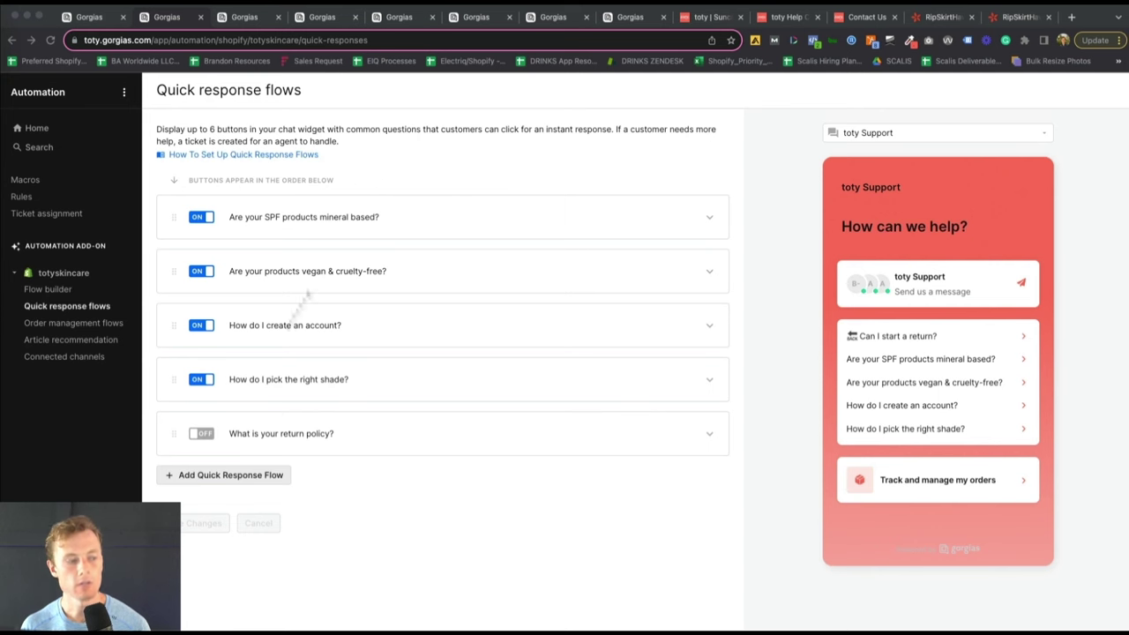
Review the SPF mineral-based quick response, then open the support chat on toty.com.
left_click(320, 221)
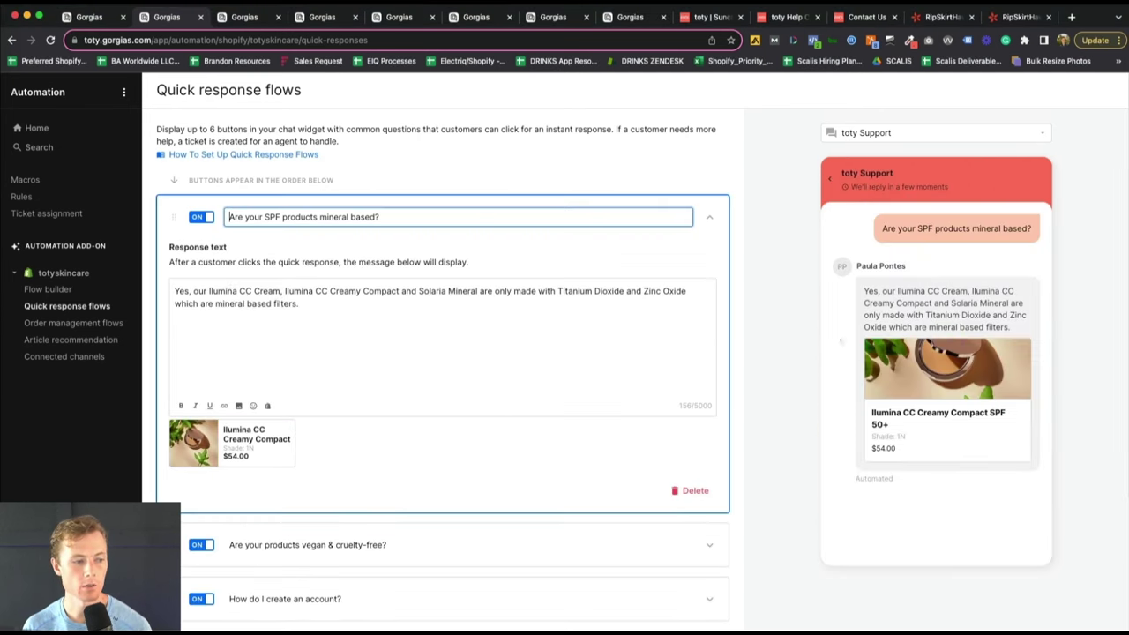
left_click(710, 220)
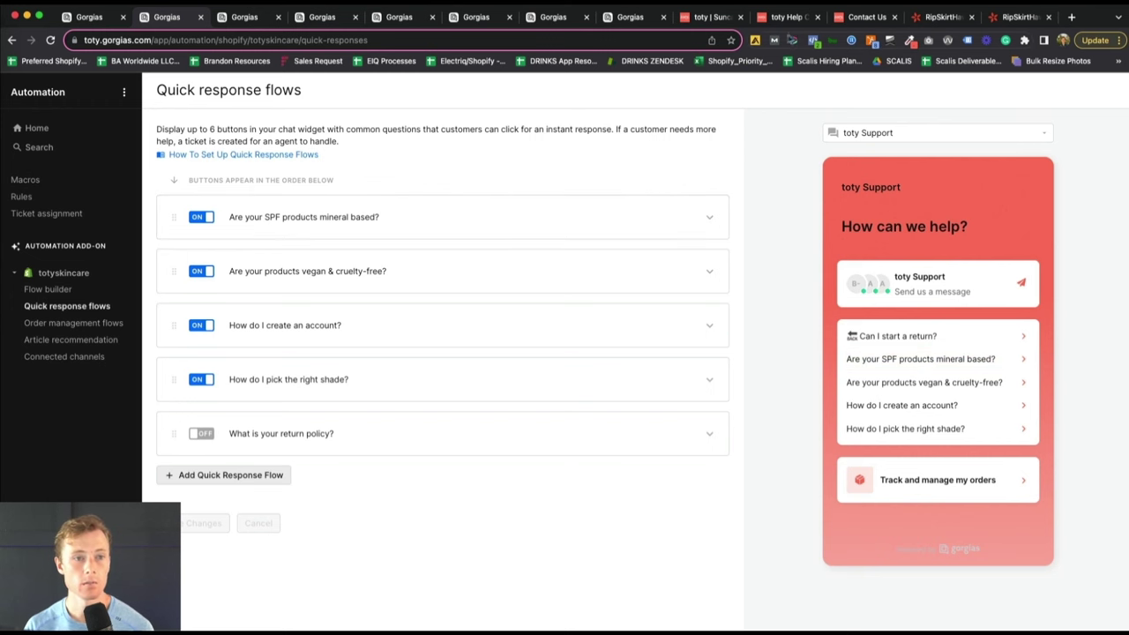
left_click(713, 19)
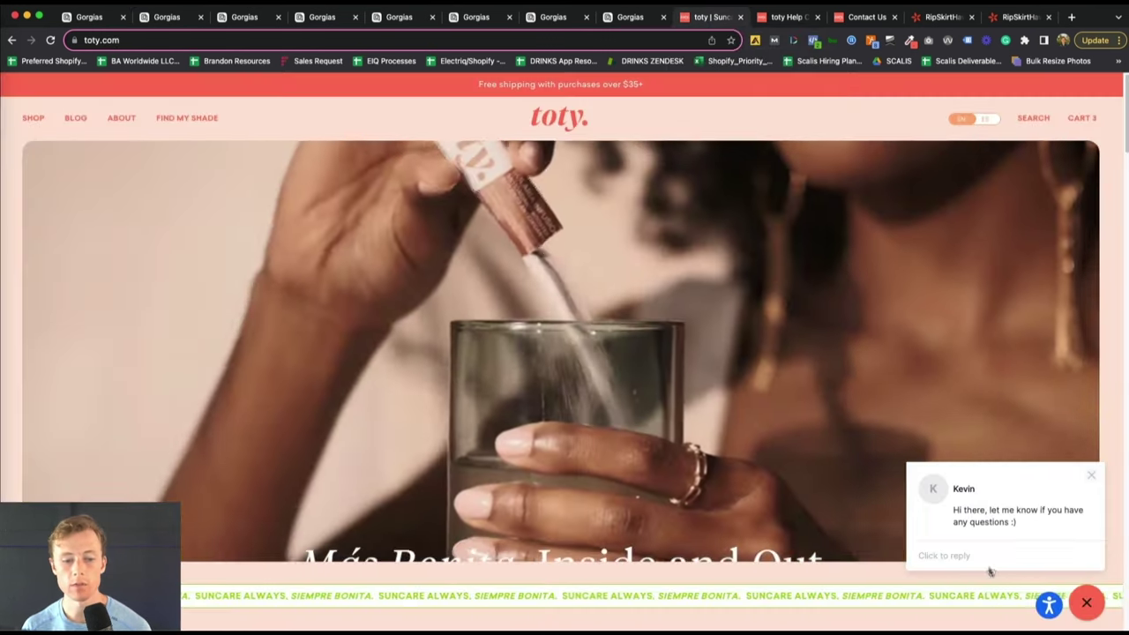
left_click(989, 562)
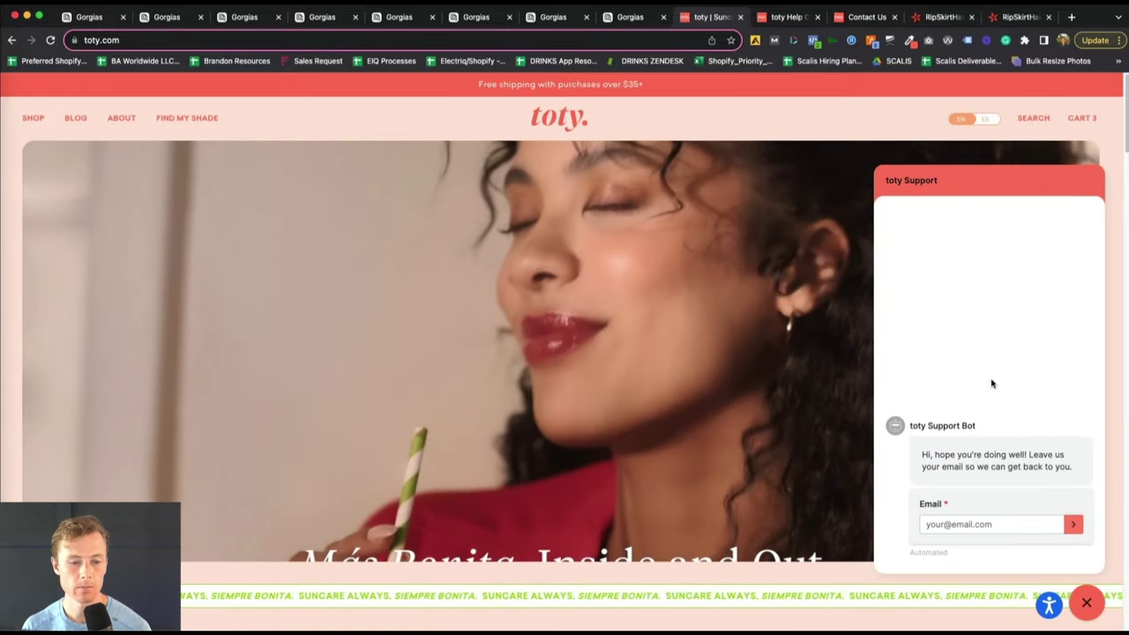
Submit the visitor's email address in the storefront chat form.
scroll(1010, 405, "down", 3)
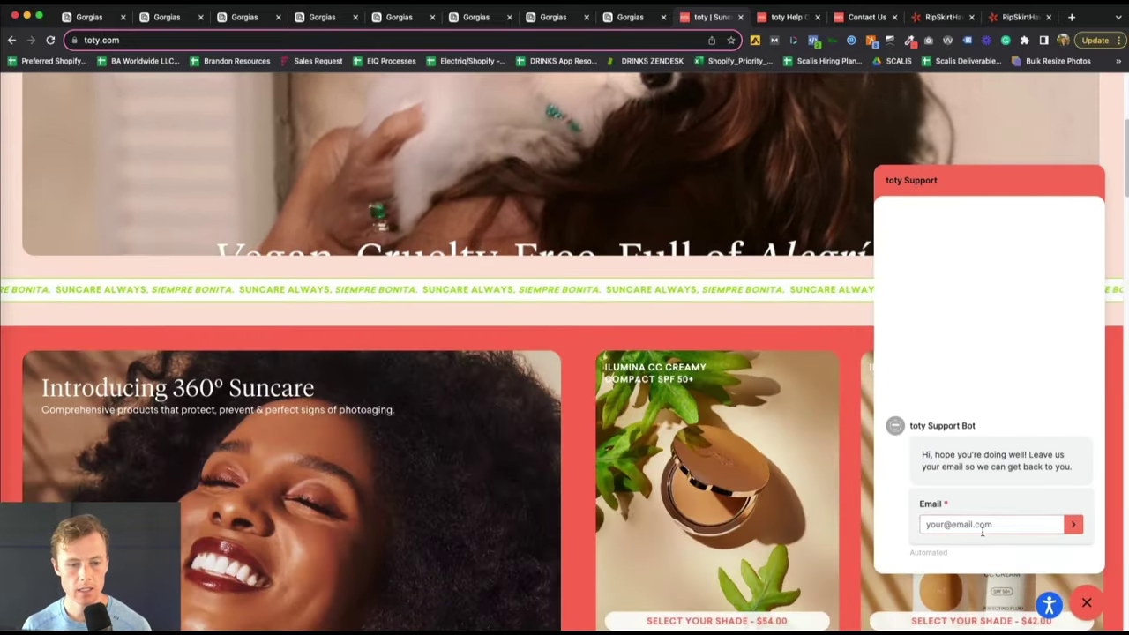
left_click(981, 529)
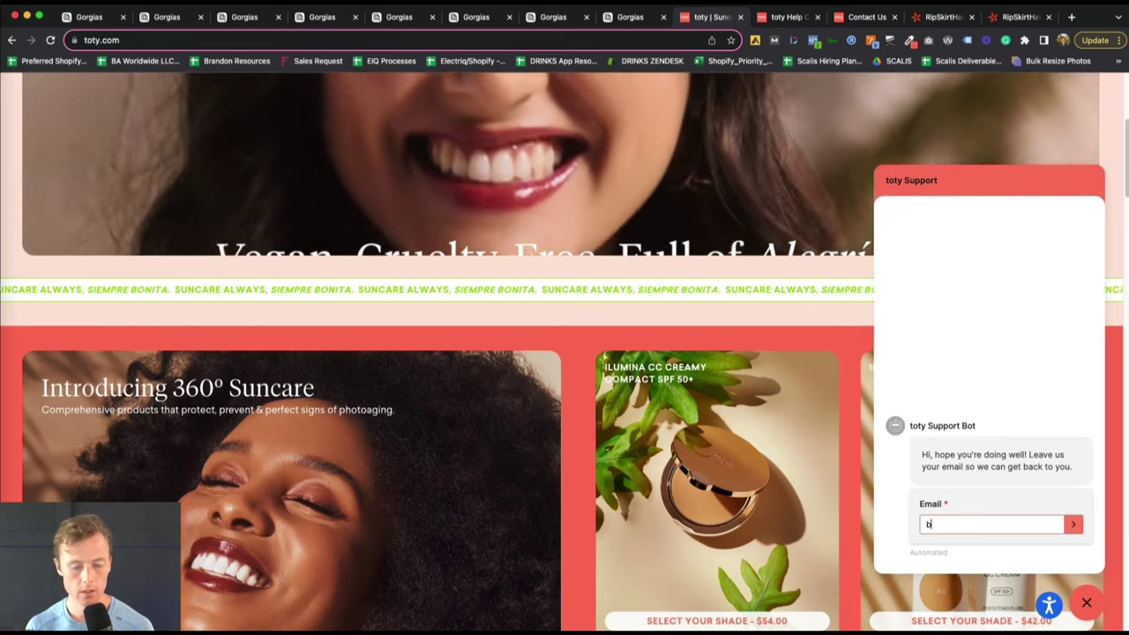
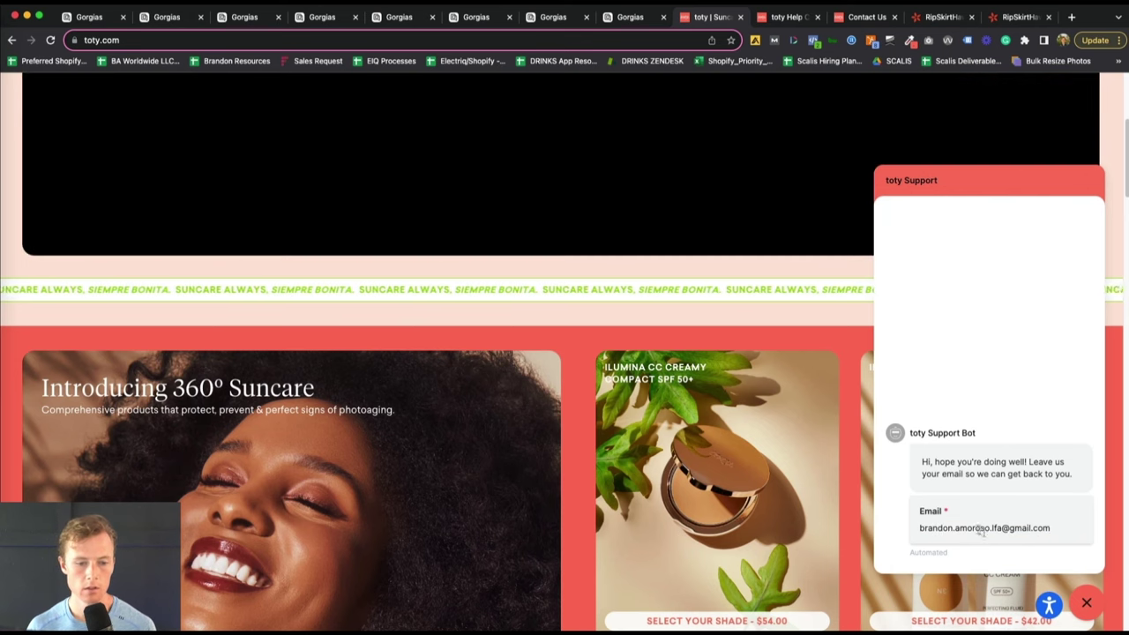
key("Return")
Request order status from the bot, return to the widget home, then reopen Gorgias flows.
scroll(973, 440, "down", 2)
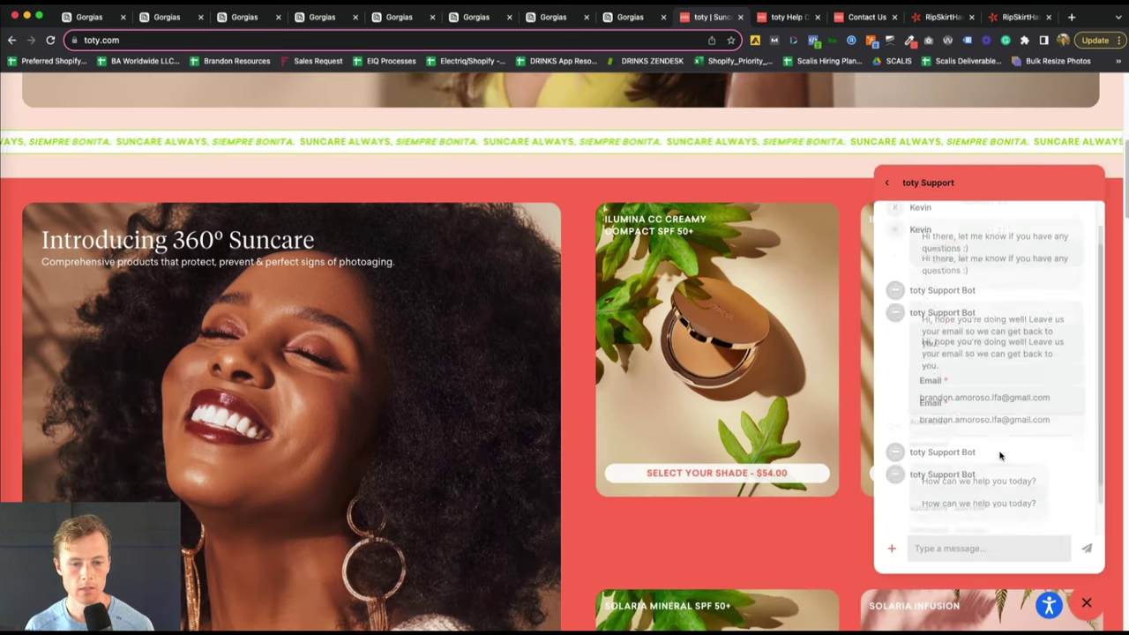
left_click(1046, 512)
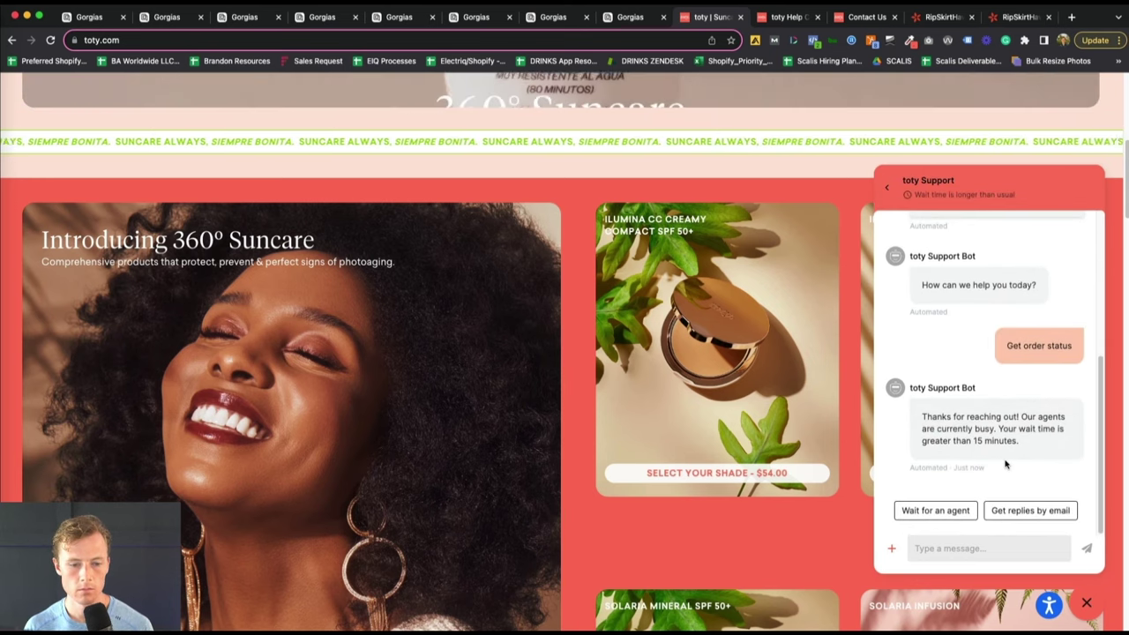
left_click(887, 187)
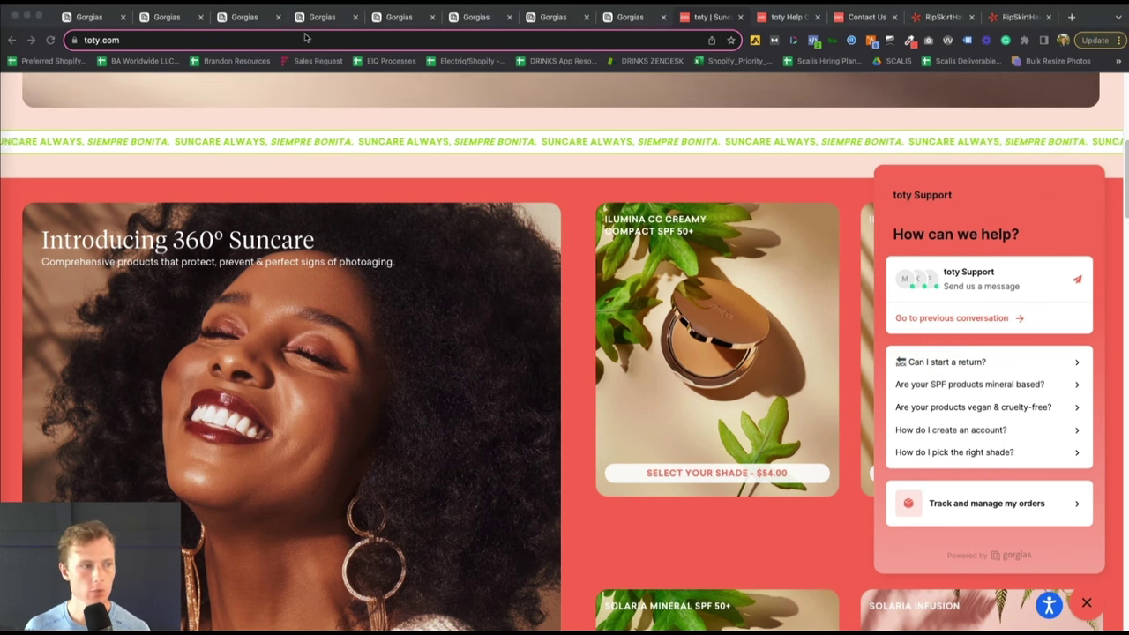
left_click(93, 17)
left_click(172, 16)
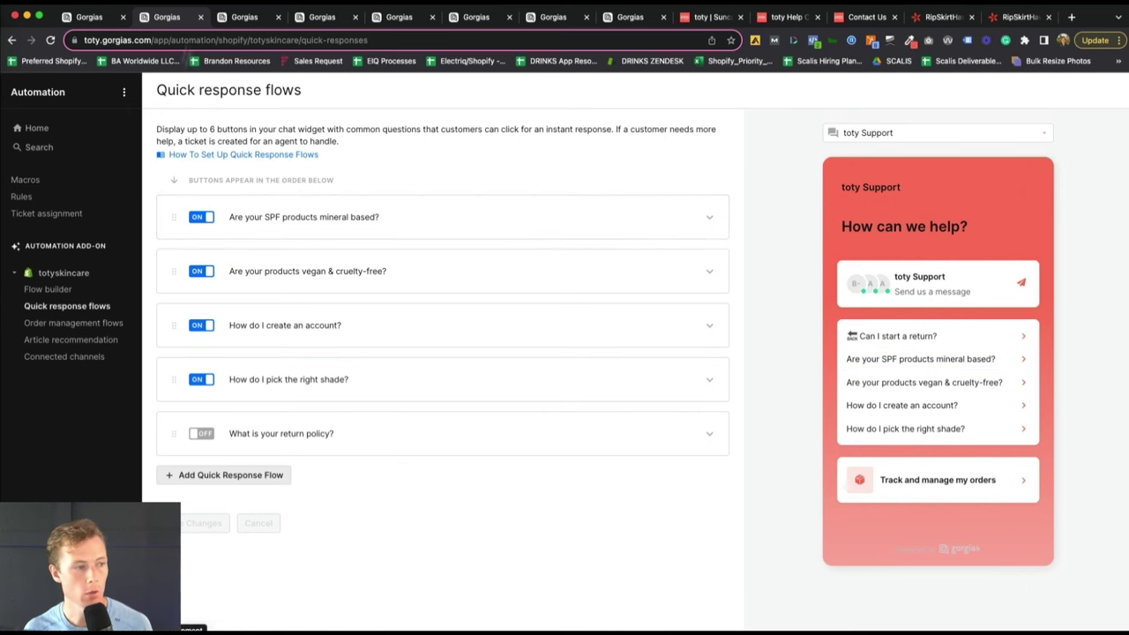
Review the Track order flow, previewing tracking for order #3089 and its unfulfilled-order message.
left_click(74, 322)
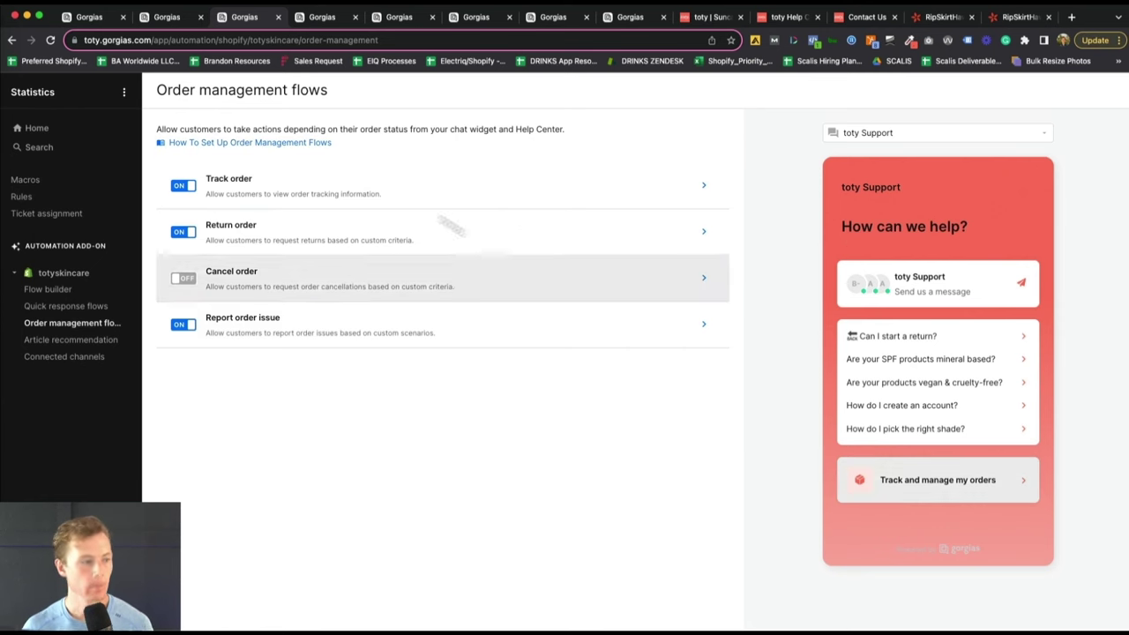
left_click(327, 194)
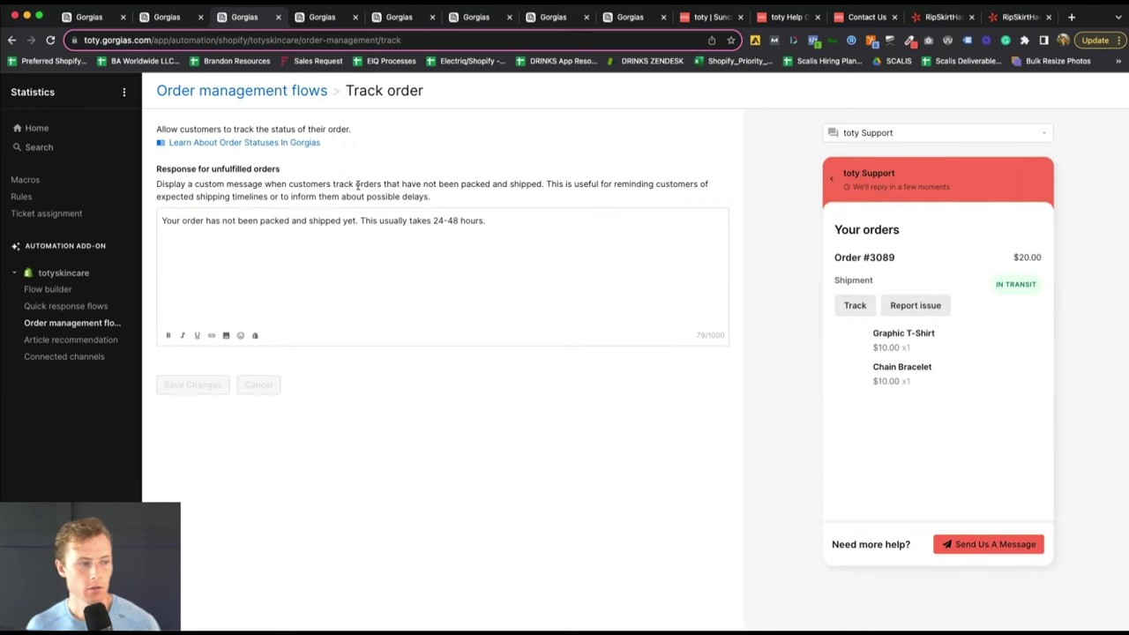
left_click(855, 306)
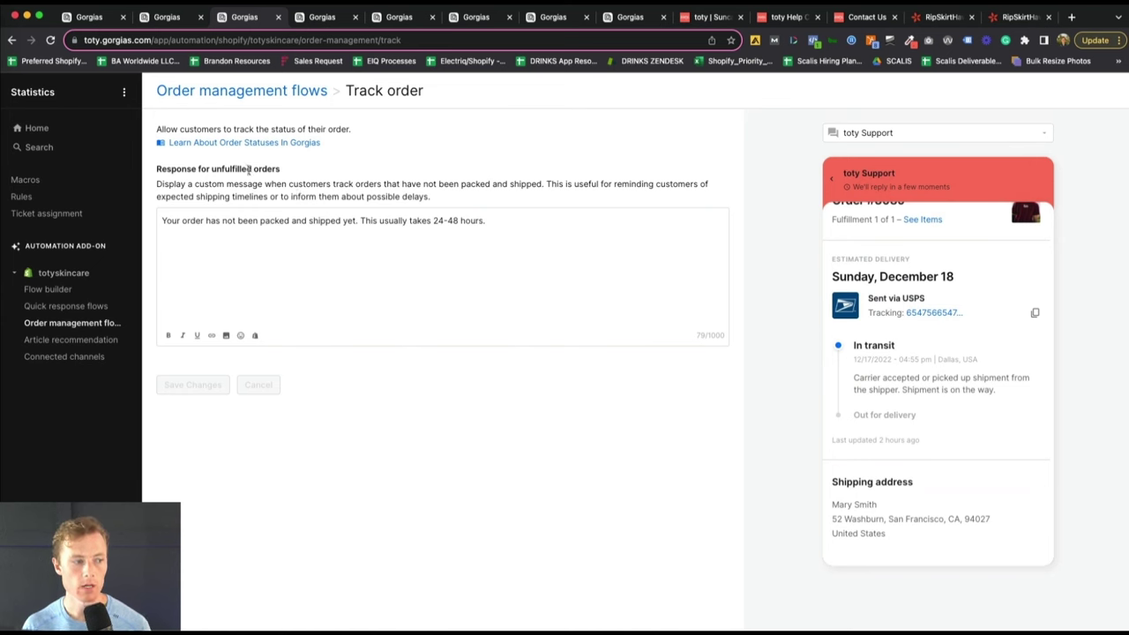
left_click_drag(541, 239, 88, 210)
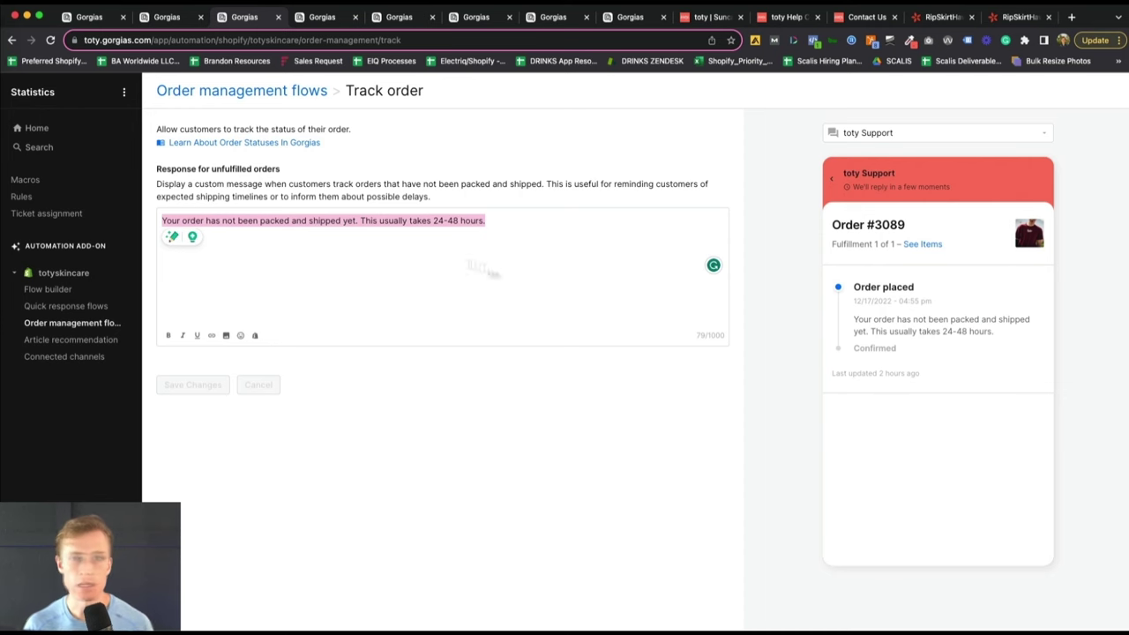
left_click(285, 91)
Check the Return order return methods unchanged, then view Cancel order's eligible order statuses.
left_click(298, 234)
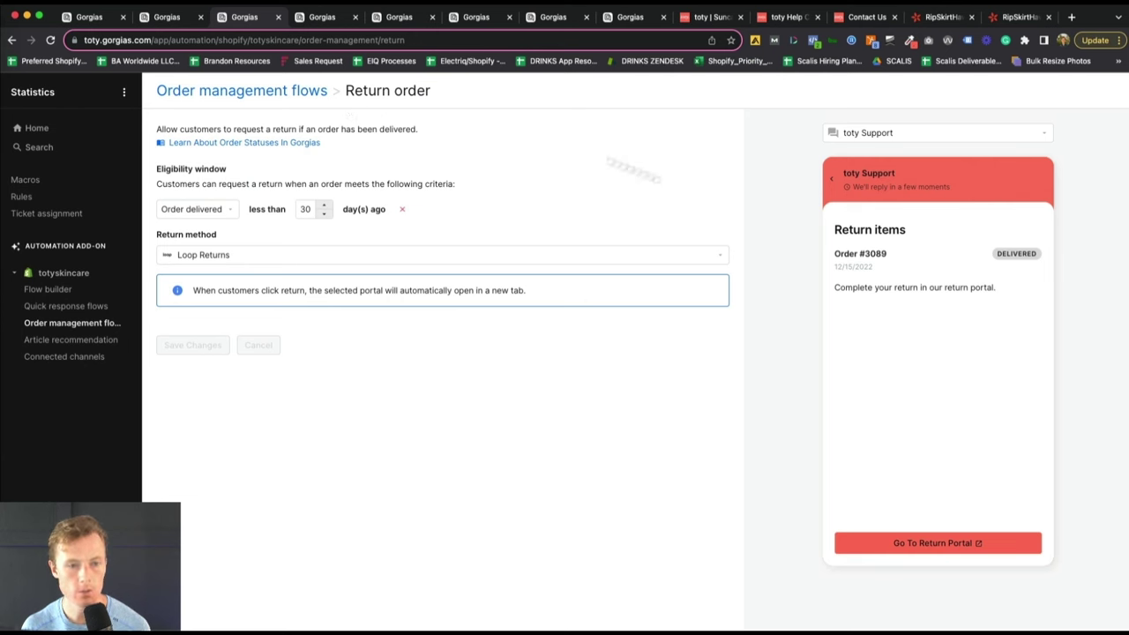
left_click(227, 255)
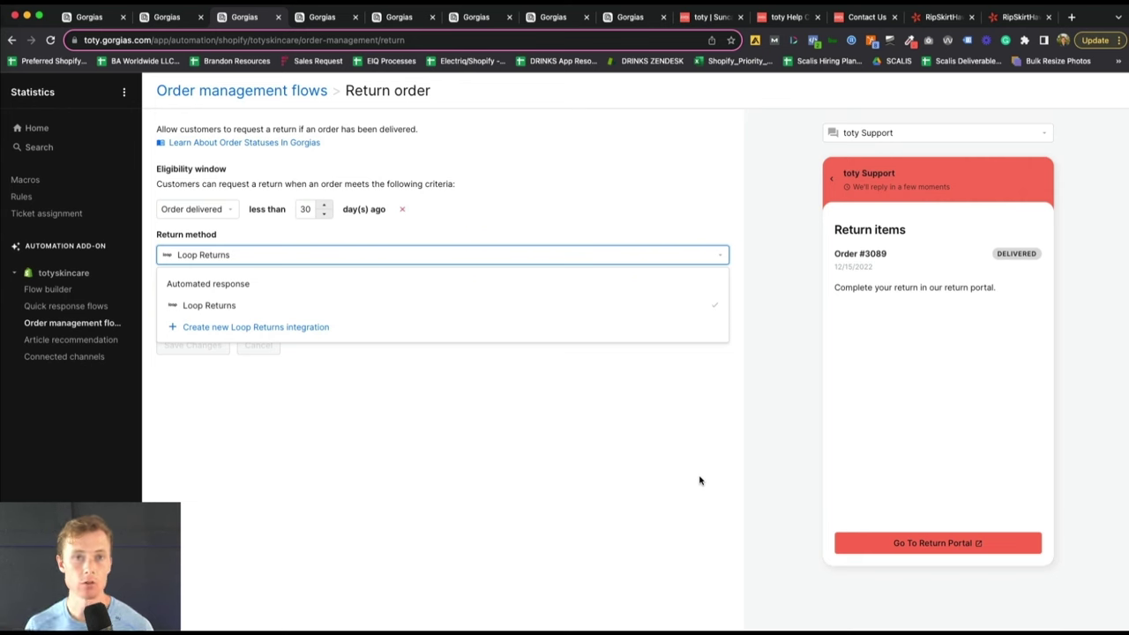
left_click(305, 94)
left_click(304, 92)
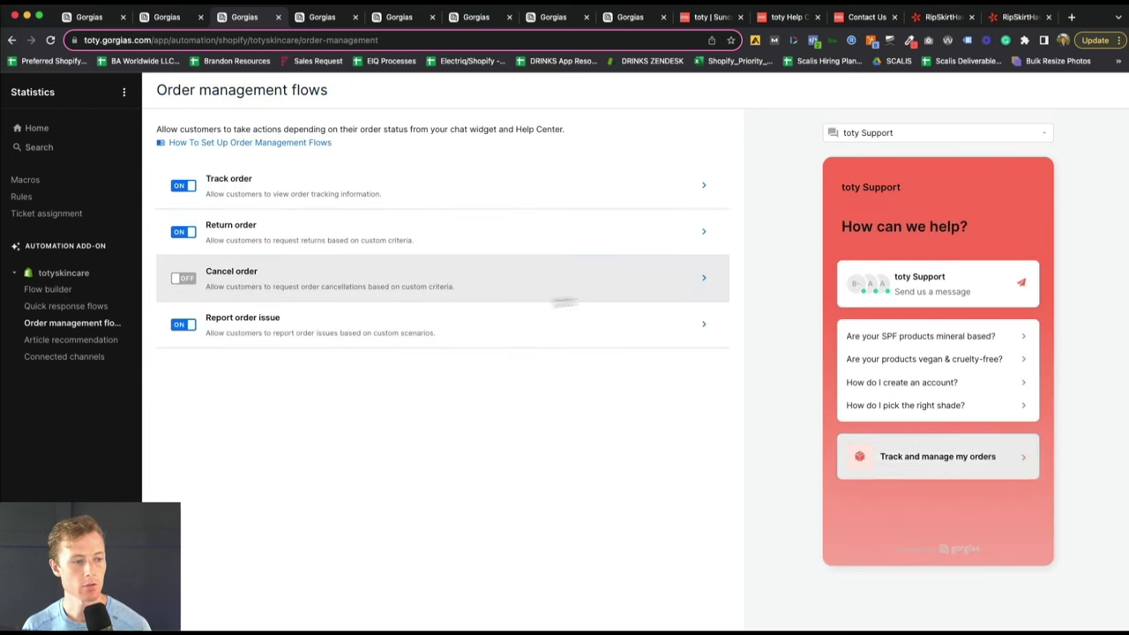
left_click(693, 276)
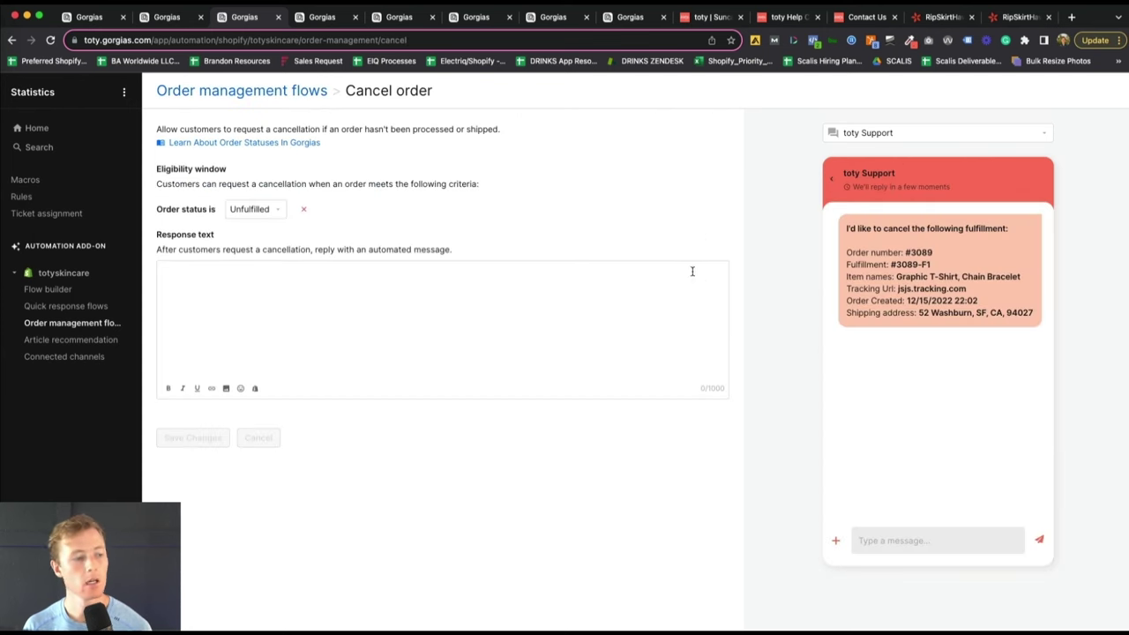
left_click(261, 214)
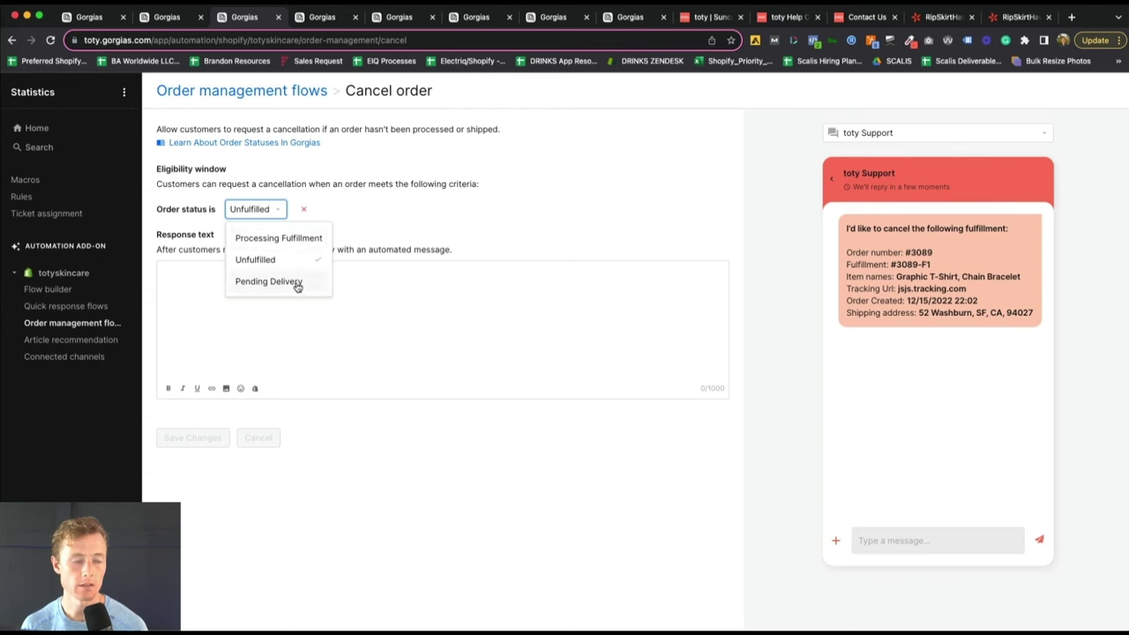
Keep Cancel order eligibility at Unfulfilled and show the Report order issue scenarios.
left_click(408, 308)
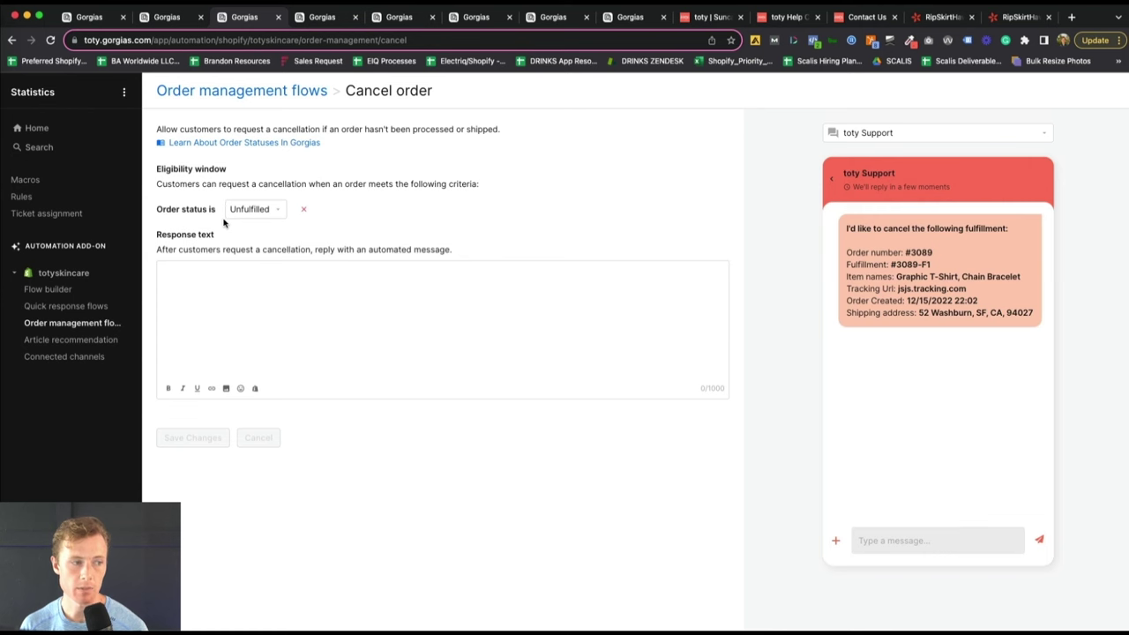
left_click(287, 93)
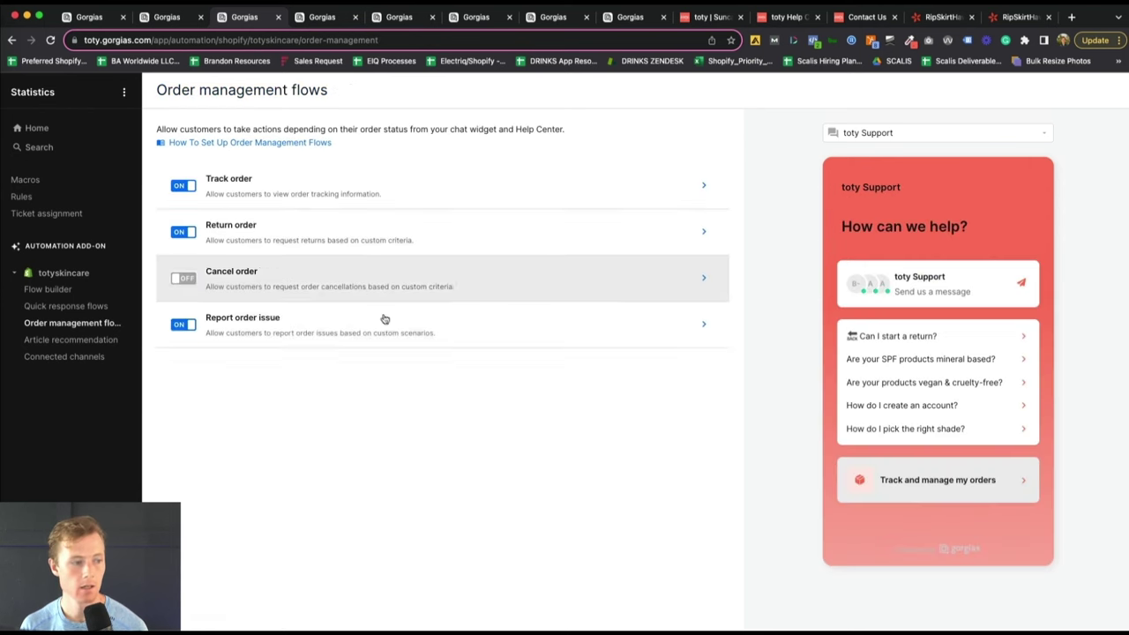
left_click(384, 323)
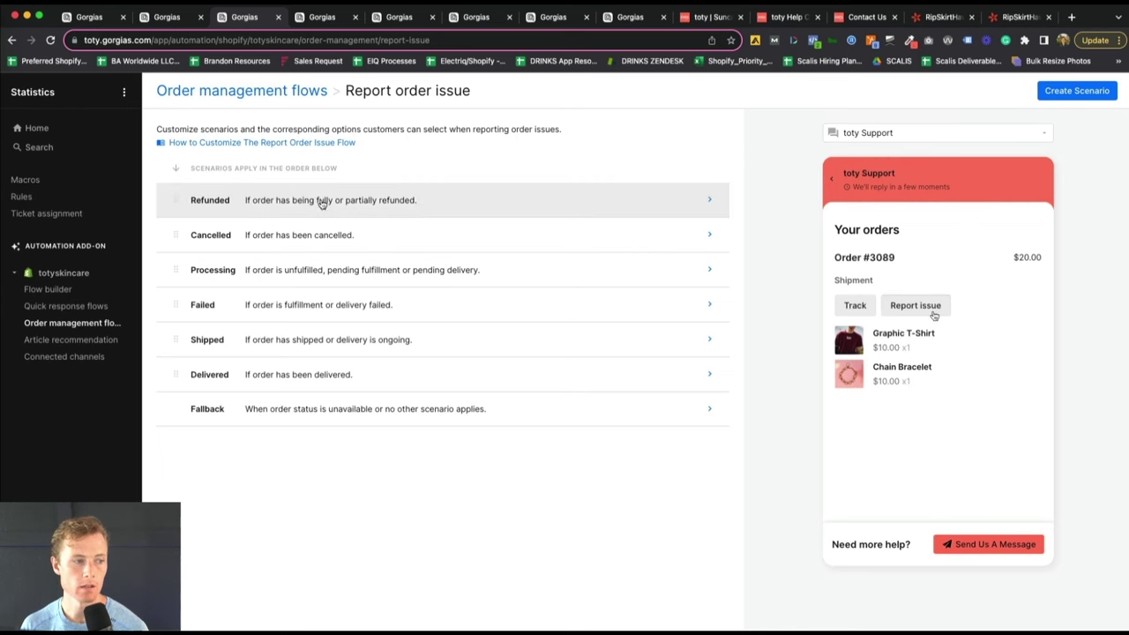
Inspect the Refunded scenario, back out to Order management flows, then switch to Flow builder.
left_click(297, 201)
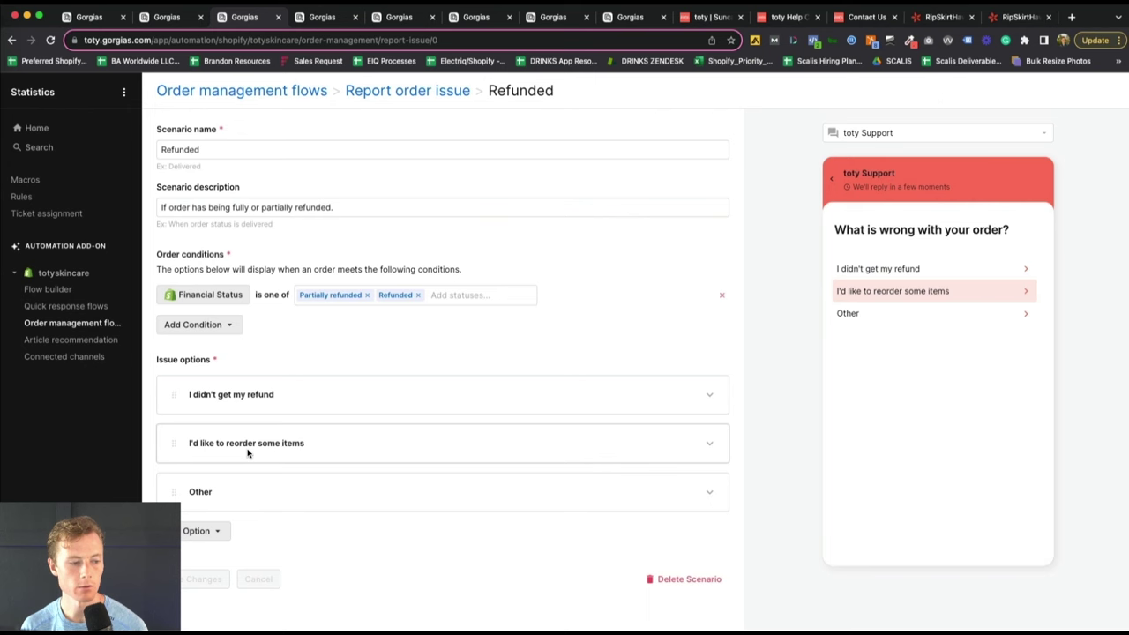
left_click(427, 92)
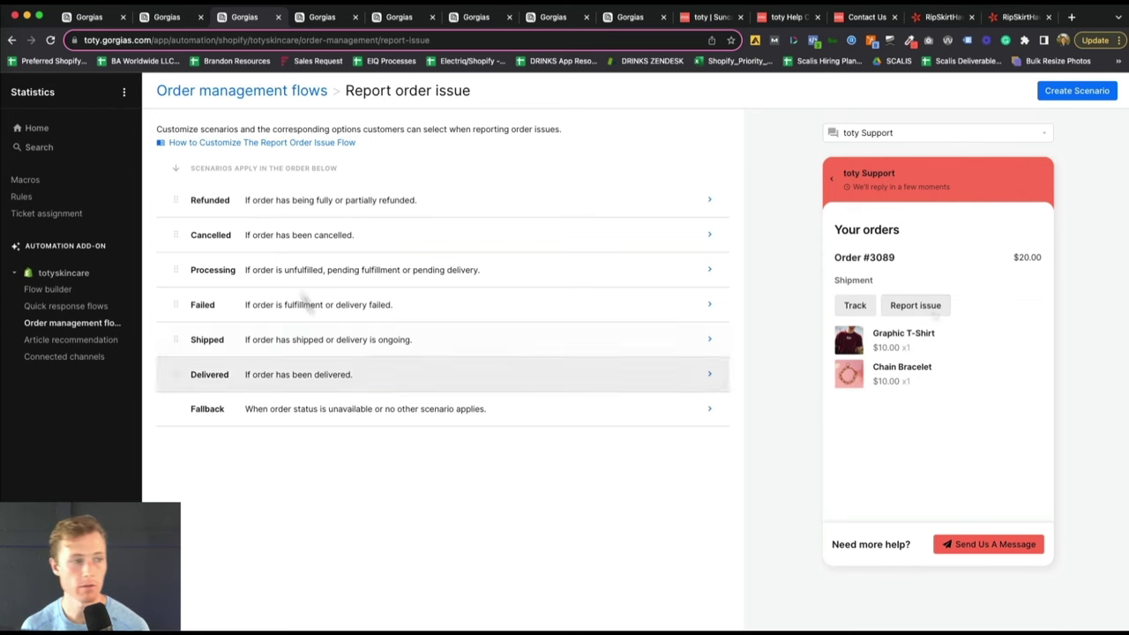
left_click(285, 94)
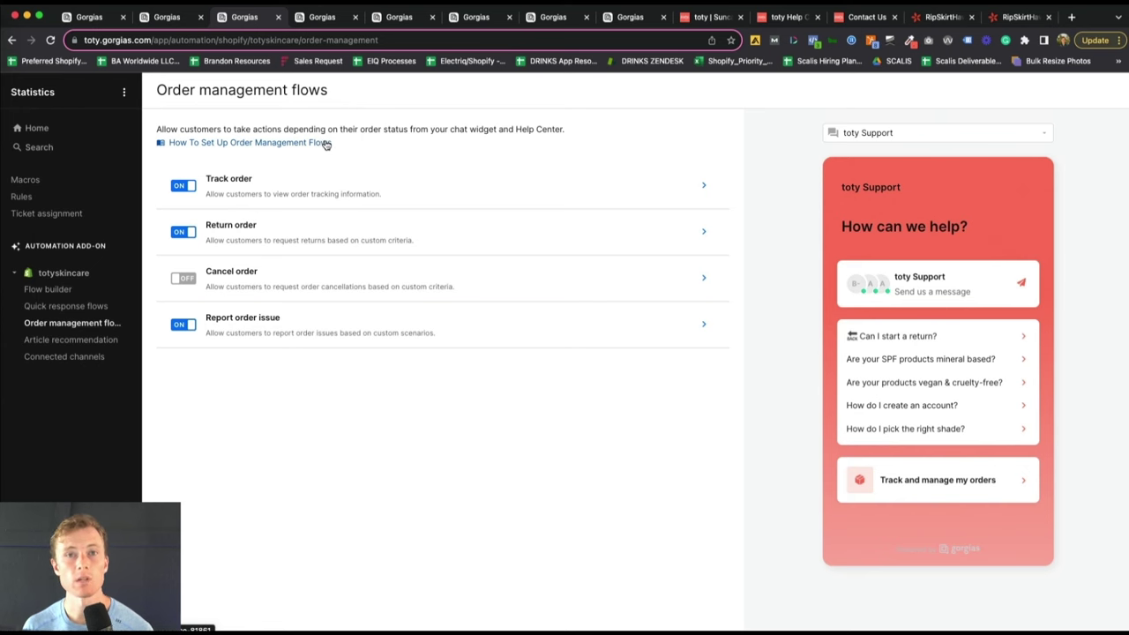
left_click(339, 19)
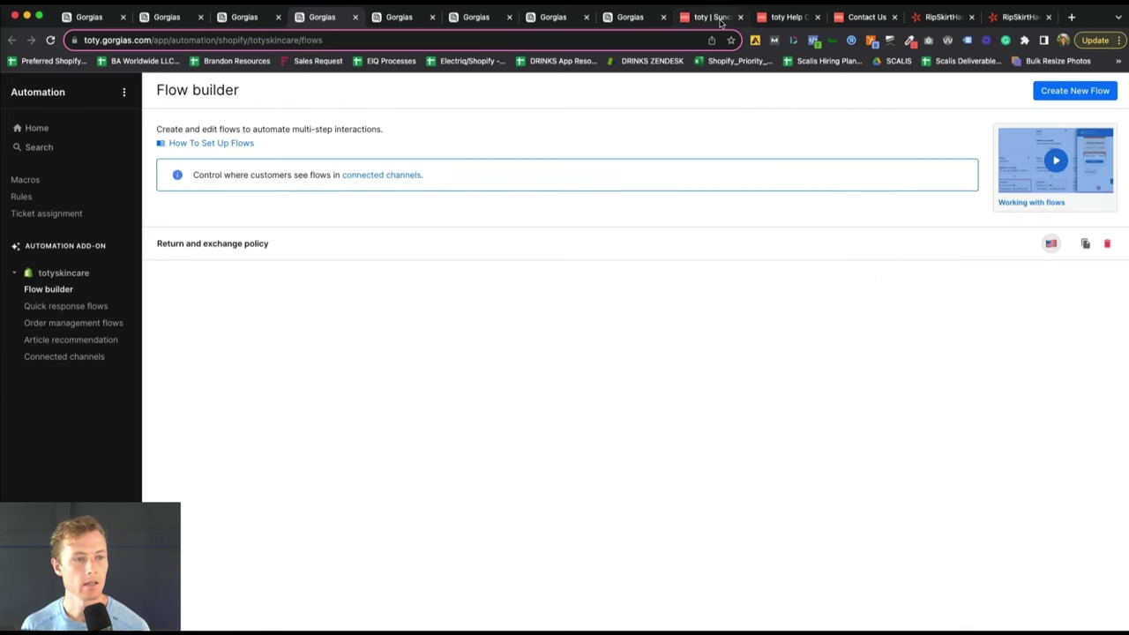
Ask the store chat 'Can I start a return?', then open the Return and exchange policy flow.
left_click(719, 20)
left_click(970, 367)
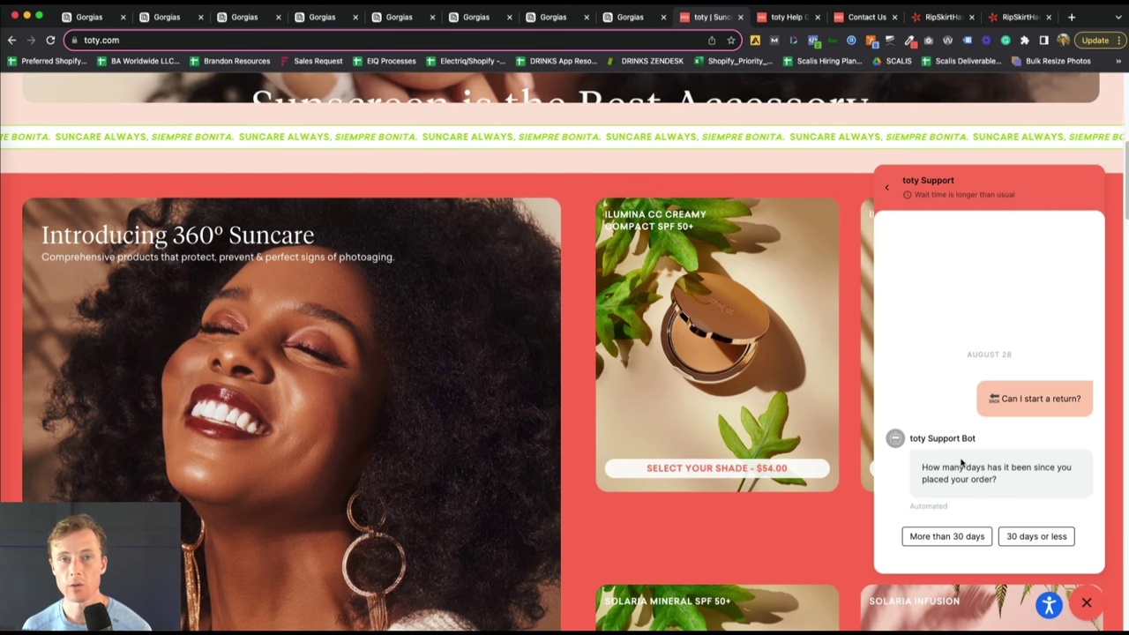
left_click(269, 20)
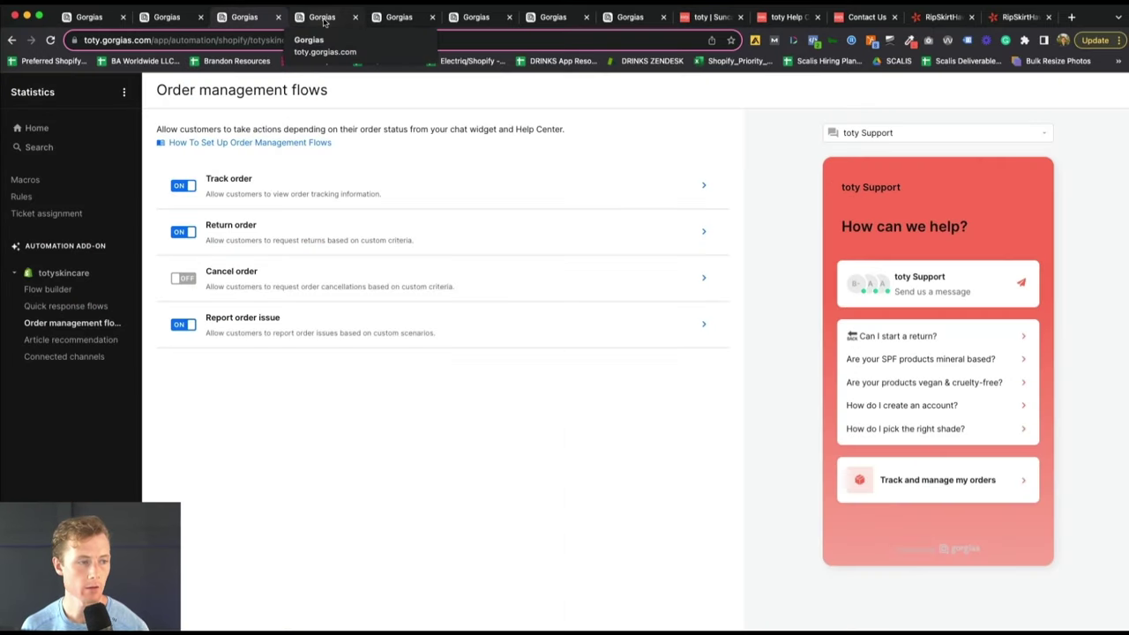
left_click(324, 20)
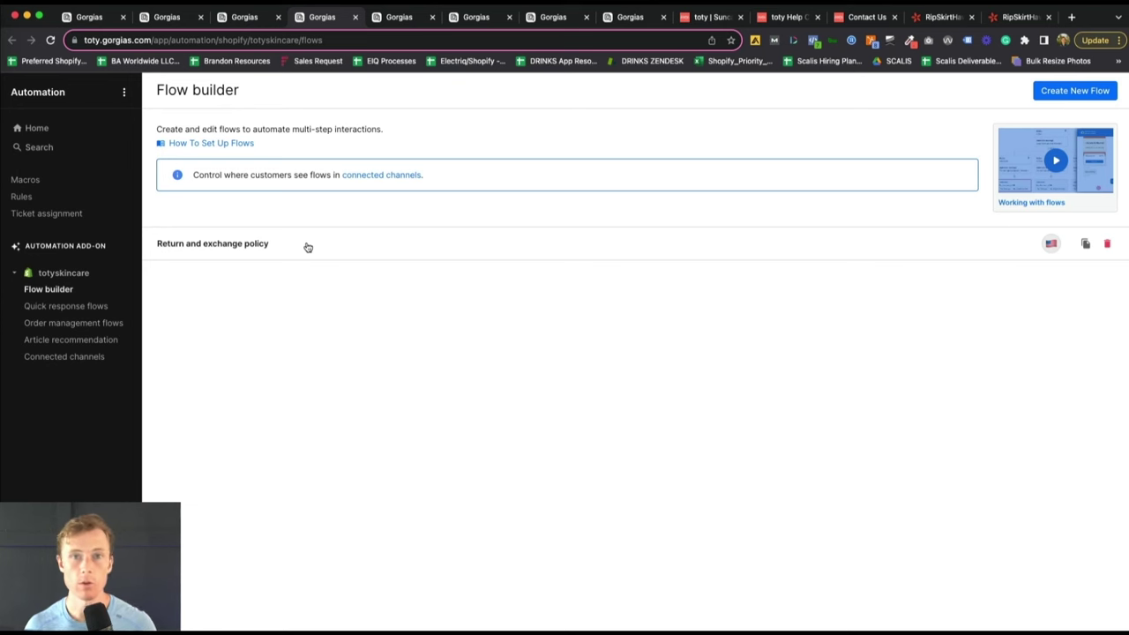
left_click(307, 247)
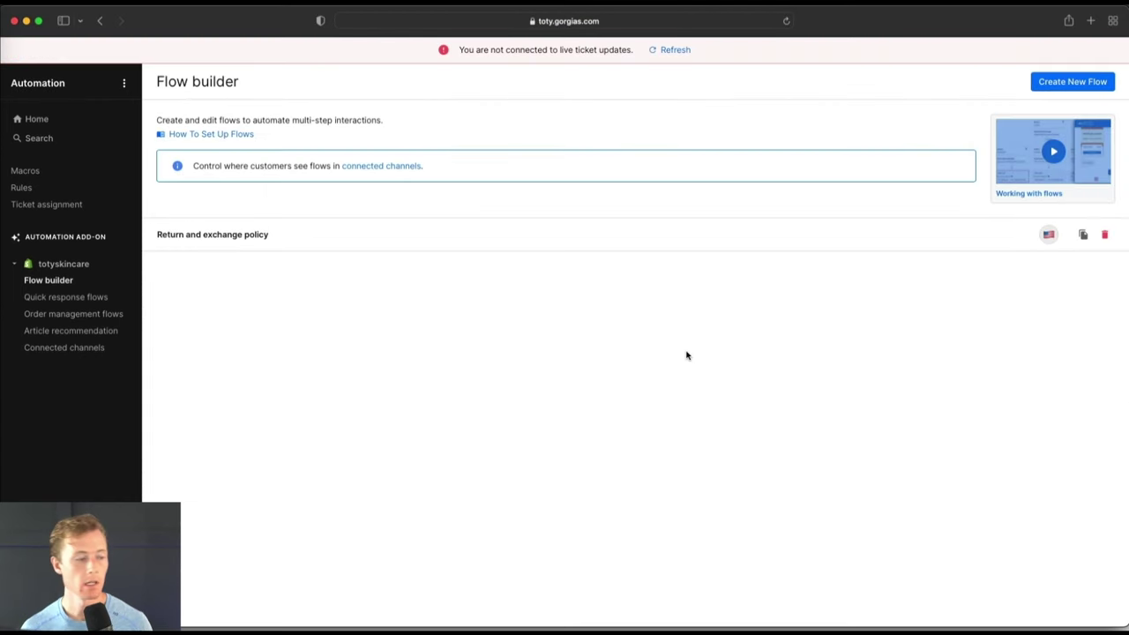
left_click(260, 246)
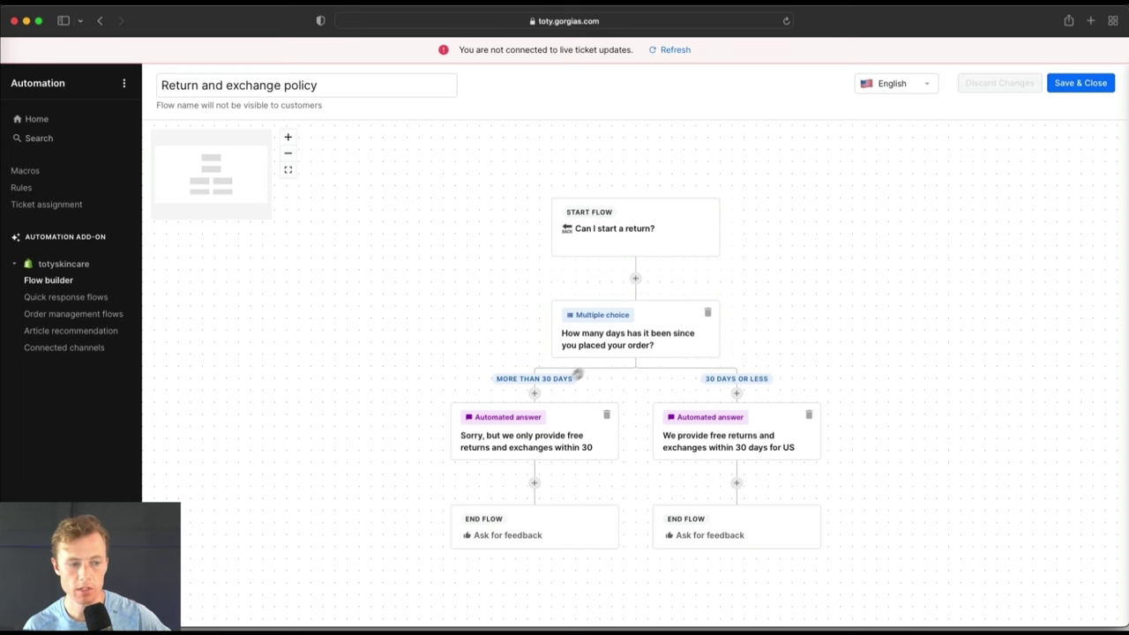
Review the return policy flow's more-than-30-days and 30-days-or-less automated answers.
left_click(557, 452)
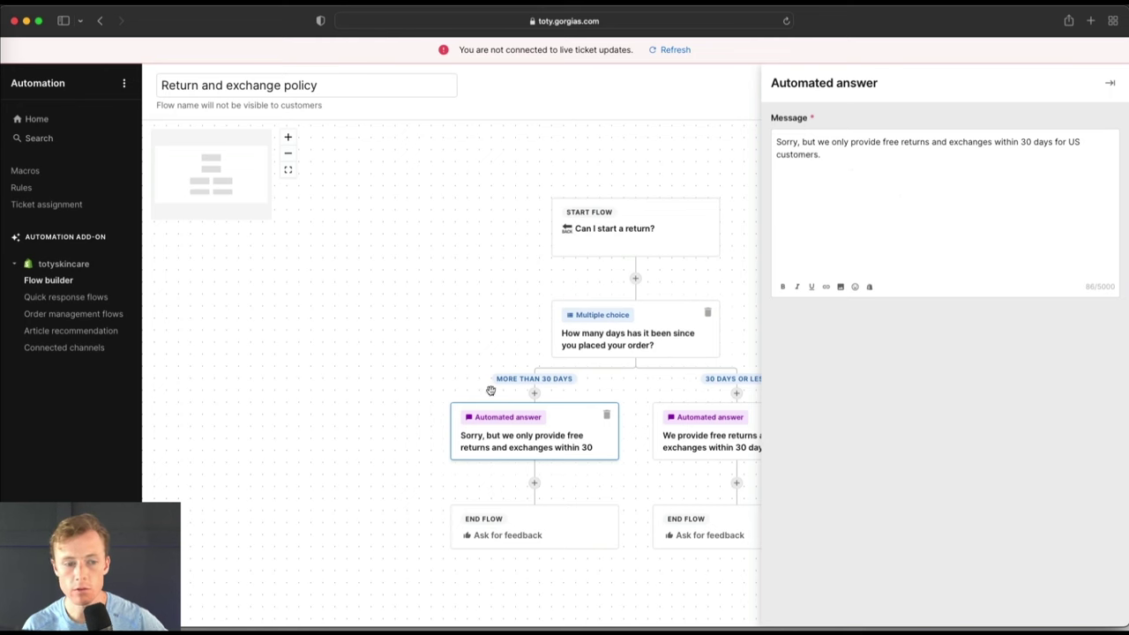
left_click(719, 441)
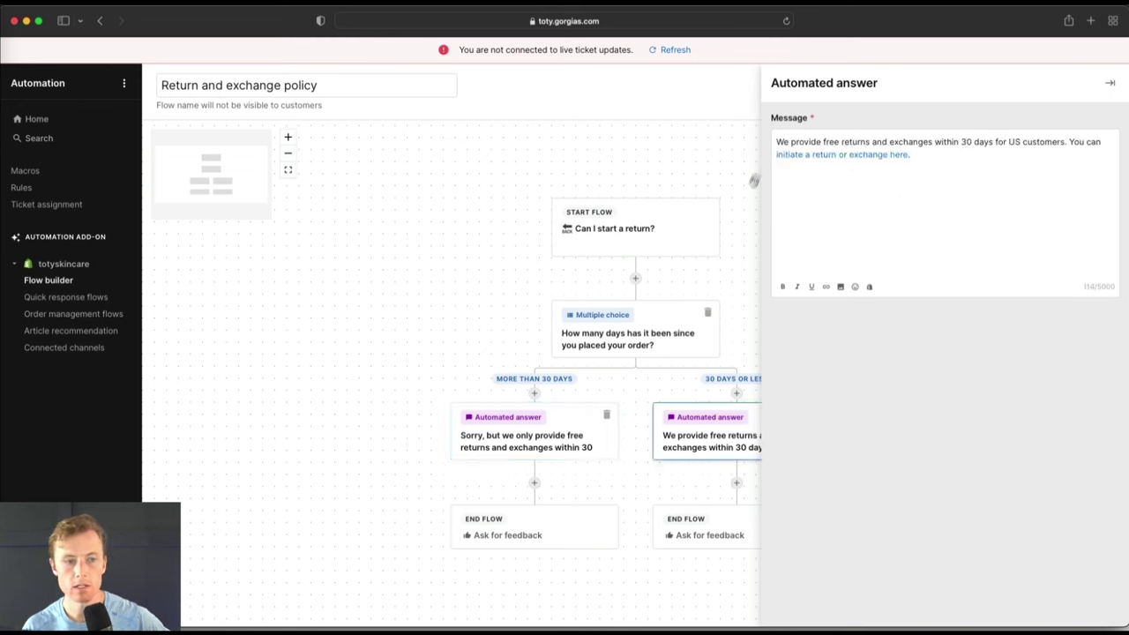
left_click(777, 141)
left_click_drag(777, 141, 915, 137)
left_click_drag(998, 138, 1070, 141)
left_click(1060, 150)
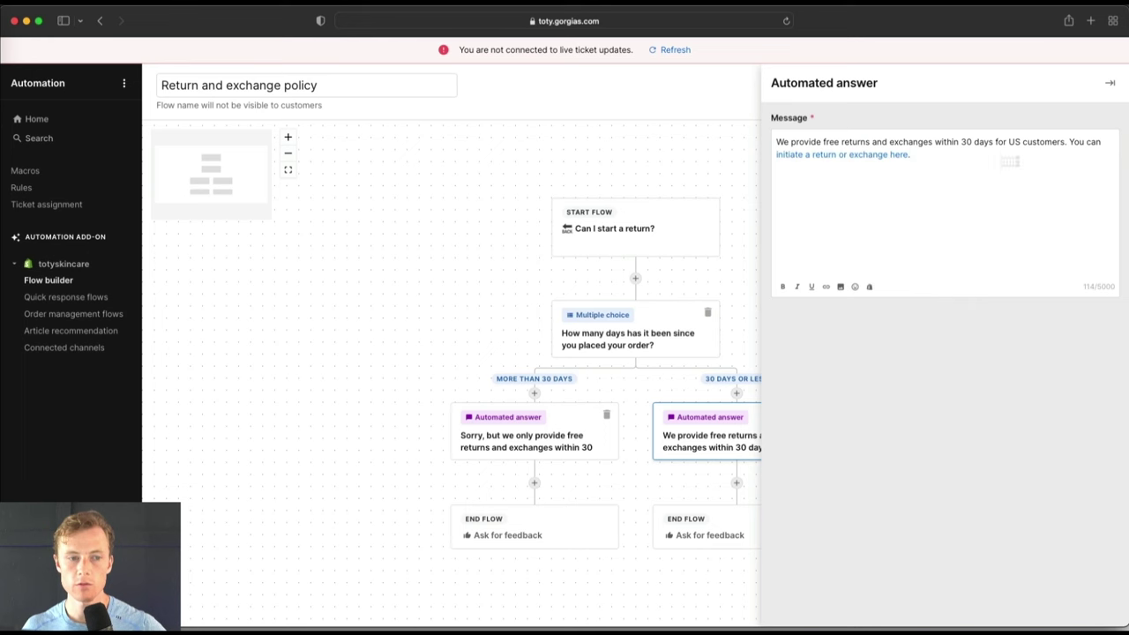
Check the return portal link, then open the Flow Templates gallery from the Flow builder list.
left_click(877, 156)
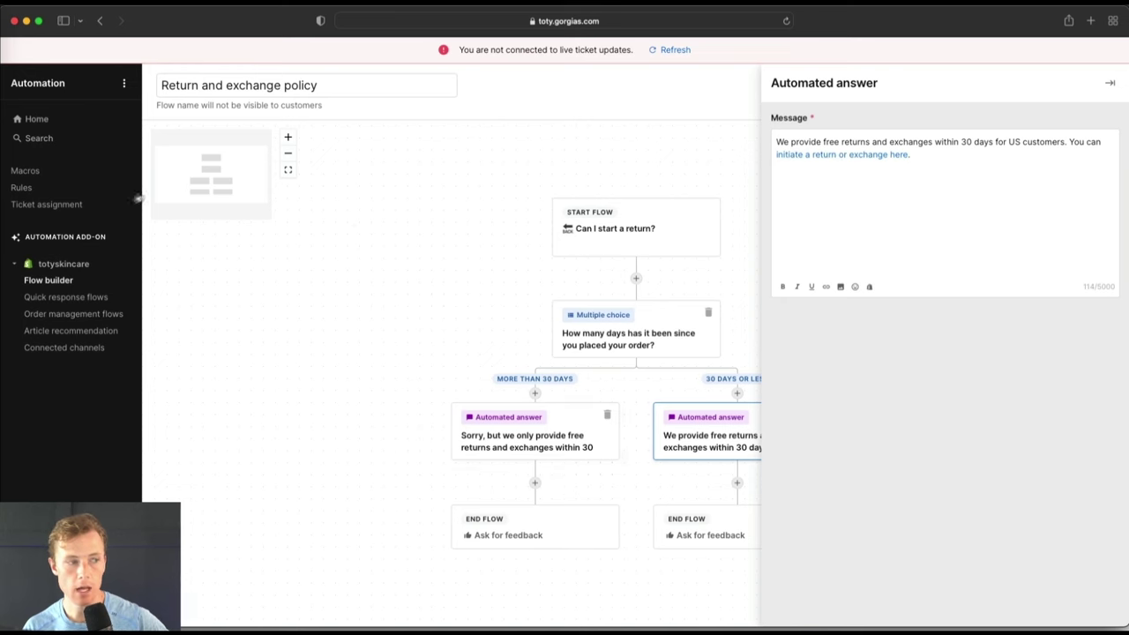
left_click(60, 278)
left_click(1071, 82)
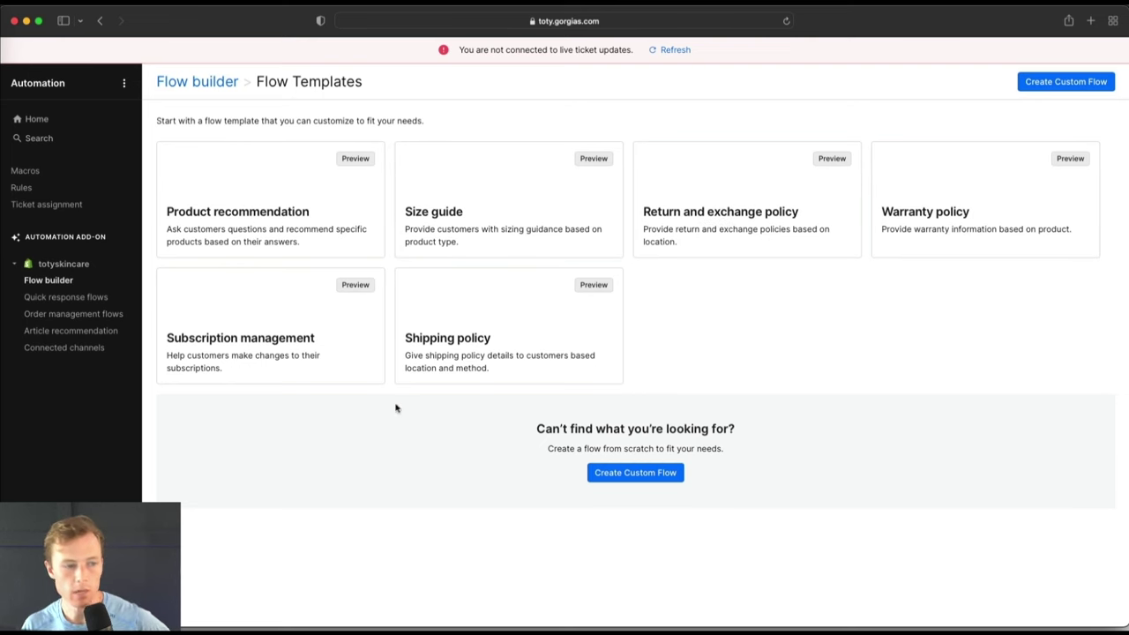
Preview the Subscription management template and start a new flow draft from it.
left_click(296, 318)
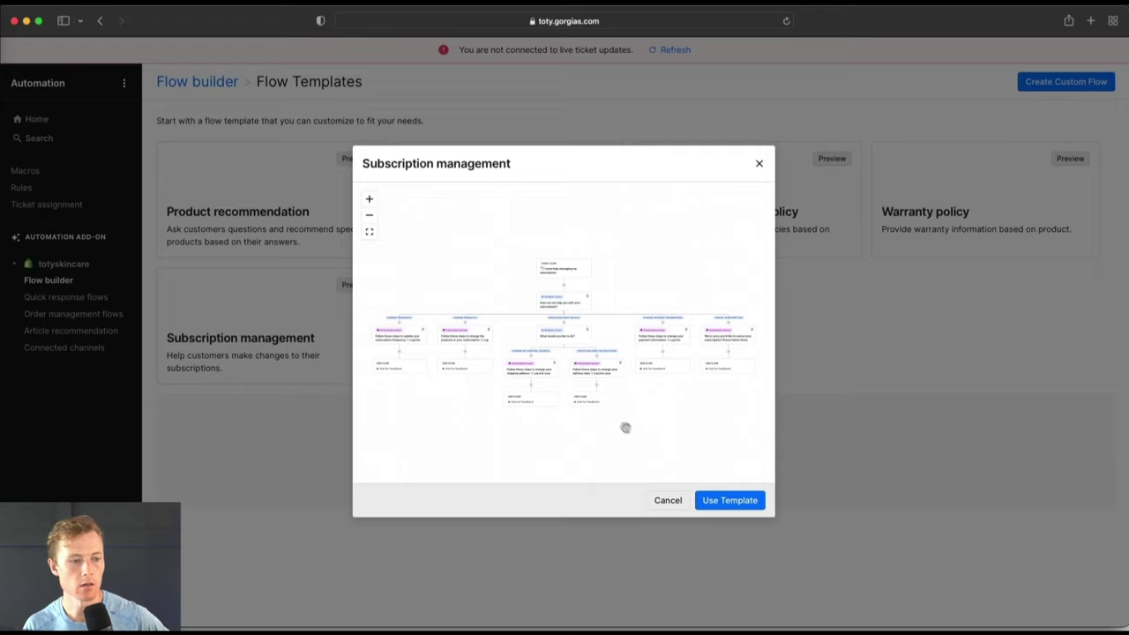
left_click(725, 499)
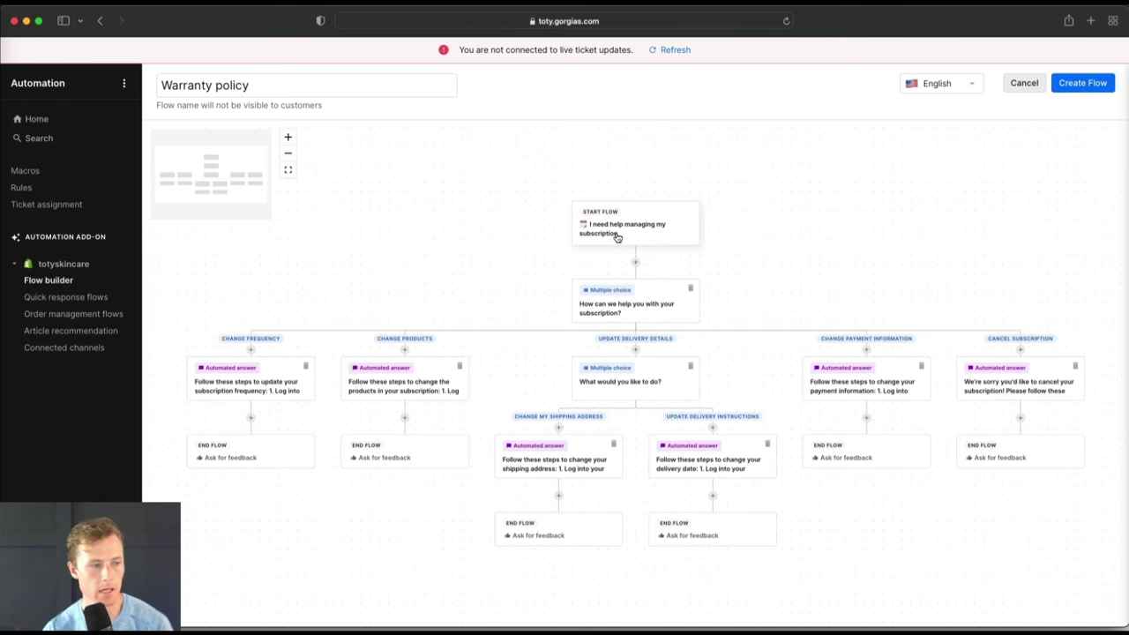
Show the step-type choices below the Change my shipping address automated answer.
scroll(637, 252, "down", 2)
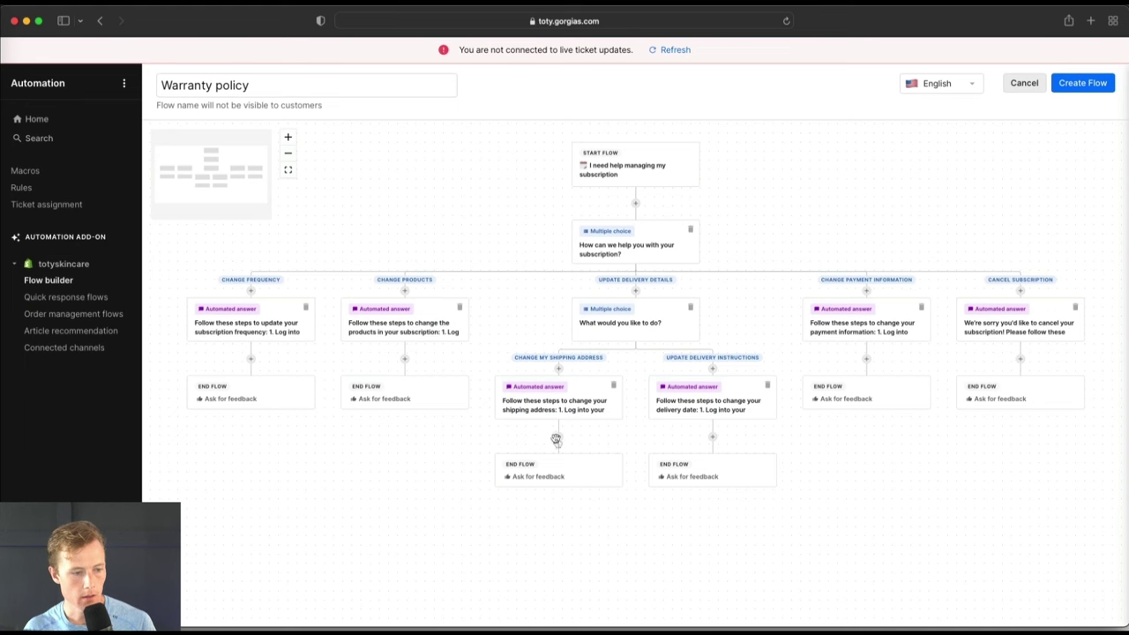
left_click(558, 438)
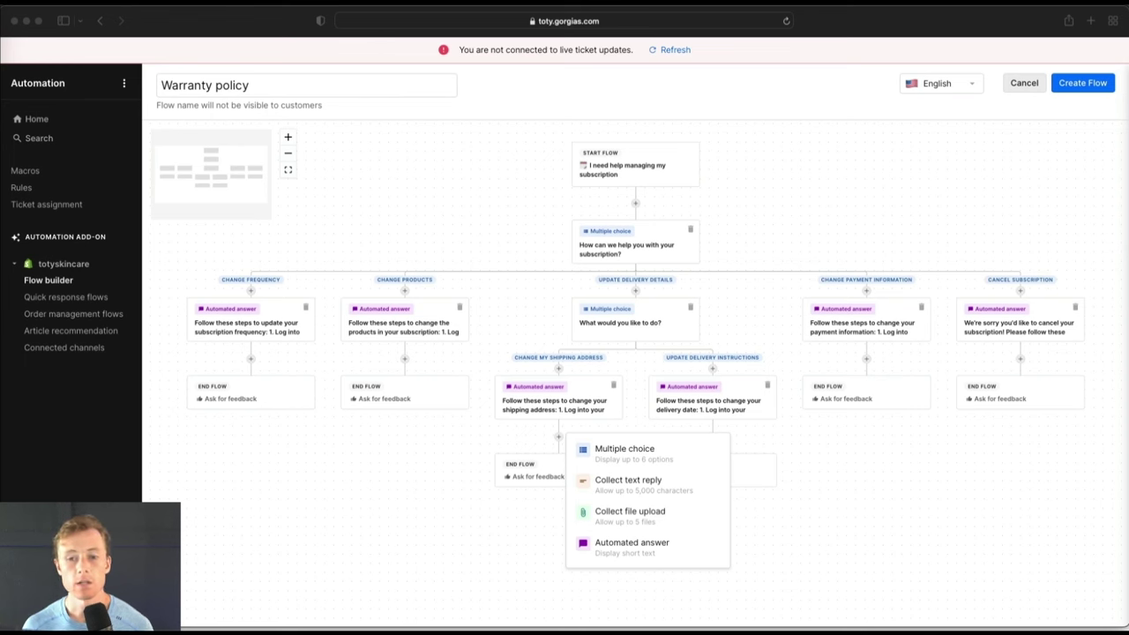
Discard the unsaved subscription flow and look over the Order management, Contact Form and Rules pages.
left_click(17, 24)
left_click(590, 249)
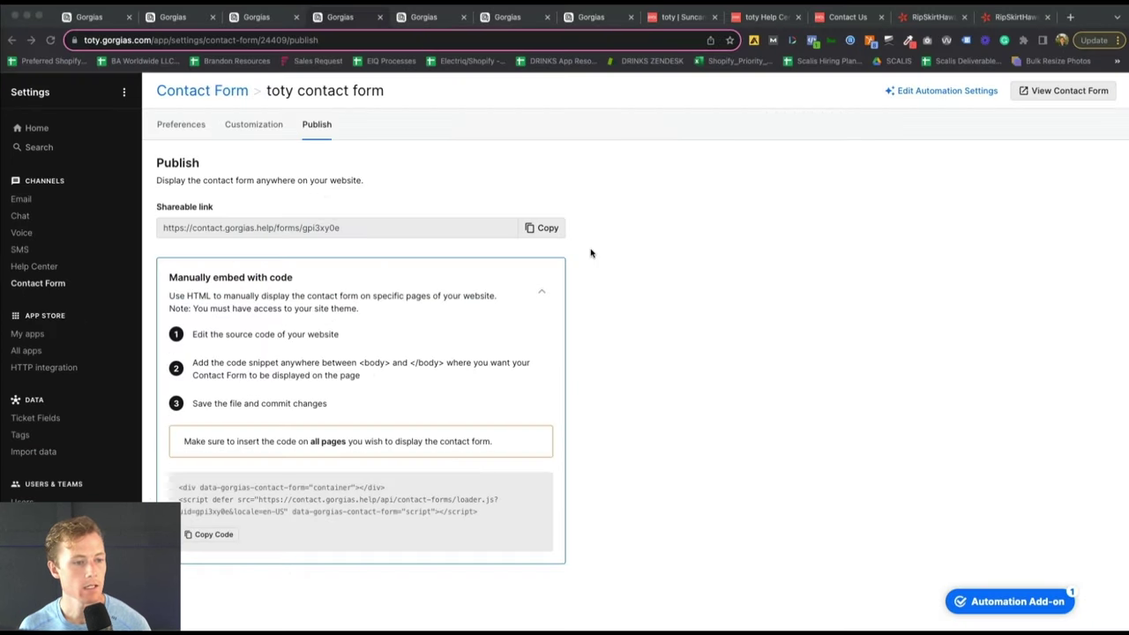
left_click(259, 24)
left_click(339, 21)
left_click(411, 21)
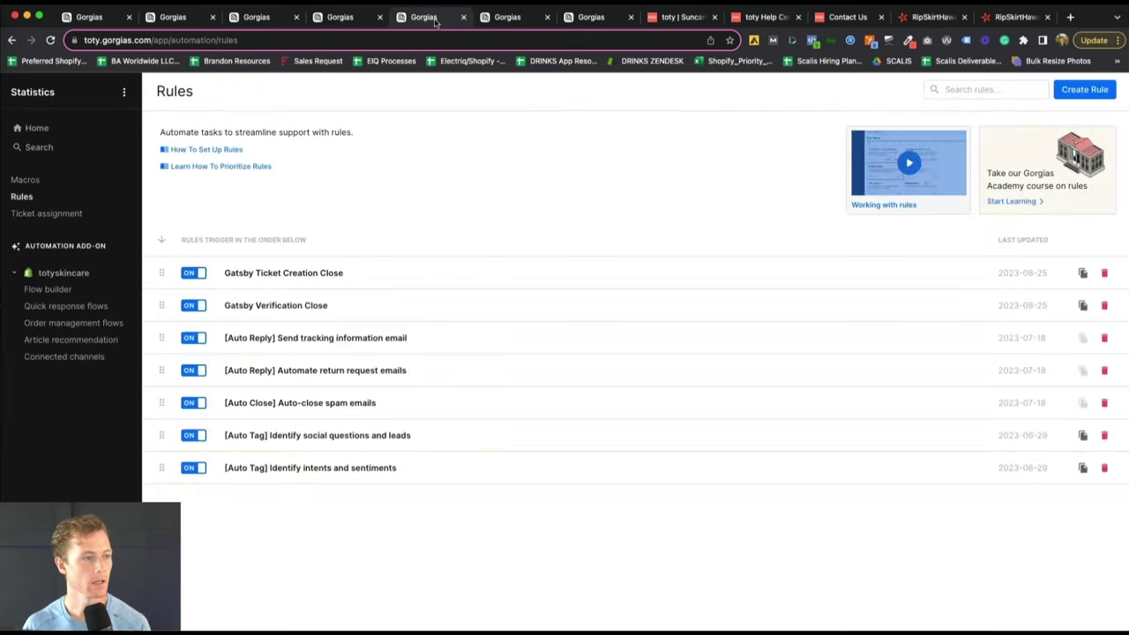
Return to the Contact Form publish page, then open the Help Center settings listing toty.
left_click(353, 19)
scroll(80, 397, "down", 2)
scroll(80, 397, "up", 2)
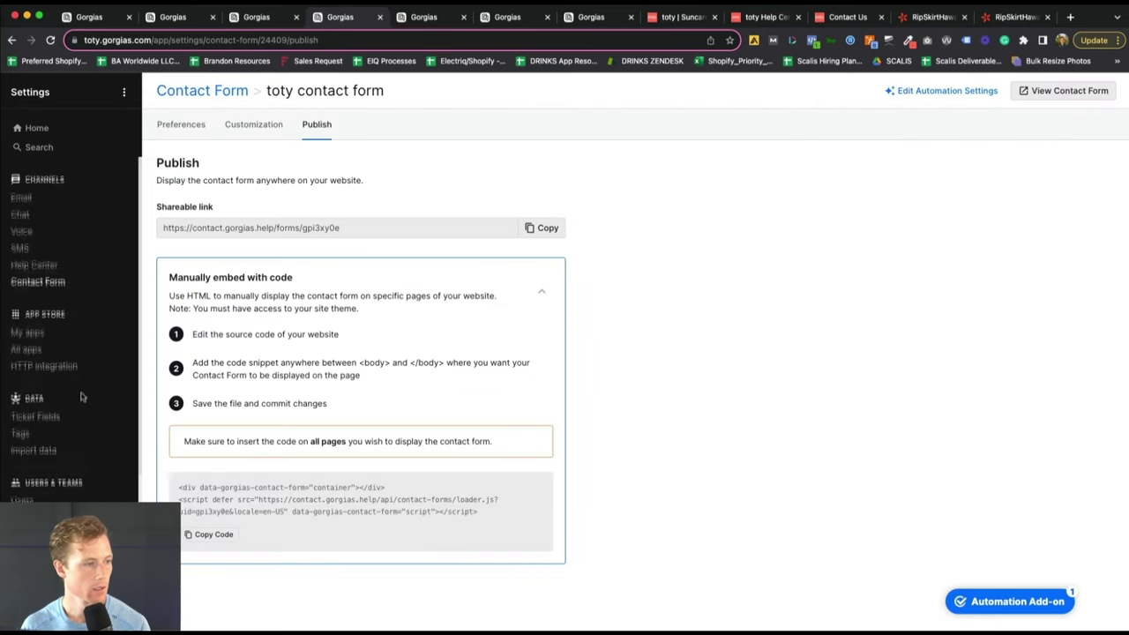
left_click(40, 267)
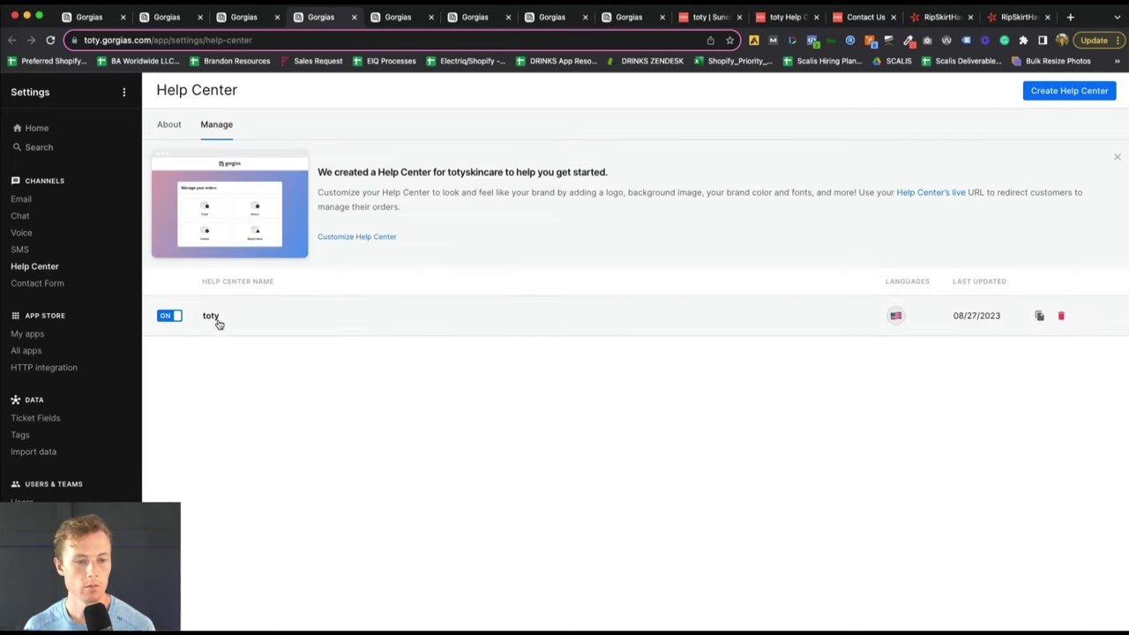
Start a new help center and inspect its email and Shopify store options without choosing any.
left_click(1041, 91)
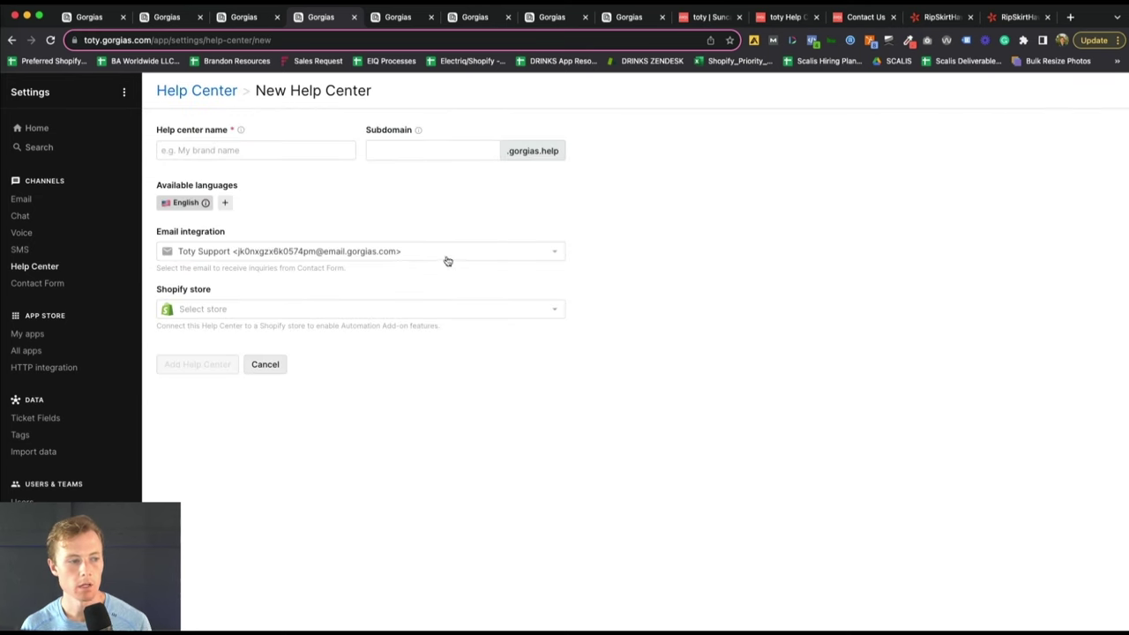
left_click(276, 253)
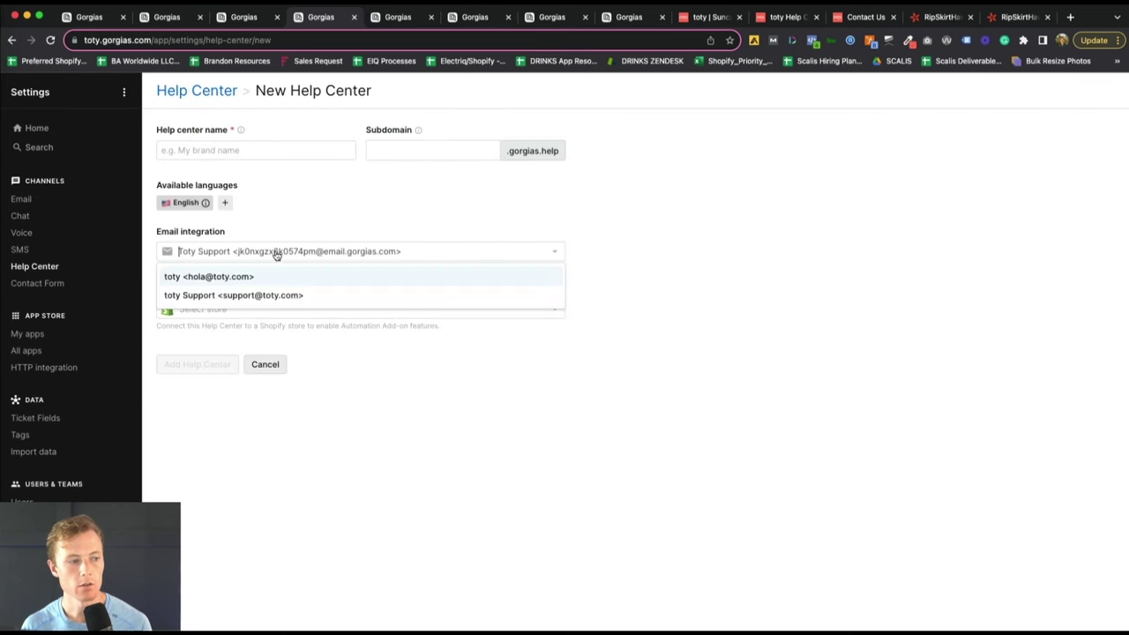
left_click(570, 186)
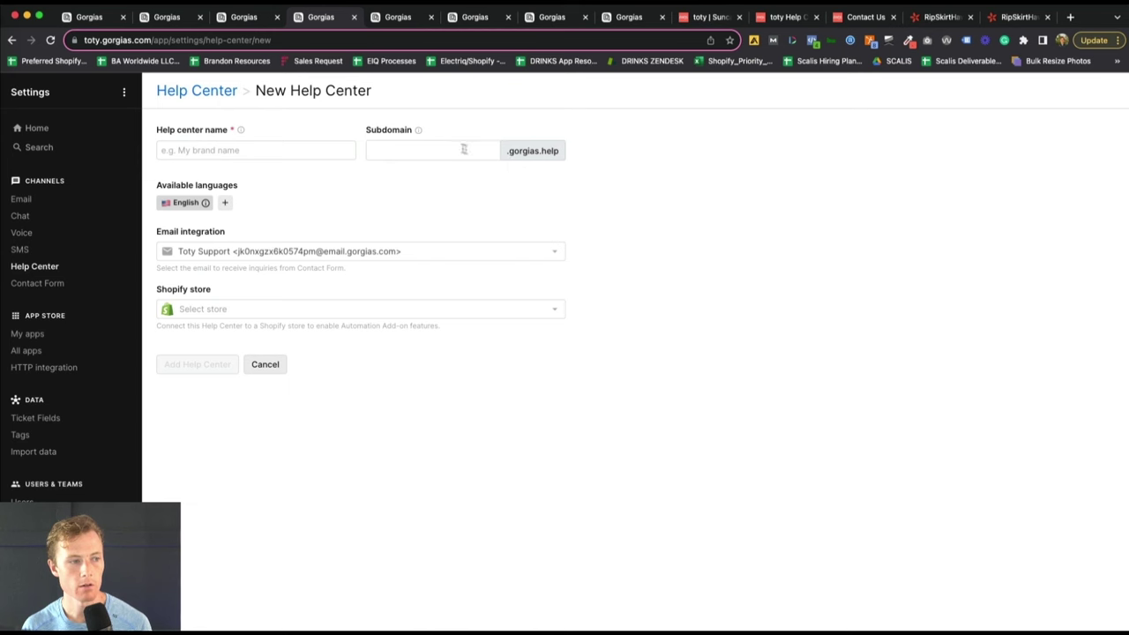
left_click(275, 310)
left_click(268, 462)
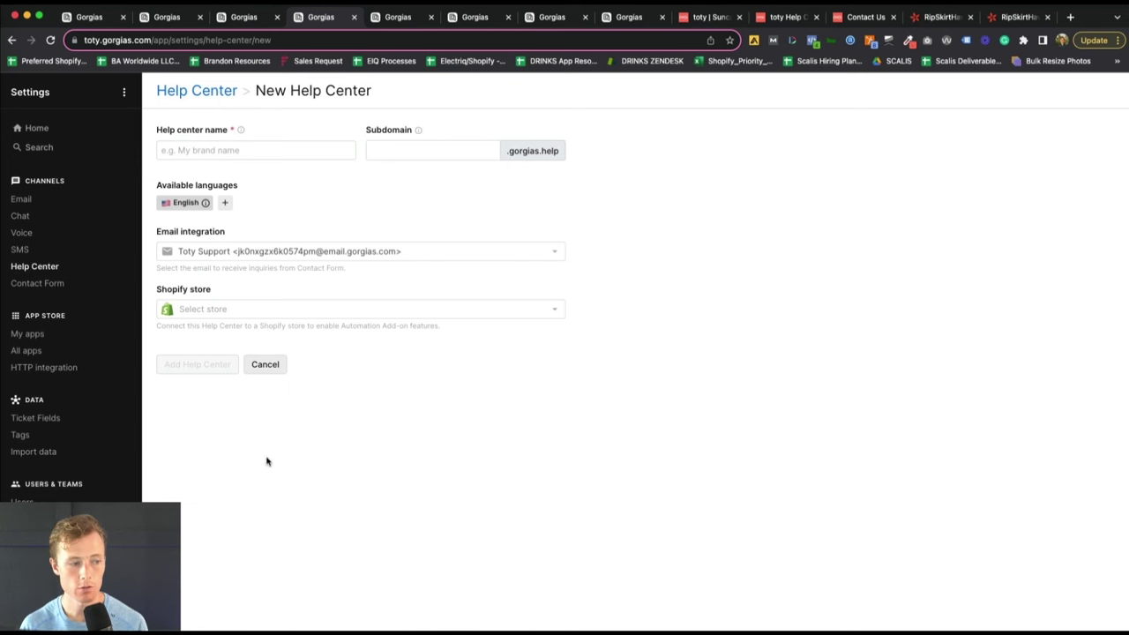
Go back to the help center list and open the toty help center's articles.
left_click(215, 90)
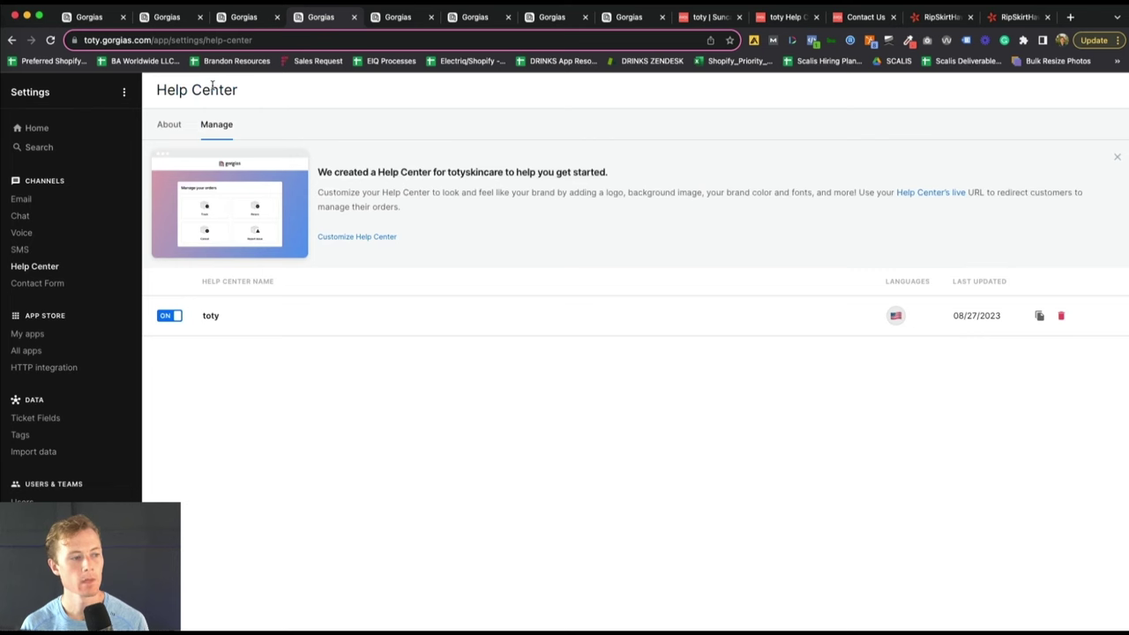
left_click(232, 323)
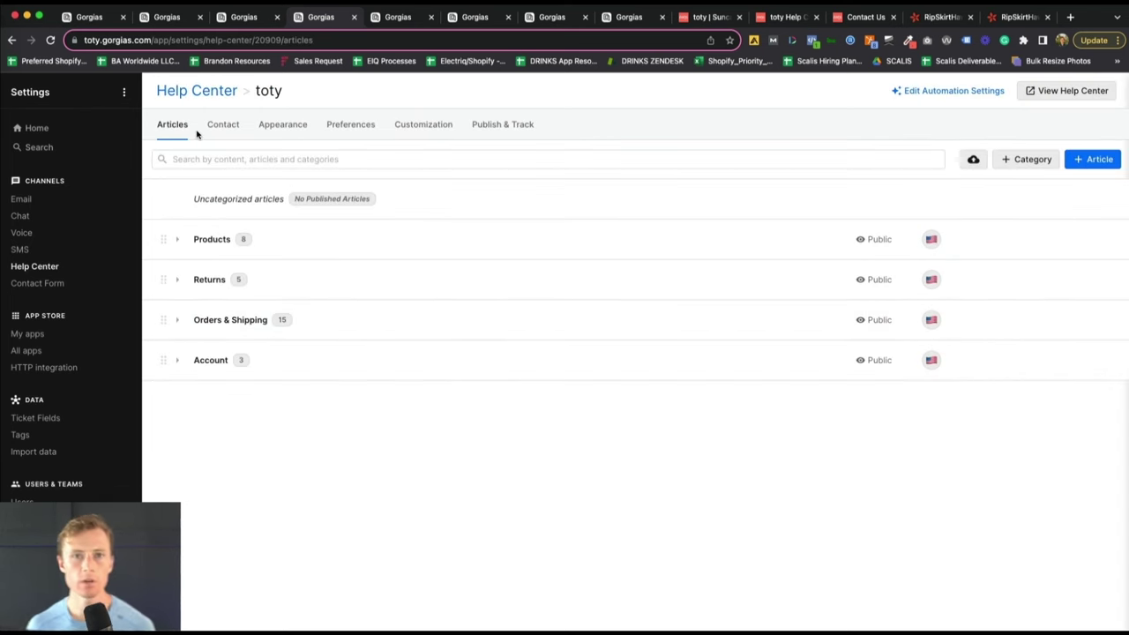
left_click(713, 18)
left_click(778, 18)
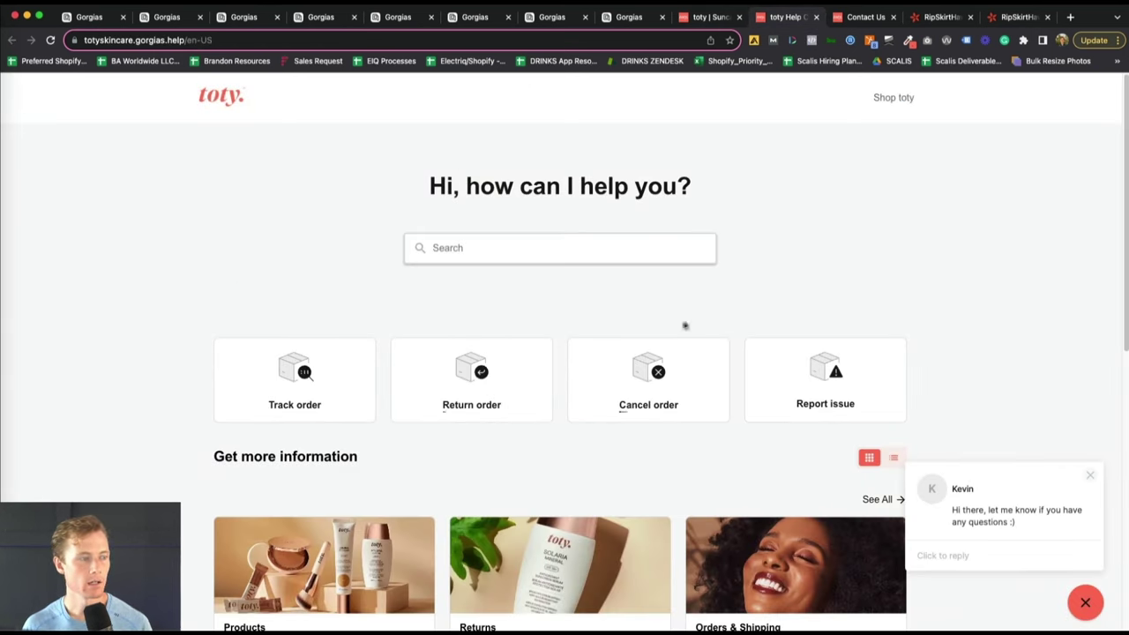
scroll(686, 323, "down", 1)
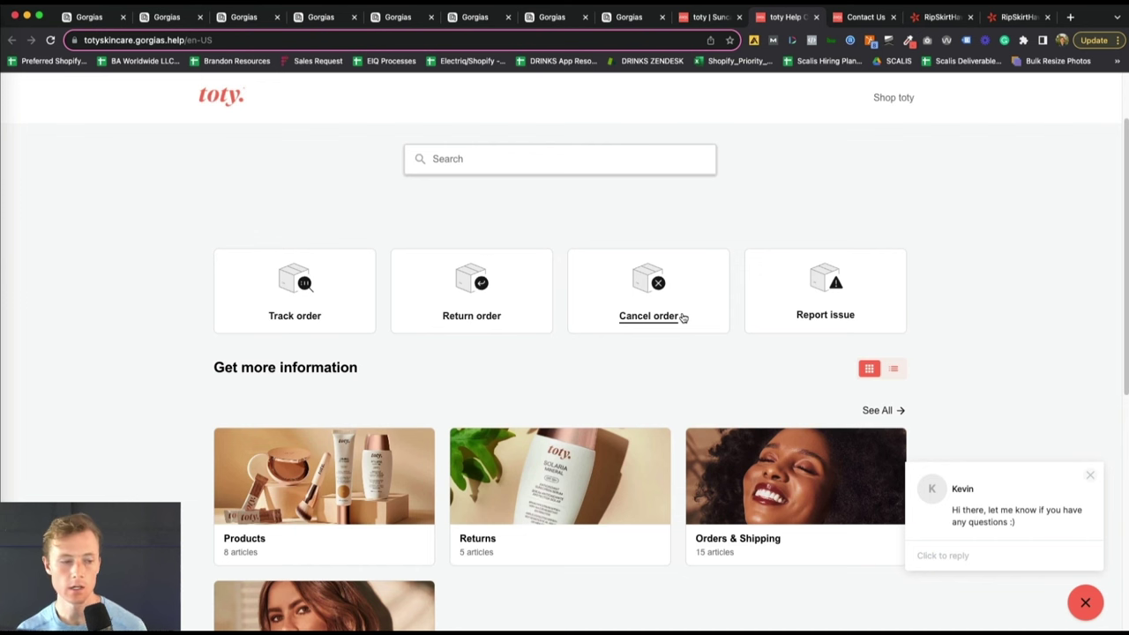
scroll(481, 344, "down", 5)
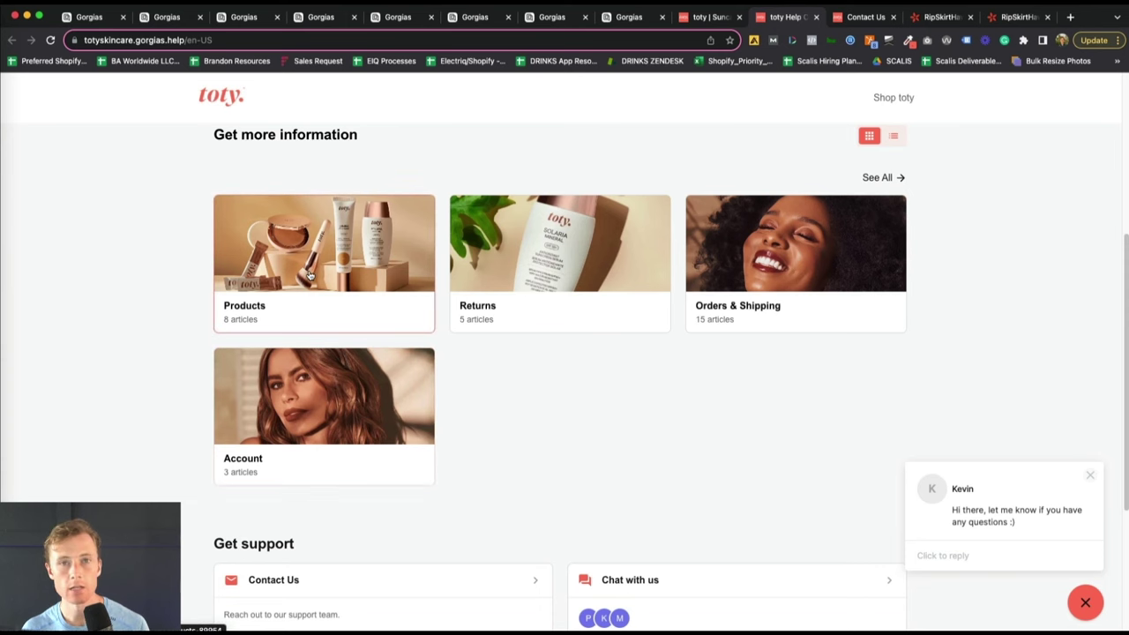
scroll(645, 278, "up", 5)
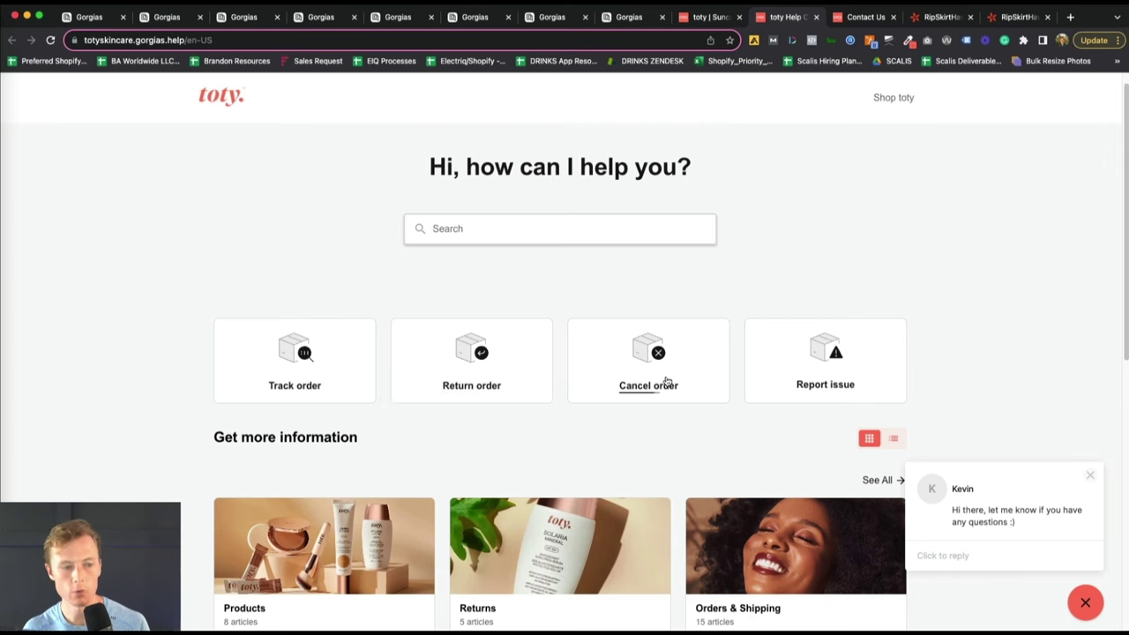
scroll(811, 403, "down", 6)
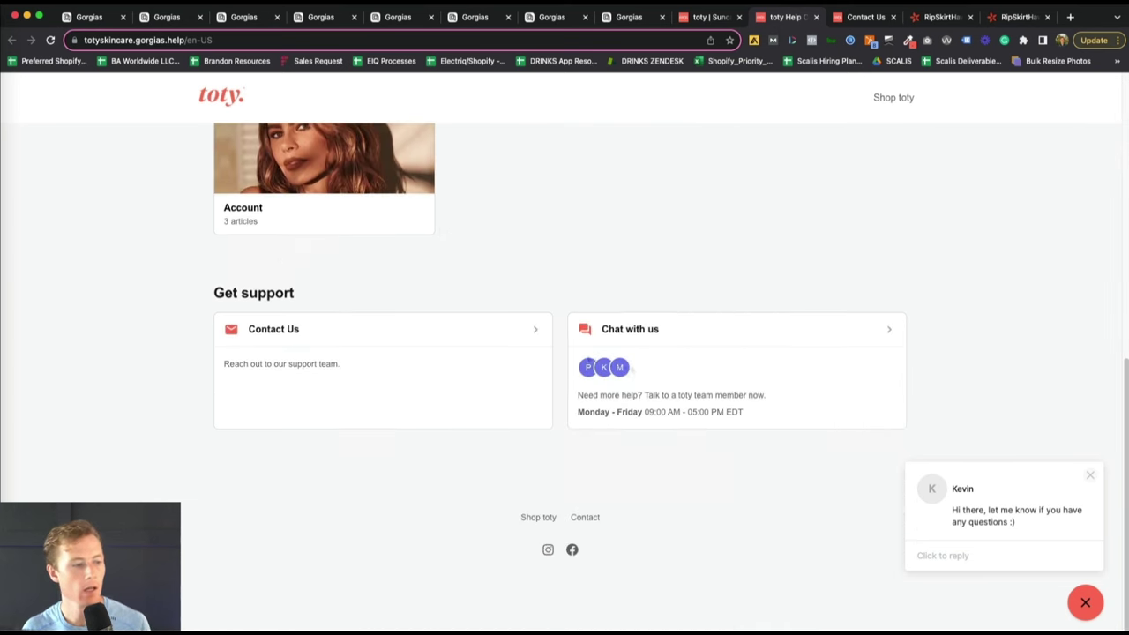
left_click_drag(215, 288, 958, 432)
left_click(985, 396)
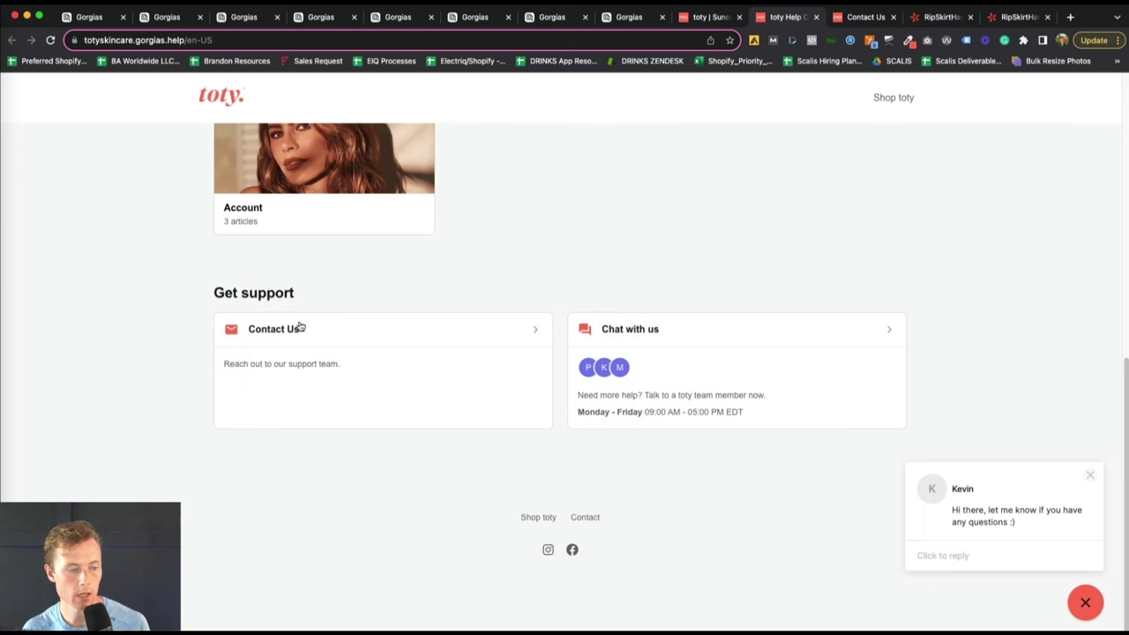
scroll(297, 327, "up", 10)
left_click(328, 18)
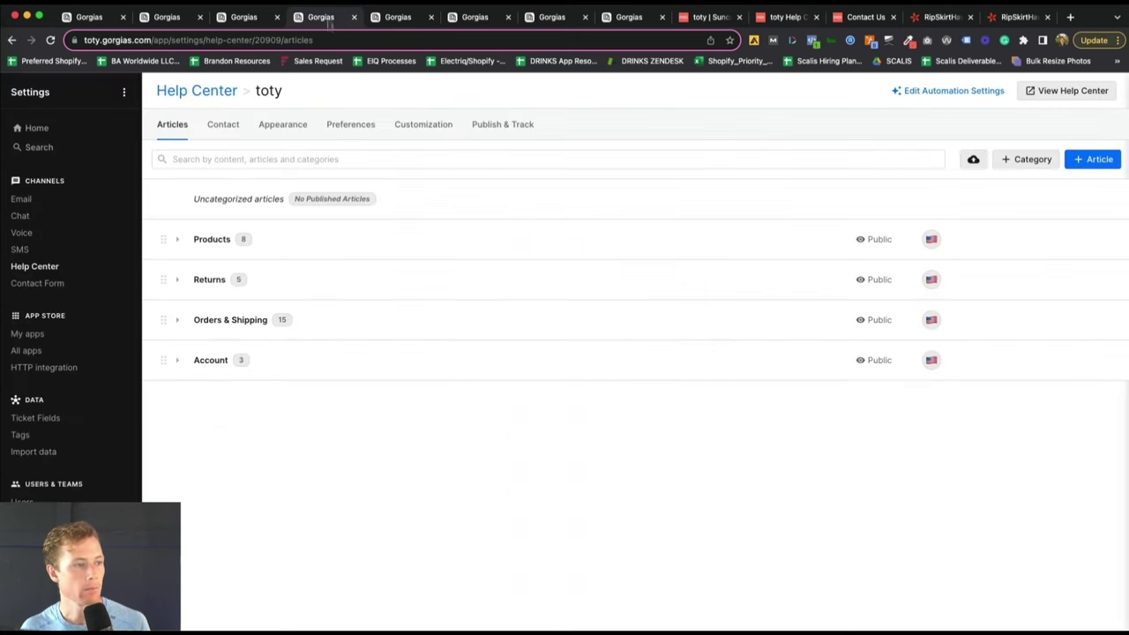
Open a new article category panel, scroll through it, and close it without saving.
left_click(1031, 160)
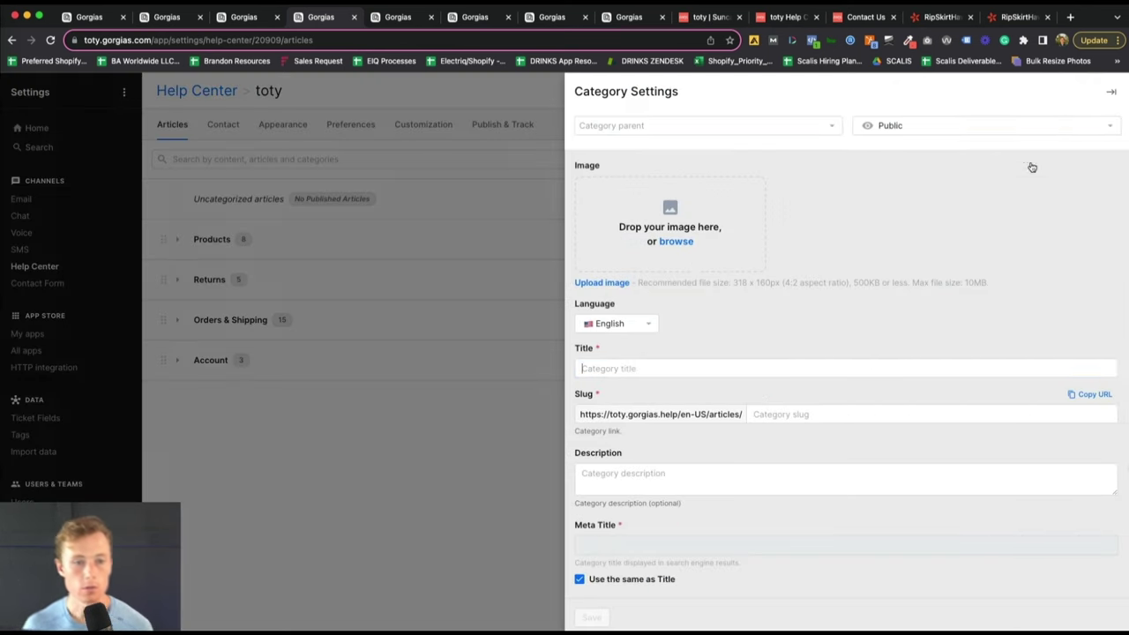
scroll(679, 256, "down", 1)
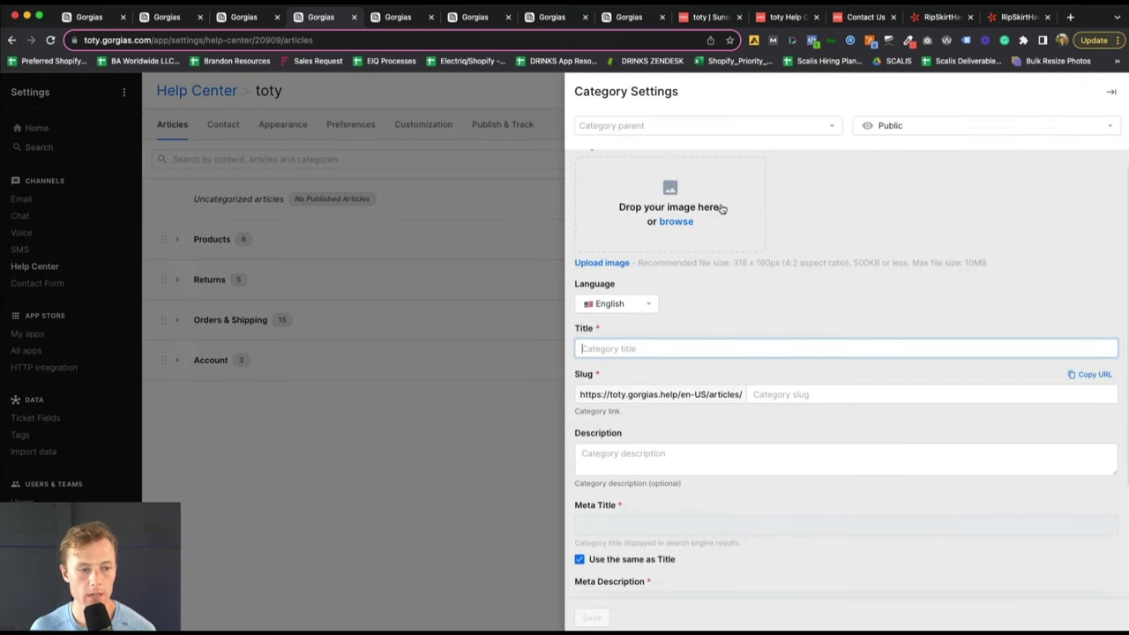
scroll(721, 208, "down", 1)
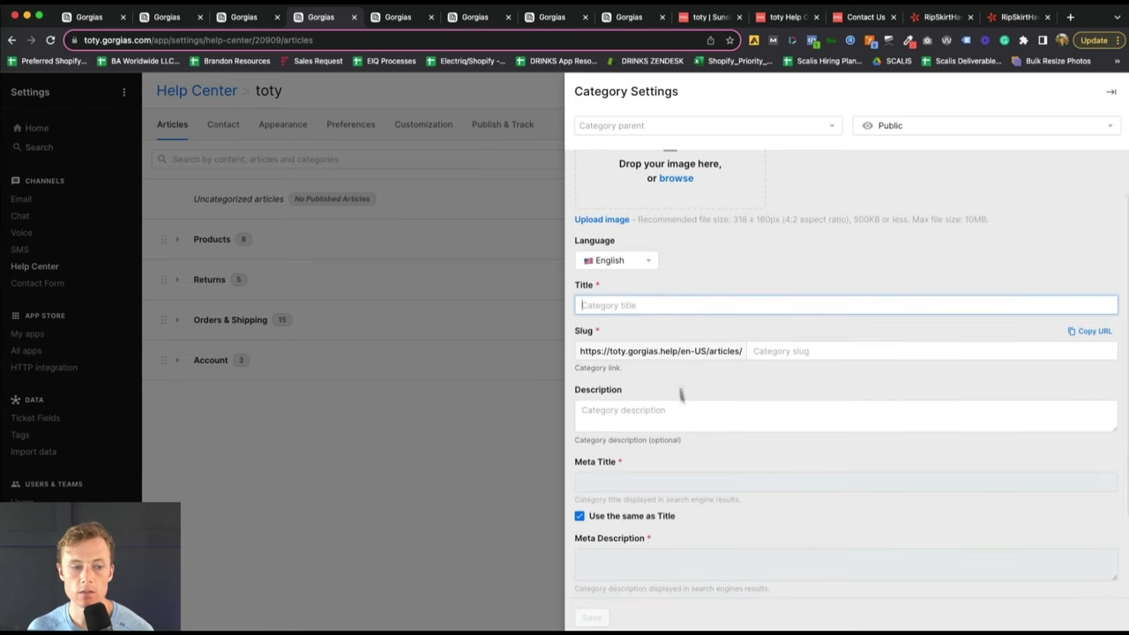
left_click(508, 441)
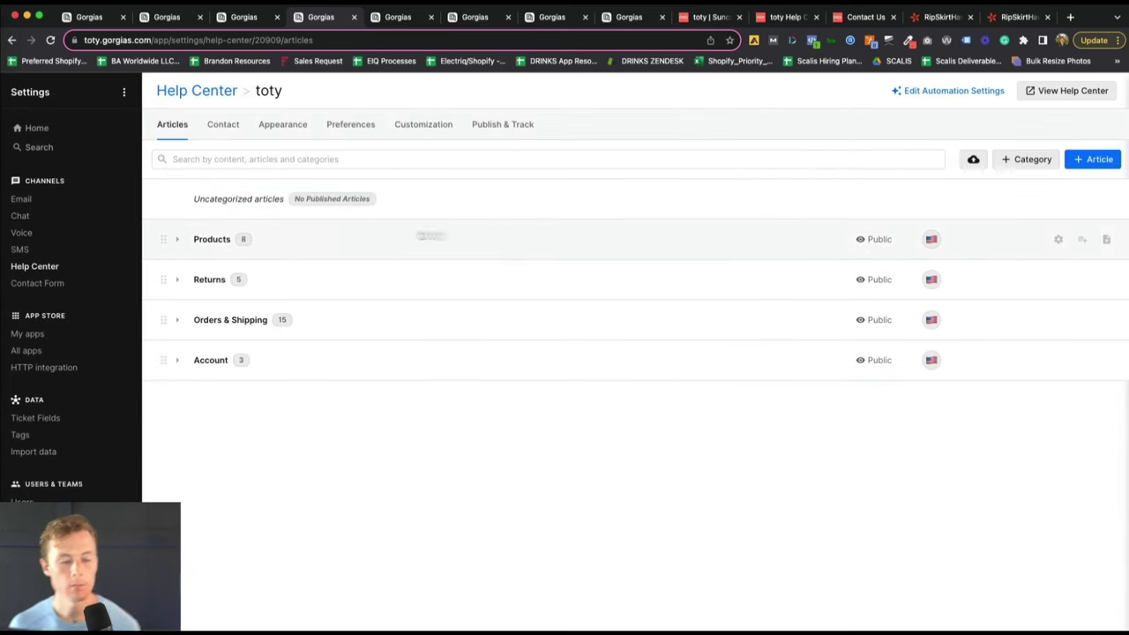
Expand Products and open the ARE YOUR SPF PRODUCTS MINERAL BASED? article.
left_click(178, 243)
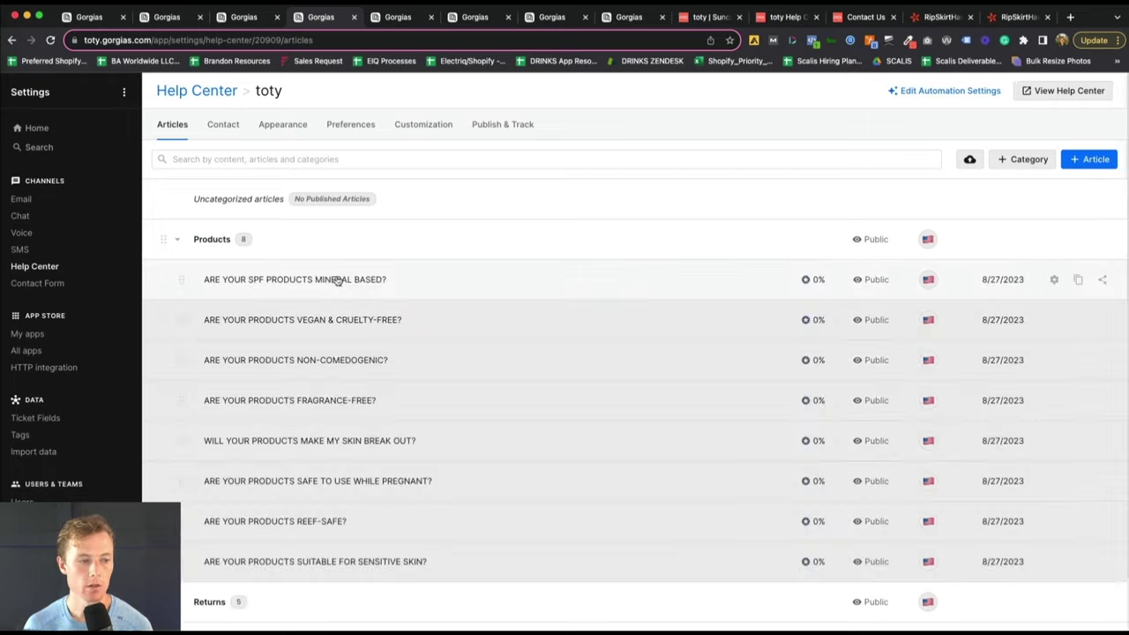
left_click(335, 279)
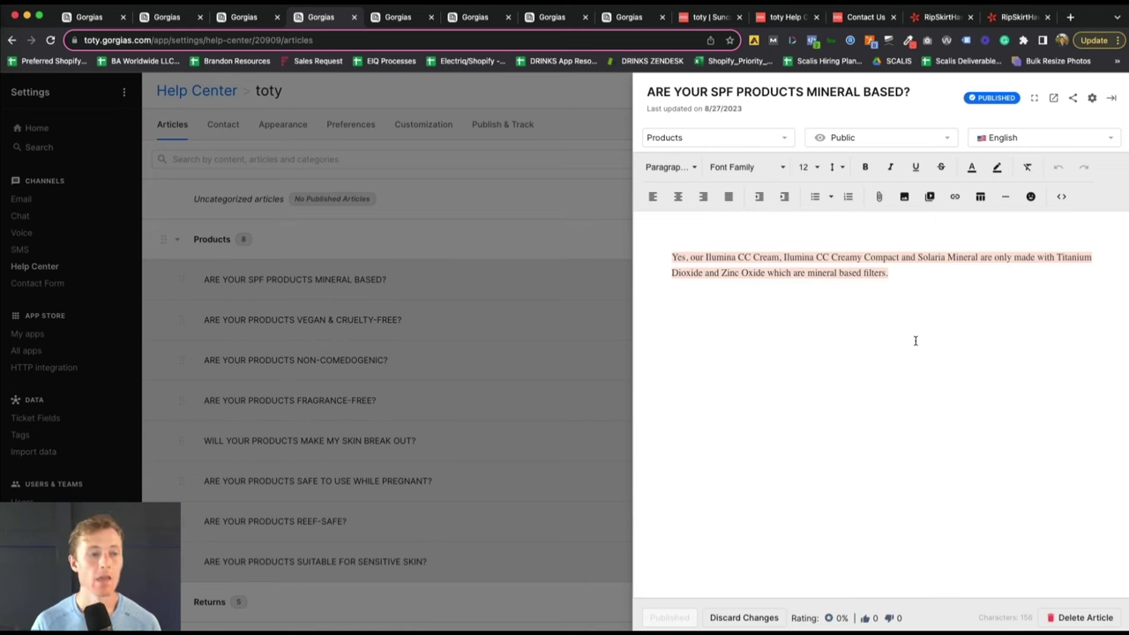
left_click(712, 17)
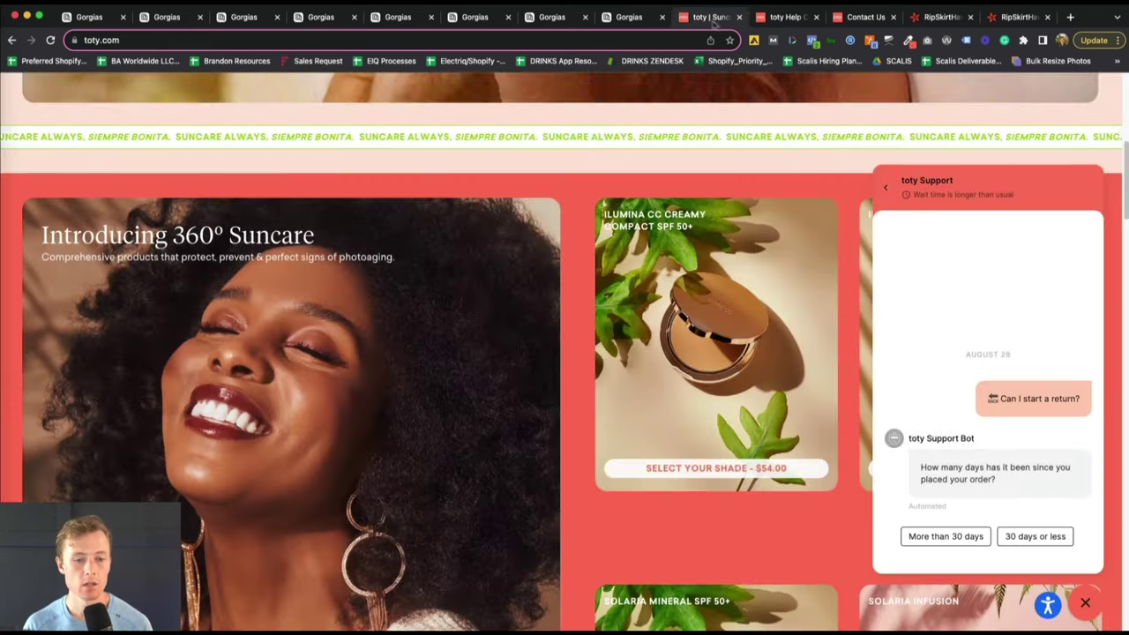
Try the chat's Track and manage my orders option, then return to the Gorgias article editor.
left_click(885, 187)
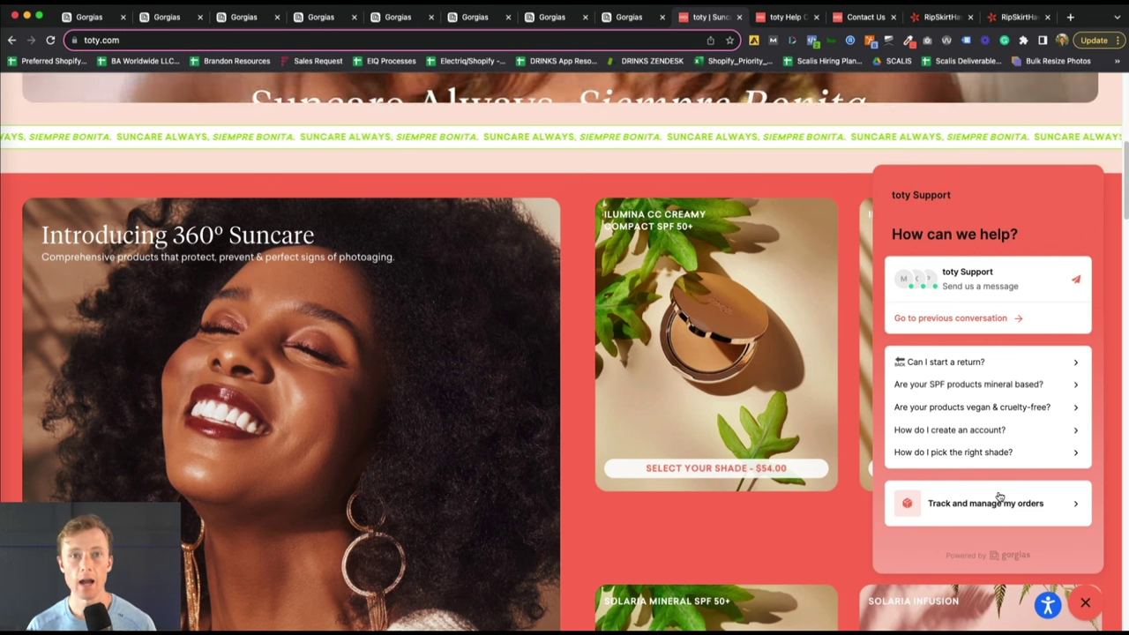
left_click(997, 499)
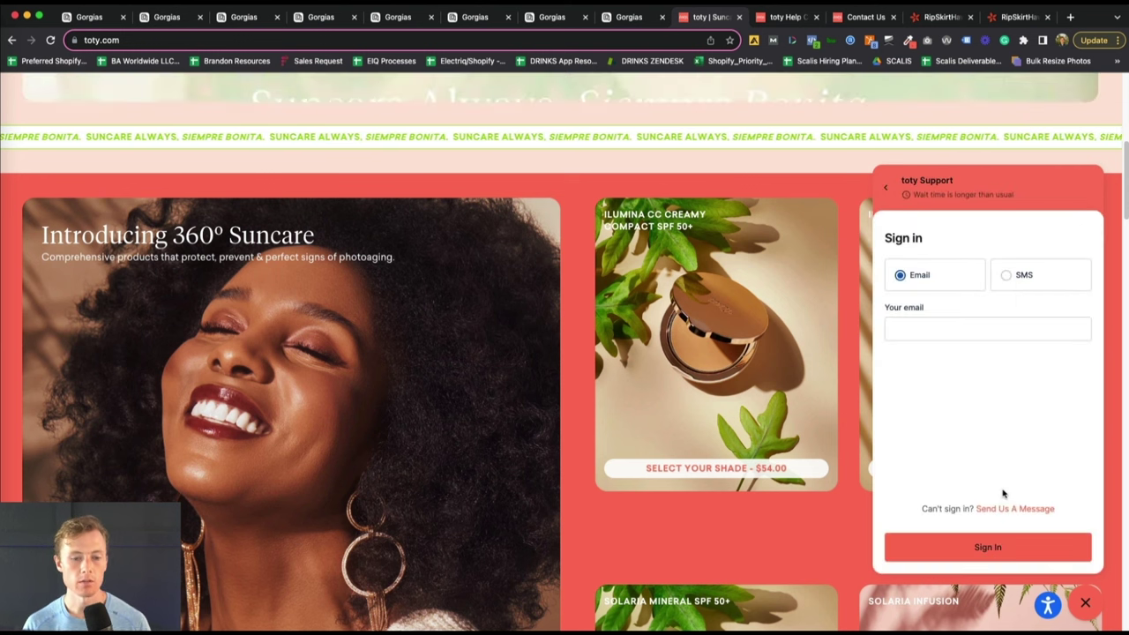
left_click(885, 189)
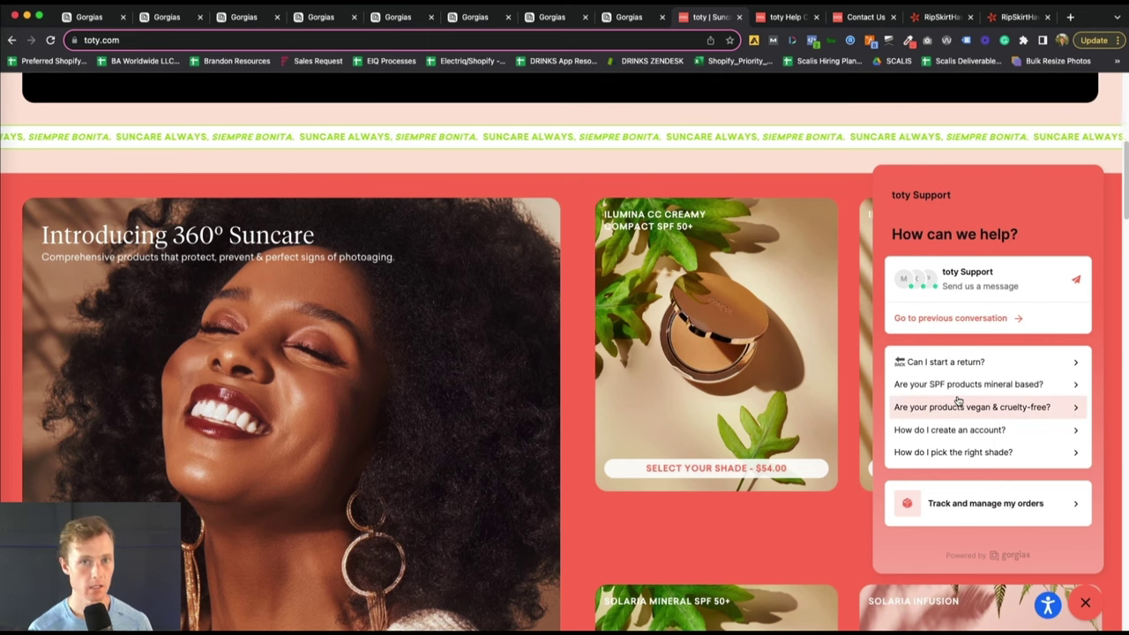
left_click(321, 17)
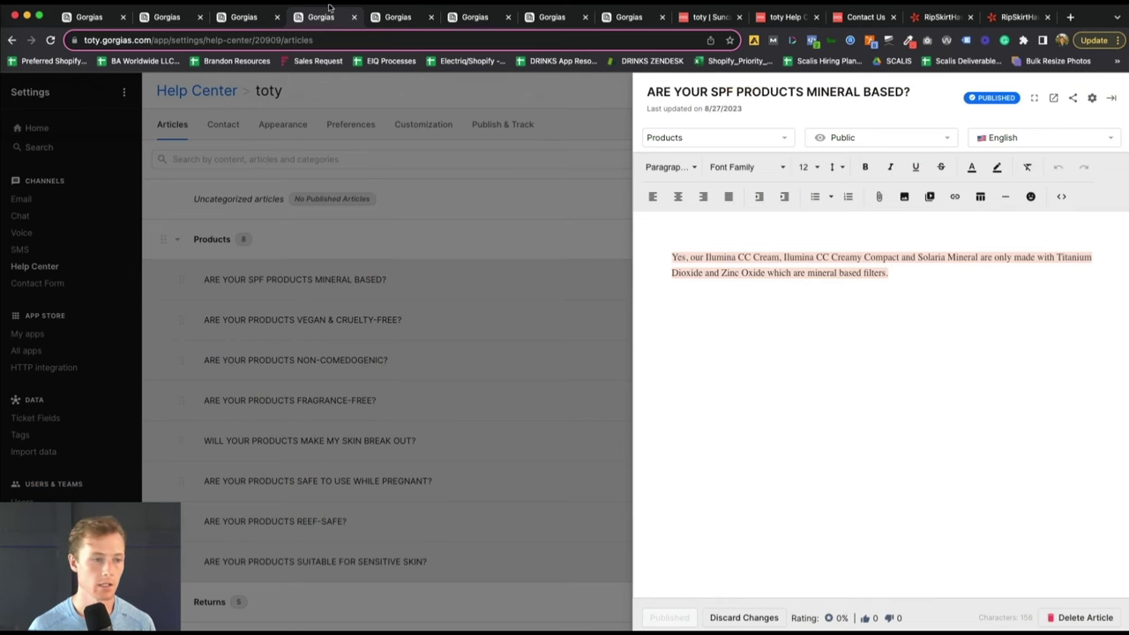
Close the article panel and review the Help Center's Contact and Appearance settings.
left_click(523, 268)
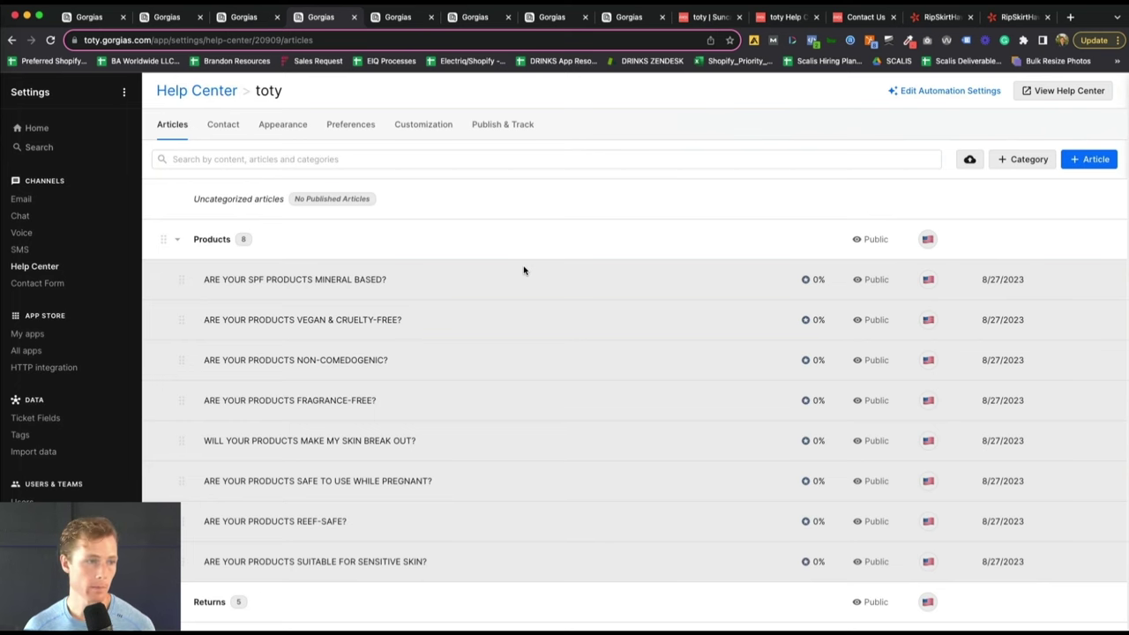
left_click(224, 125)
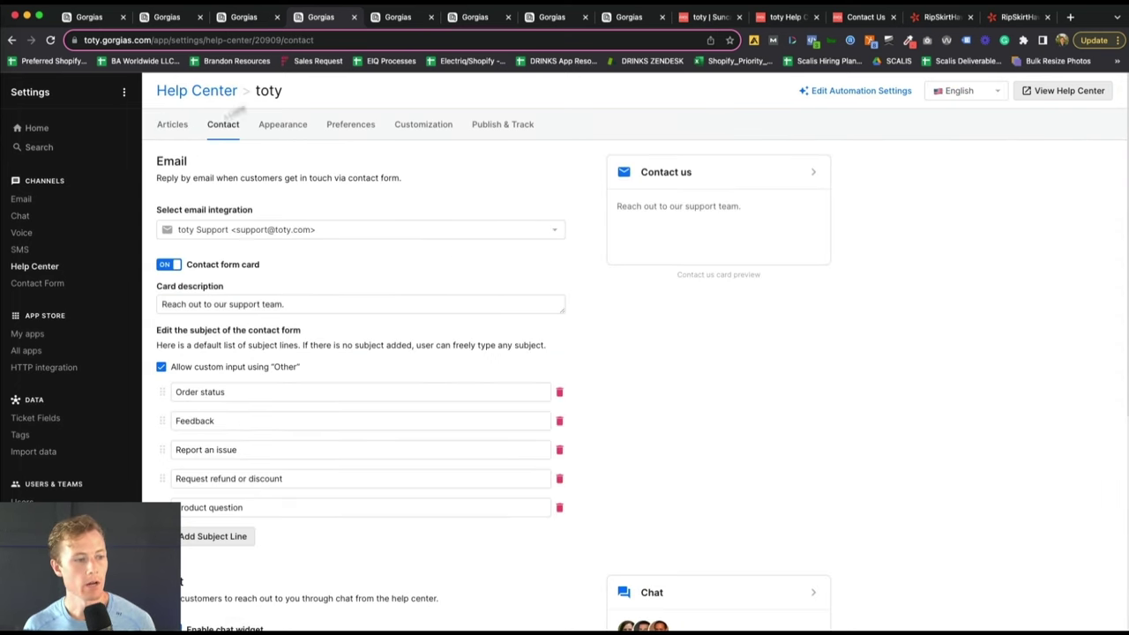
scroll(438, 484, "down", 3)
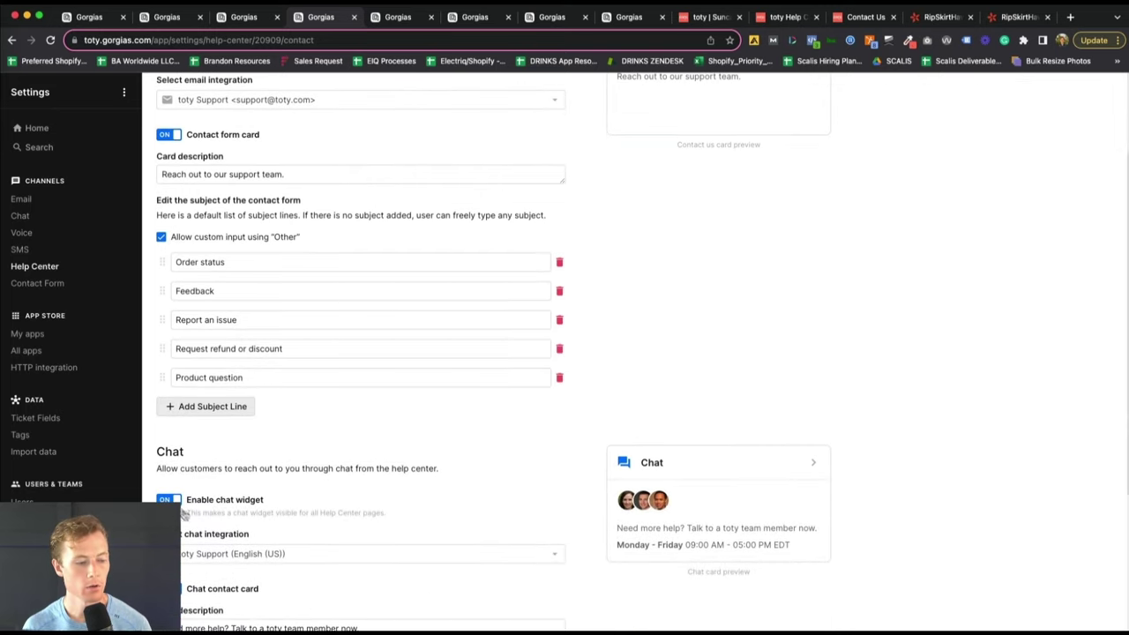
scroll(187, 517, "down", 5)
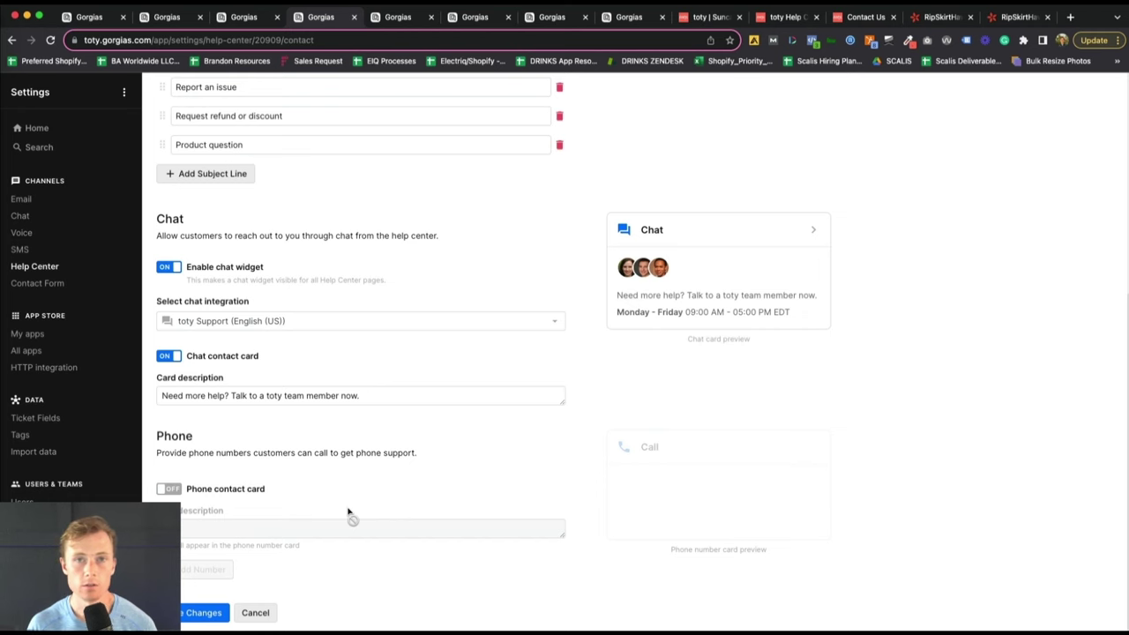
scroll(348, 511, "up", 8)
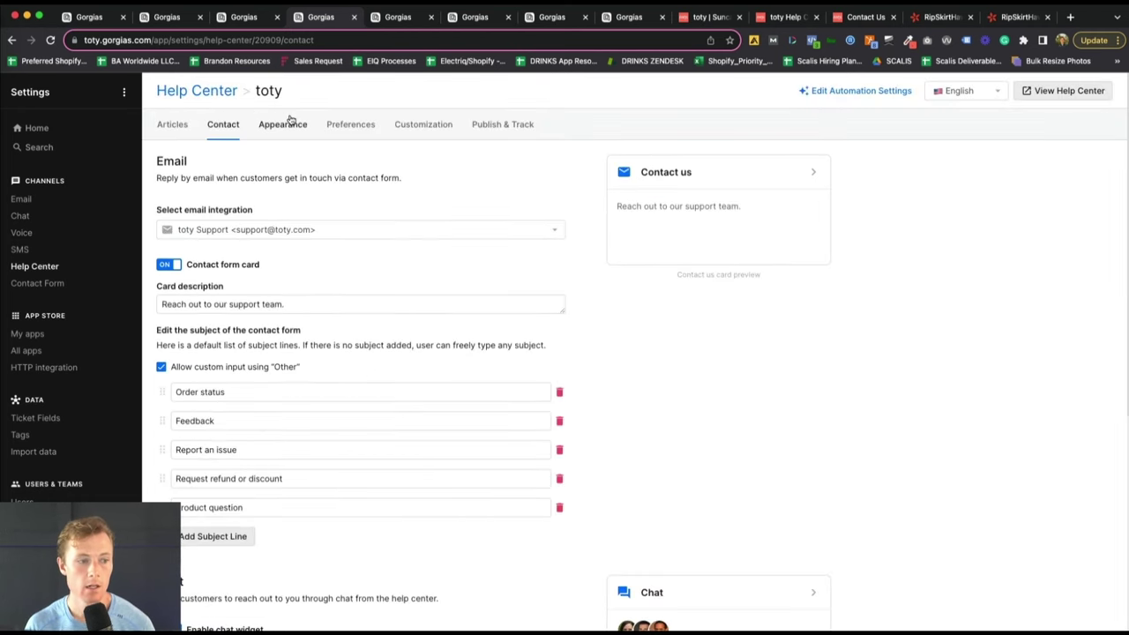
left_click(283, 124)
scroll(410, 263, "down", 8)
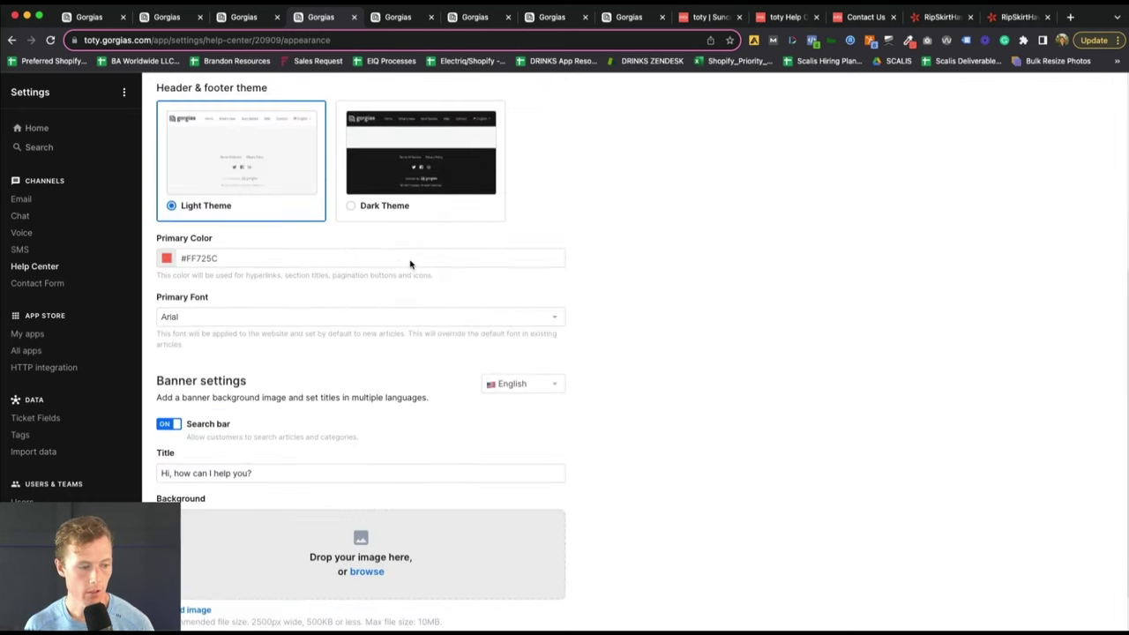
scroll(410, 263, "up", 8)
Review Preferences and Customization, ending on Publish & Track with subdomain toty.gorgias.help.
left_click(370, 125)
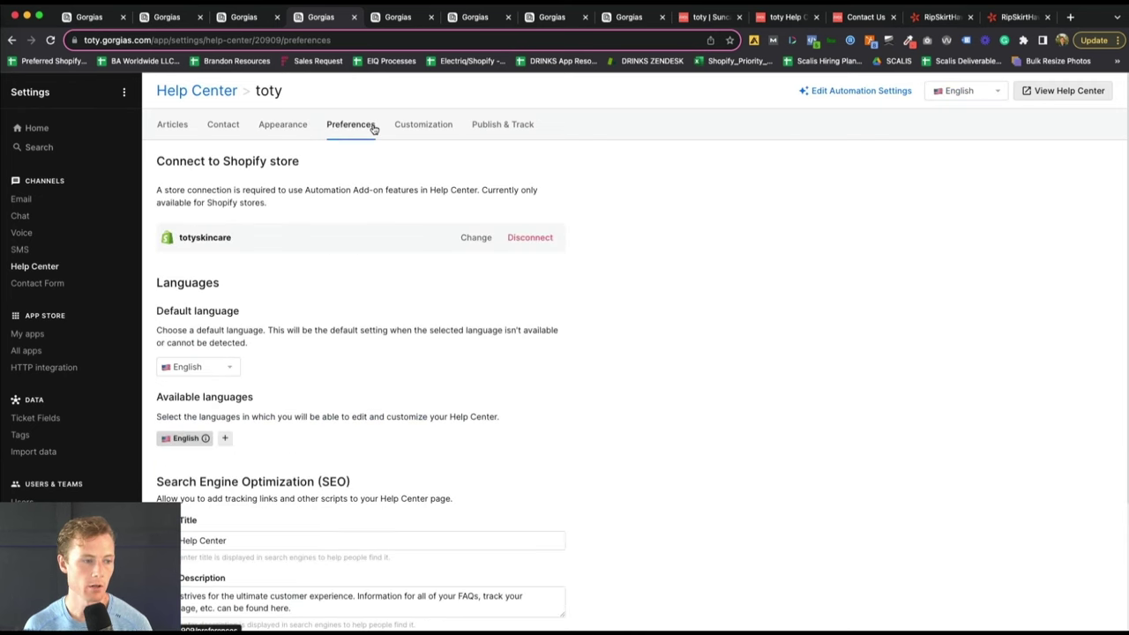
left_click(429, 125)
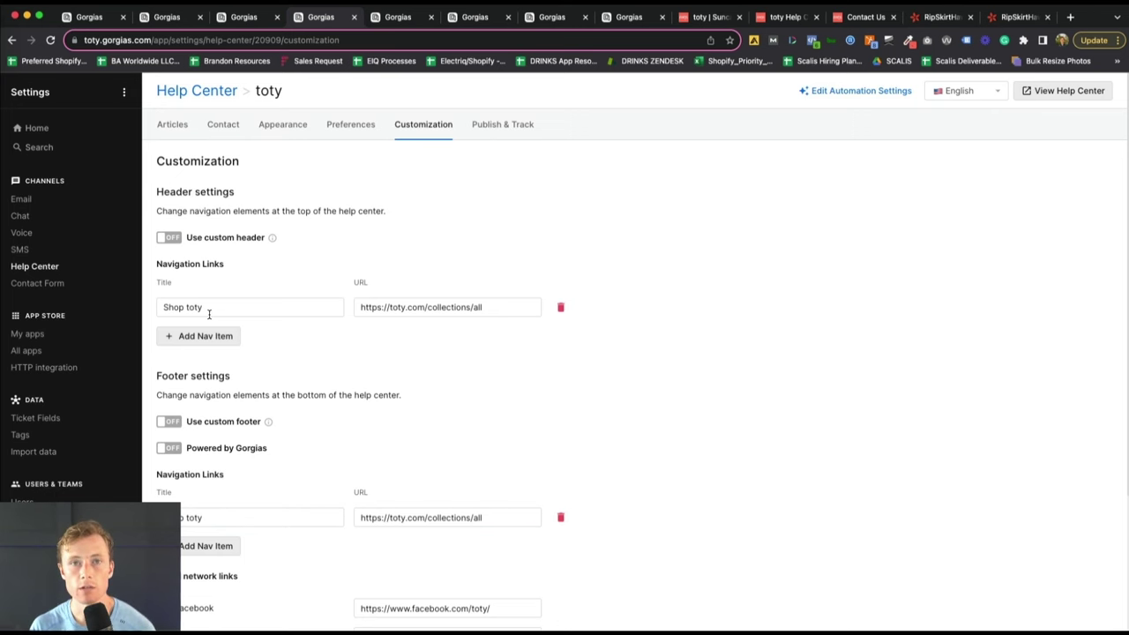
scroll(320, 227, "down", 3)
scroll(577, 103, "up", 3)
left_click(516, 124)
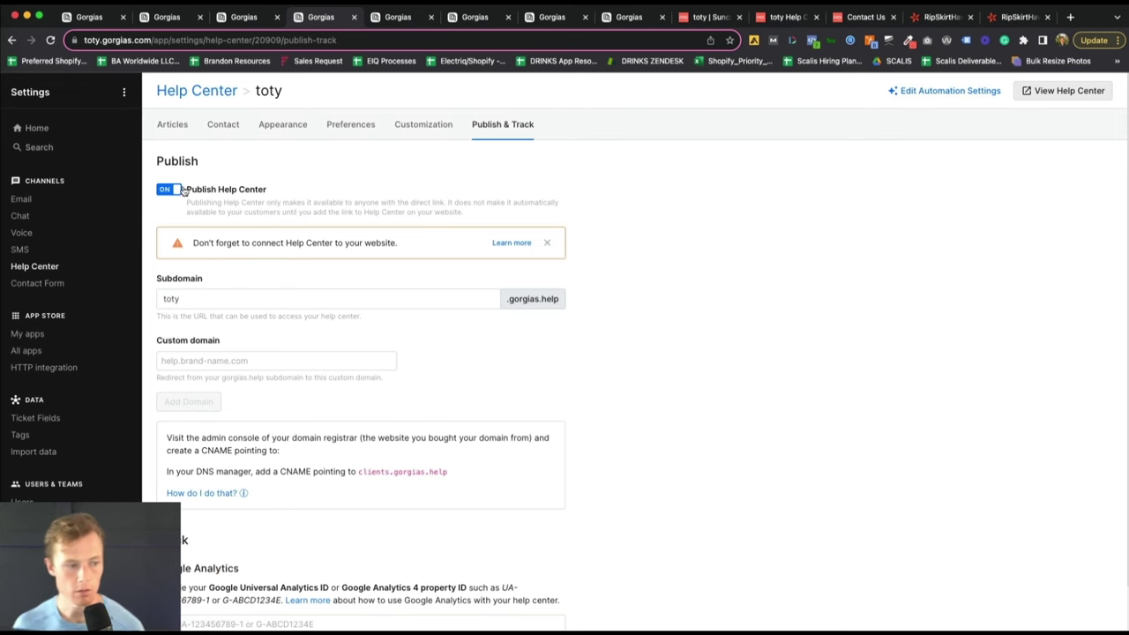
scroll(221, 303, "down", 1)
scroll(221, 302, "up", 1)
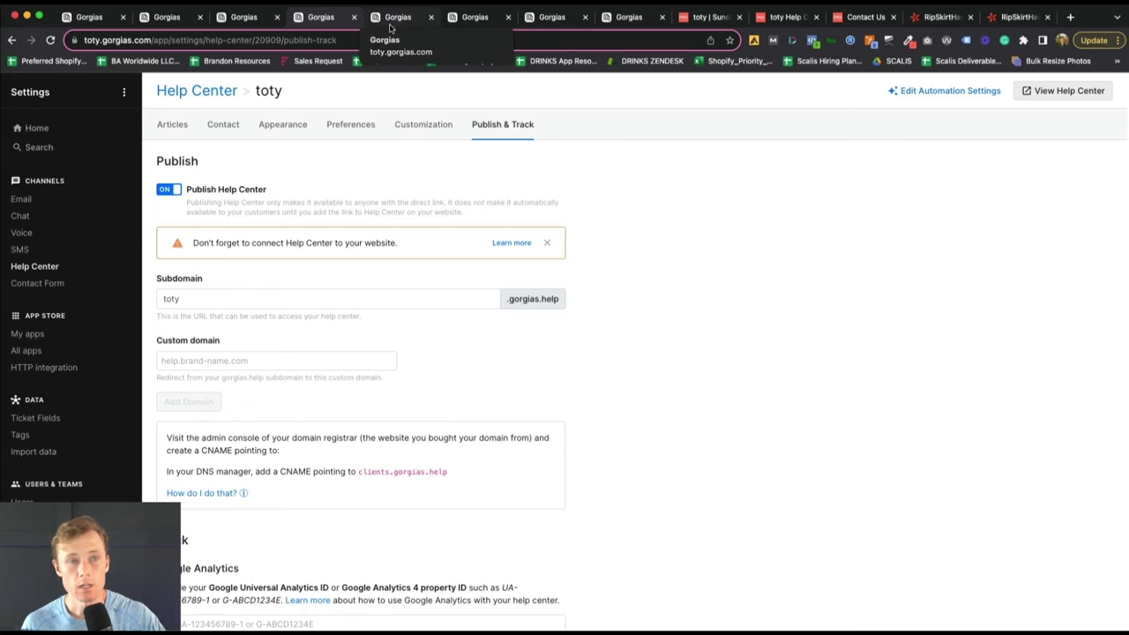
From the contact forms overview, start a new form, check its store options, and cancel.
left_click(392, 20)
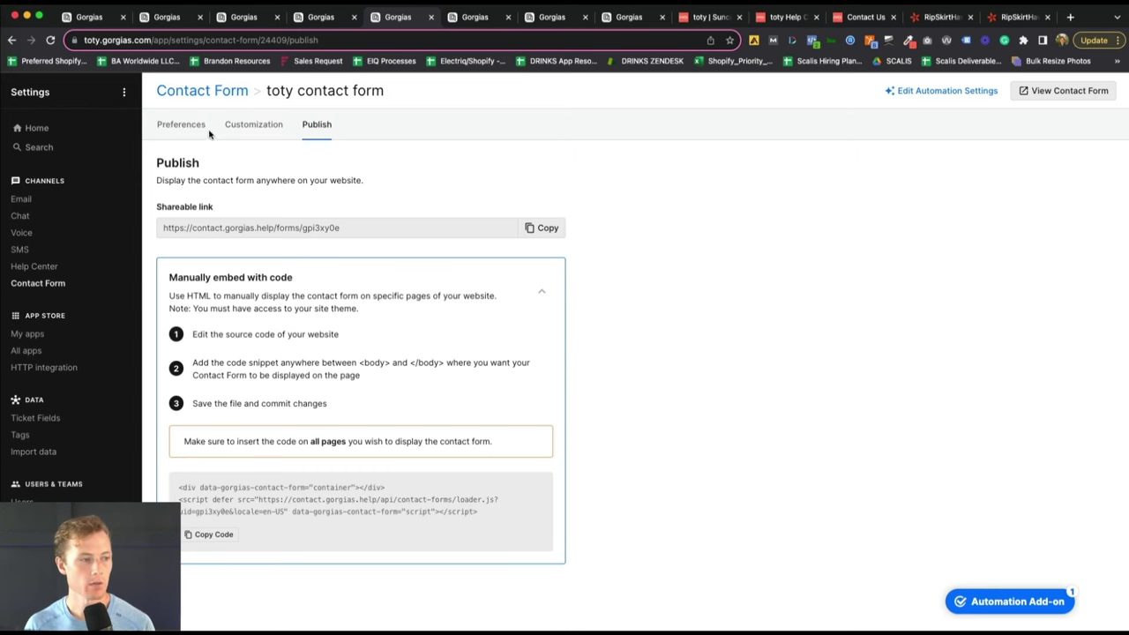
left_click(221, 94)
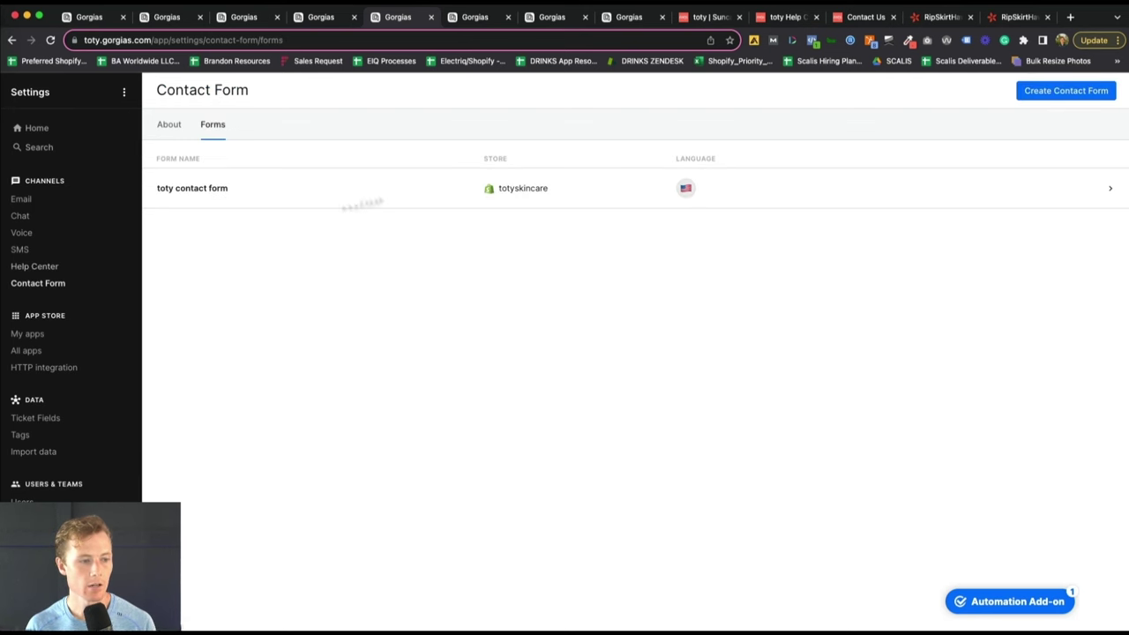
left_click(1078, 94)
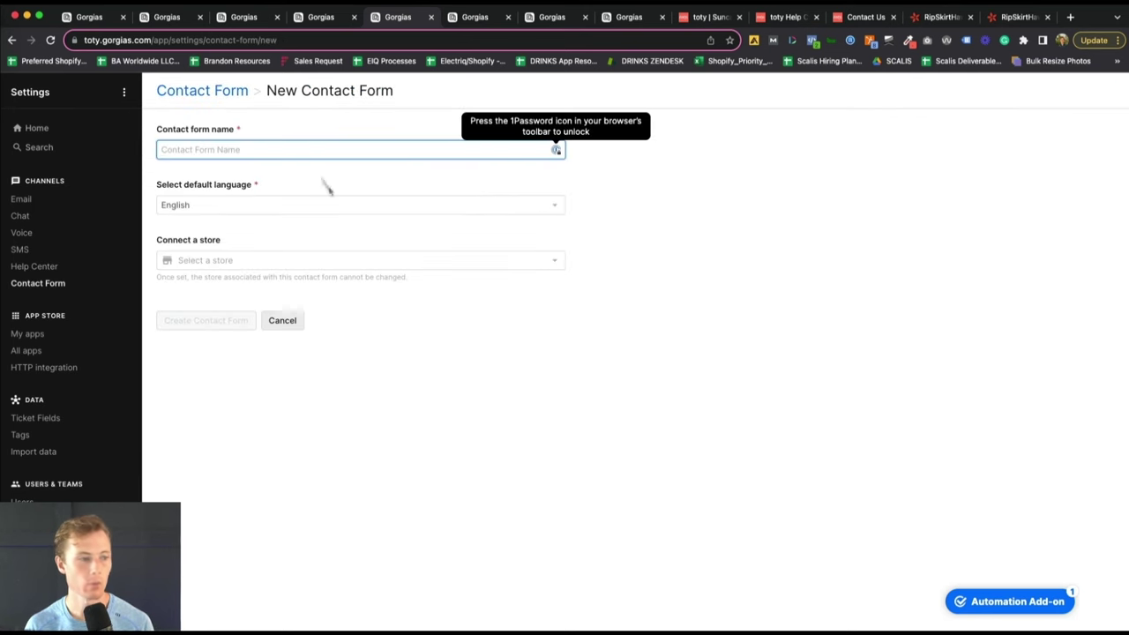
left_click(283, 262)
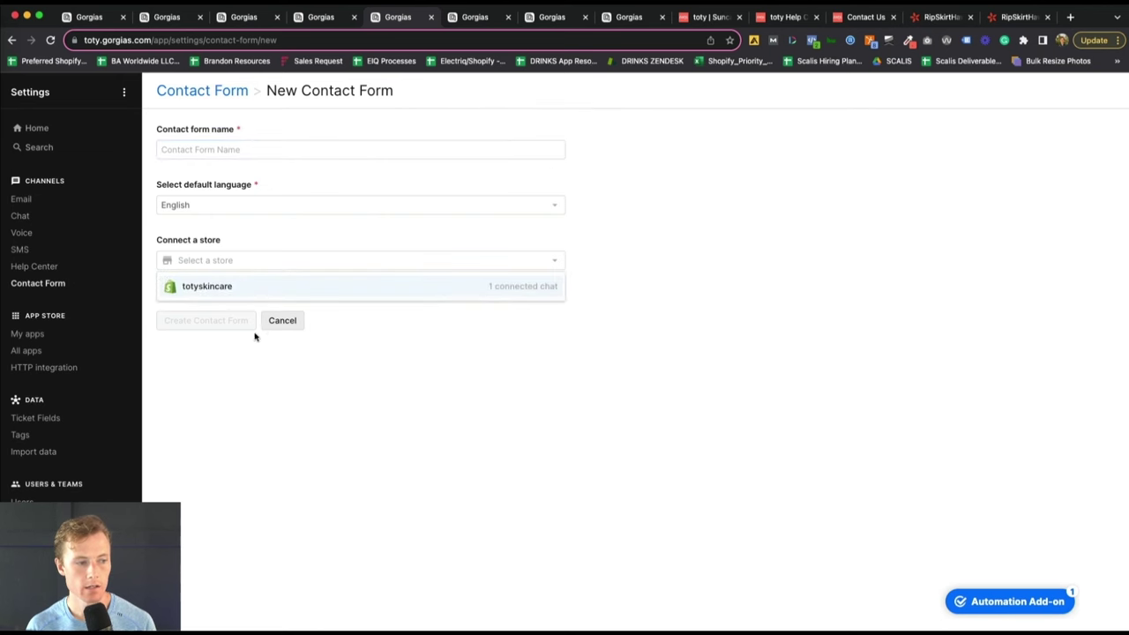
left_click(283, 321)
Open the toty contact form's publish options, test the Order status subject on Contact Us, then open Rules.
left_click(255, 191)
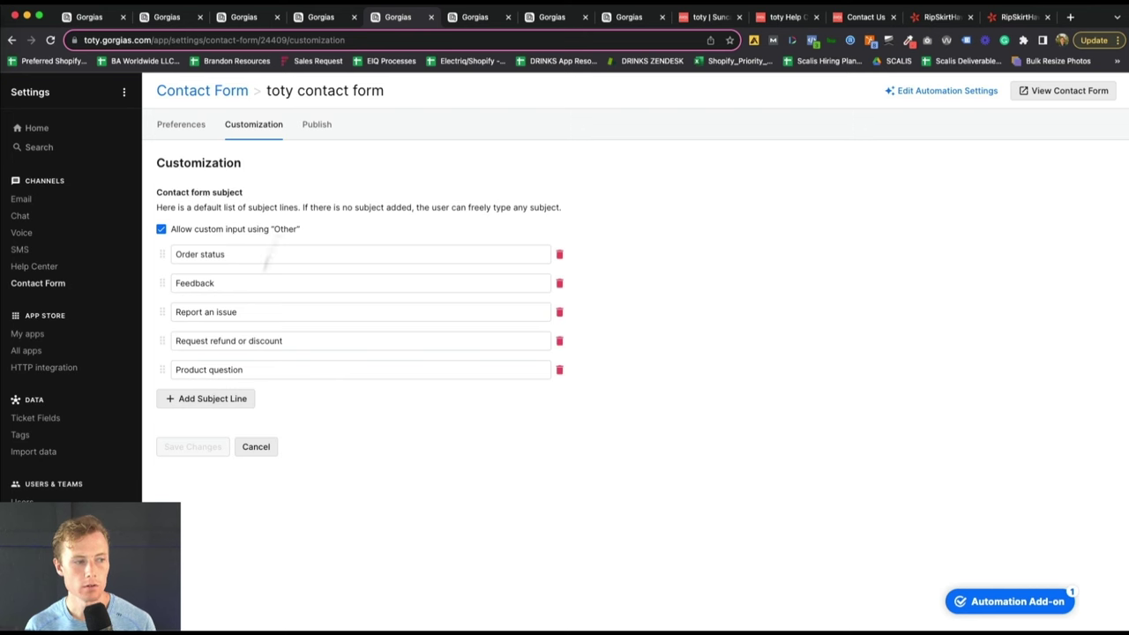
left_click(322, 132)
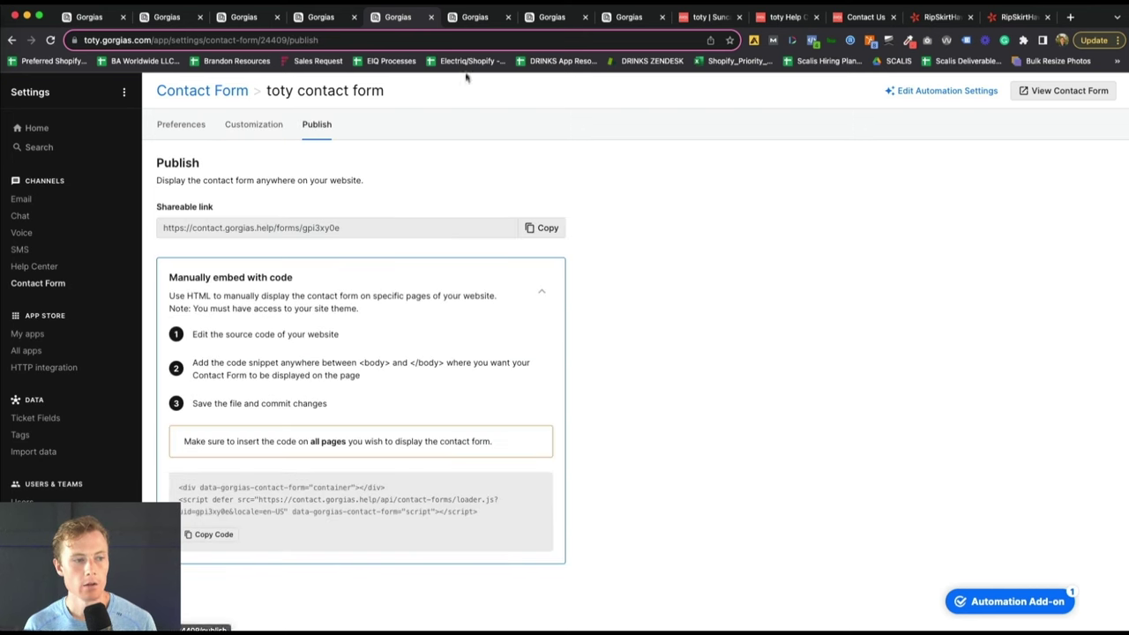
left_click(882, 21)
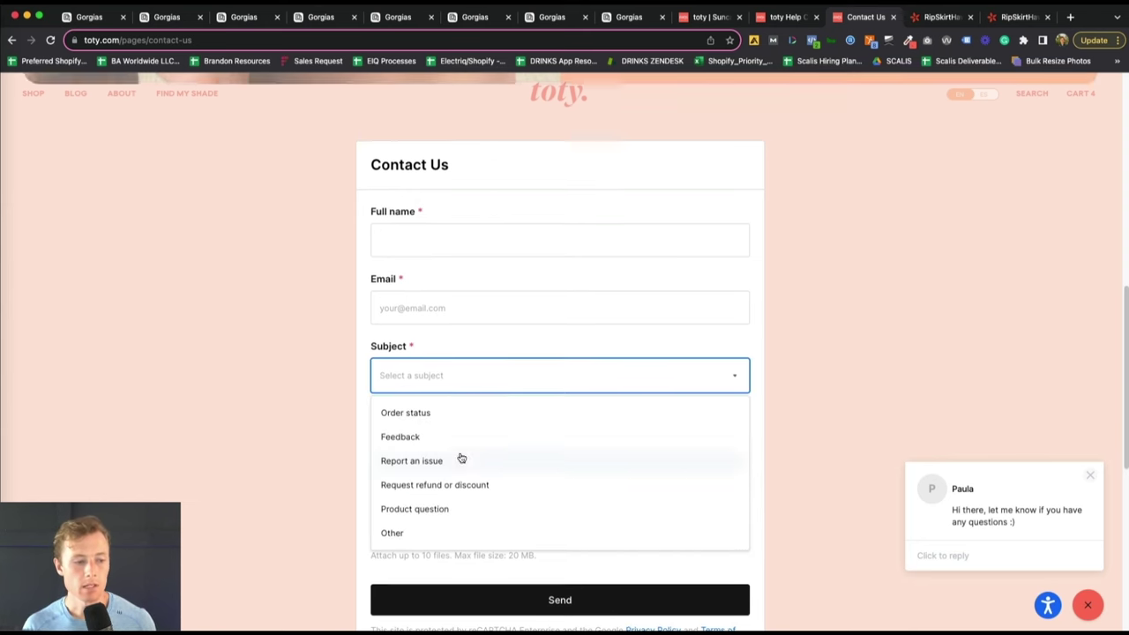
left_click(479, 408)
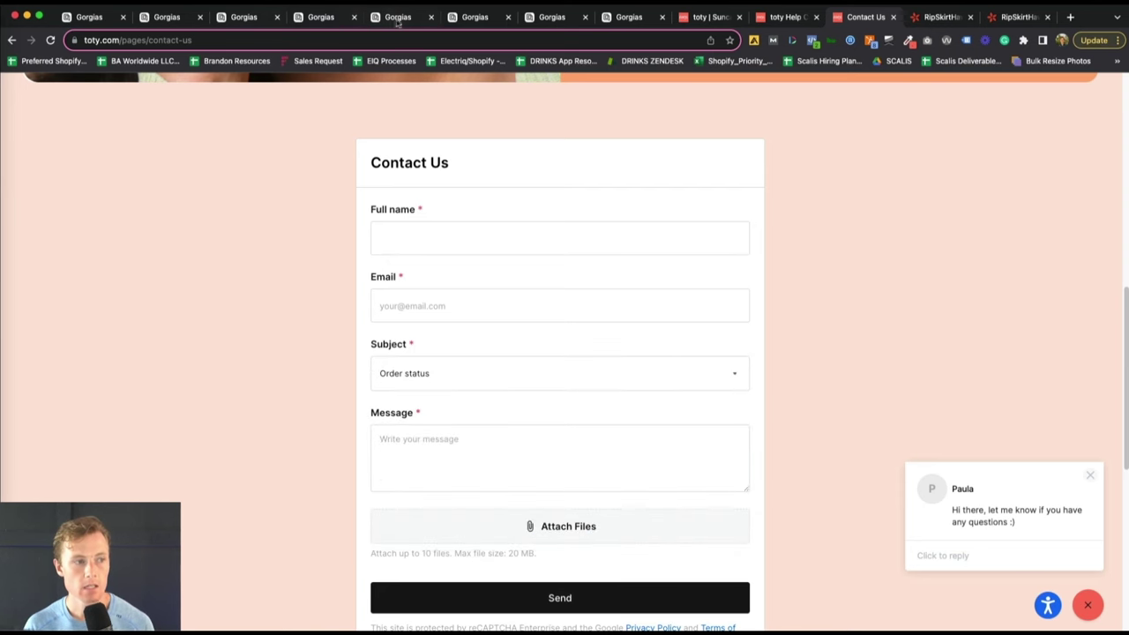
left_click(393, 18)
left_click(471, 19)
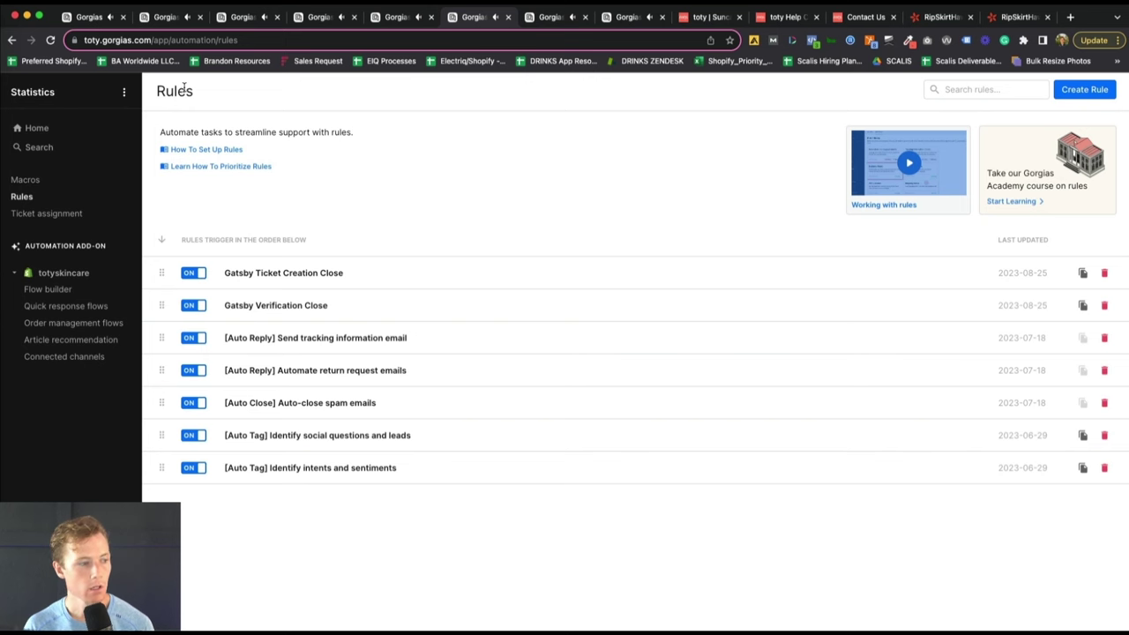
Mute the sound and open the [Auto Reply] Send tracking information email rule.
key("XF86AudioMute")
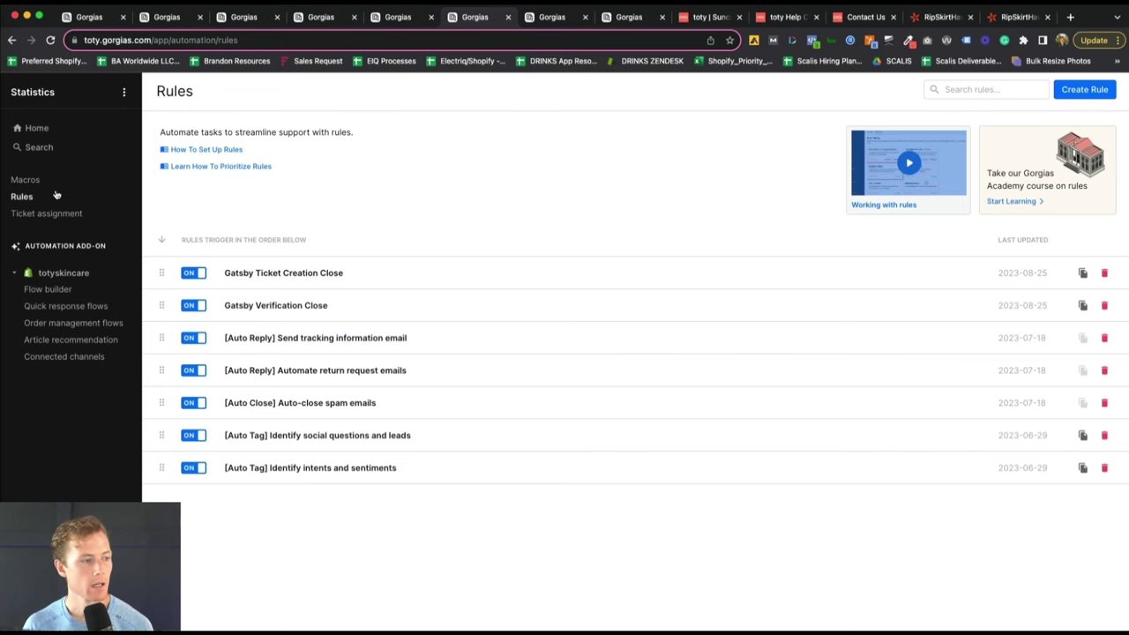
mouse_move(390, 370)
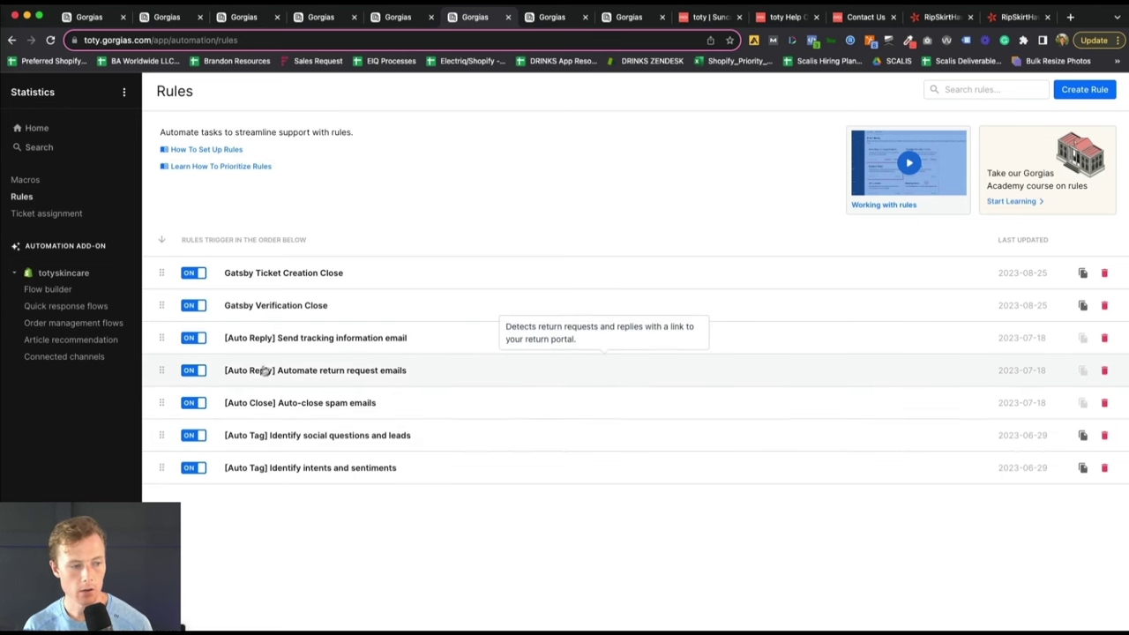
mouse_move(283, 348)
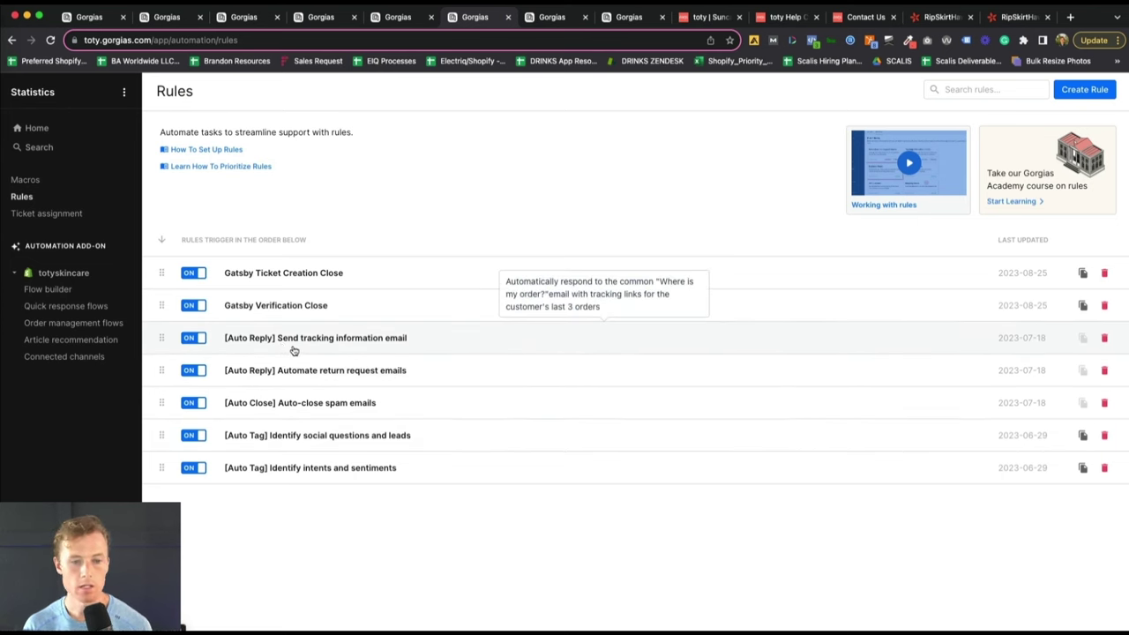
left_click(295, 350)
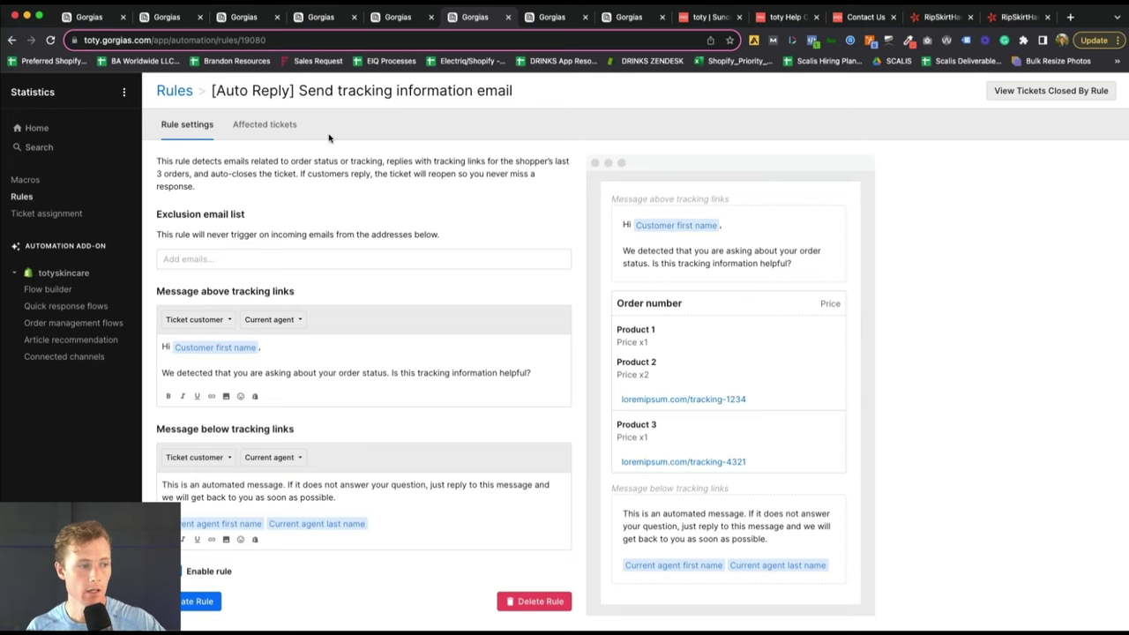
Check the tickets the rule affected, return to its settings, and head back to the Rules list.
left_click(255, 124)
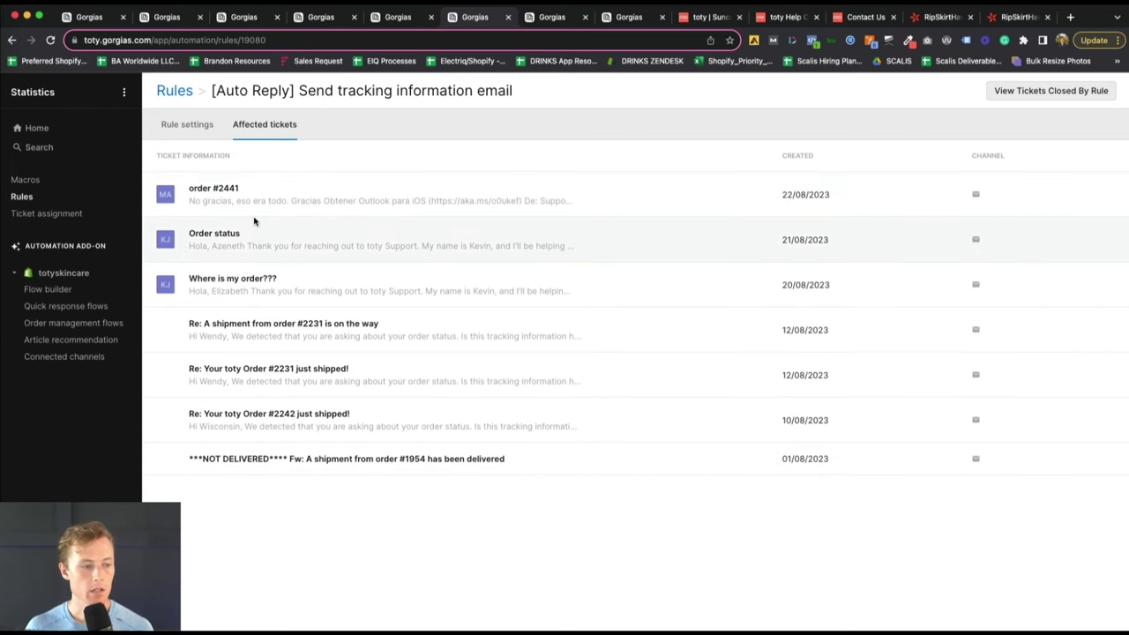
left_click(208, 124)
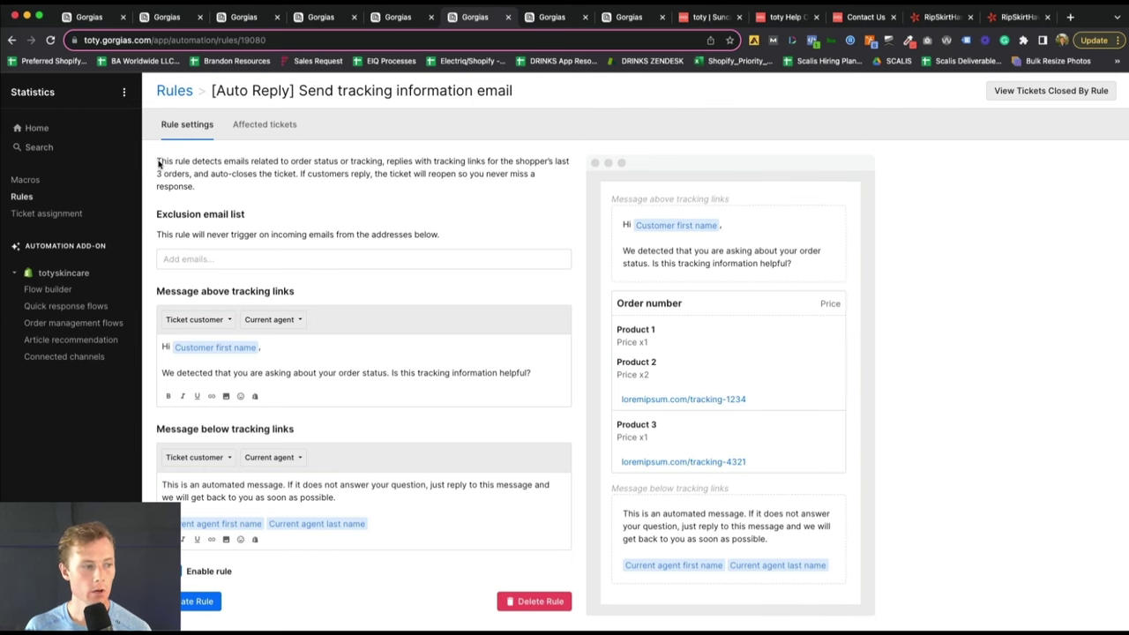
left_click_drag(156, 164, 192, 174)
left_click(193, 163)
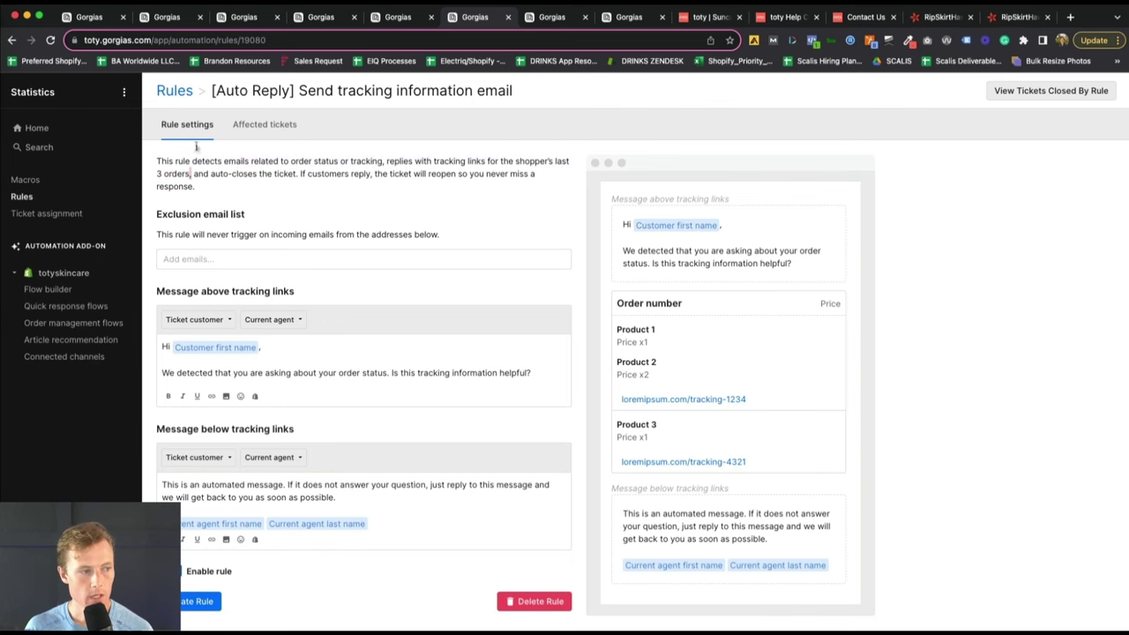
left_click(175, 90)
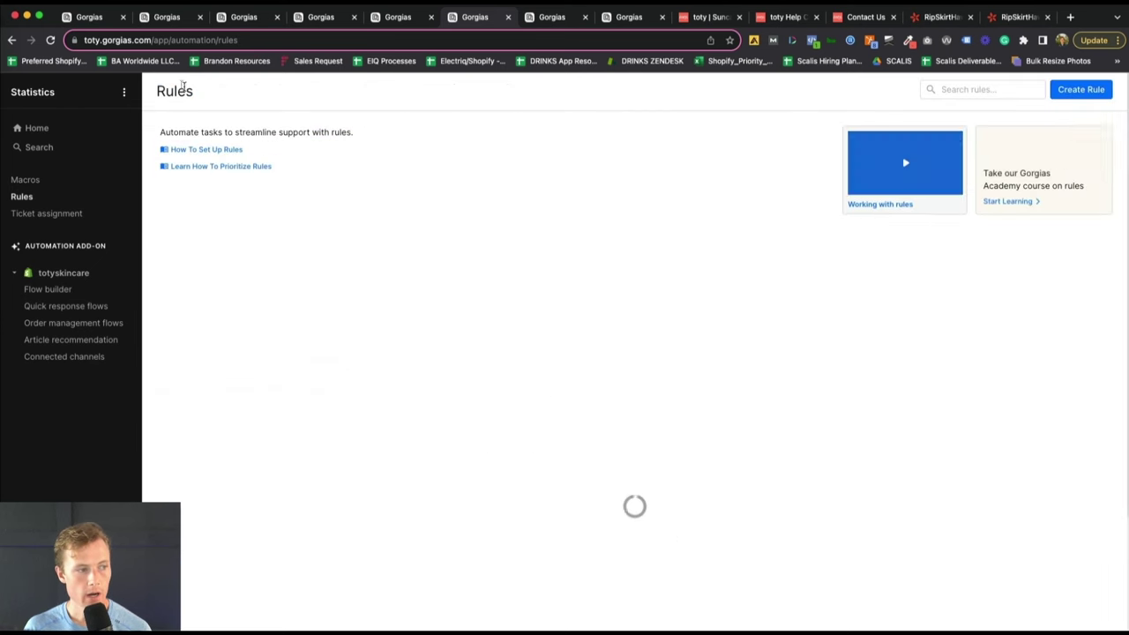
left_click(1083, 89)
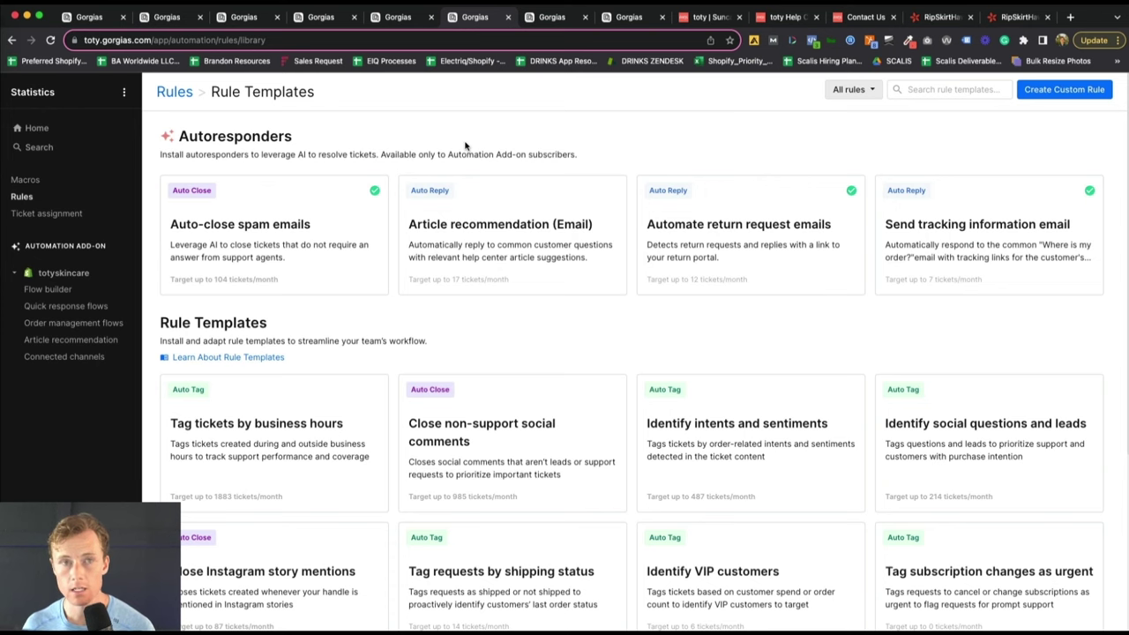
left_click(177, 91)
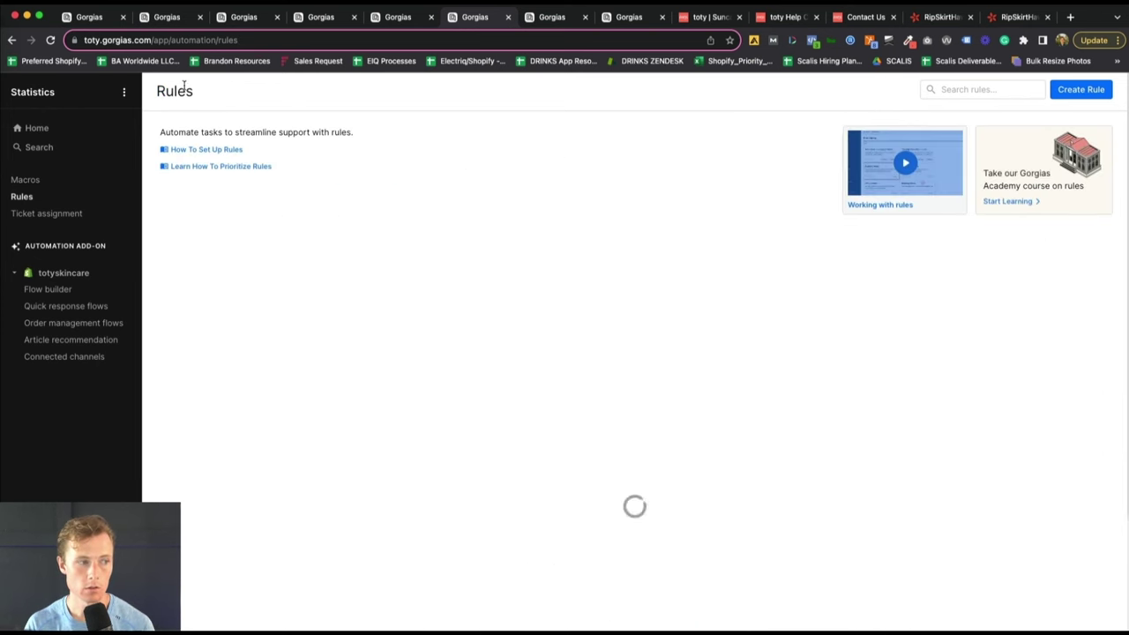
left_click(270, 275)
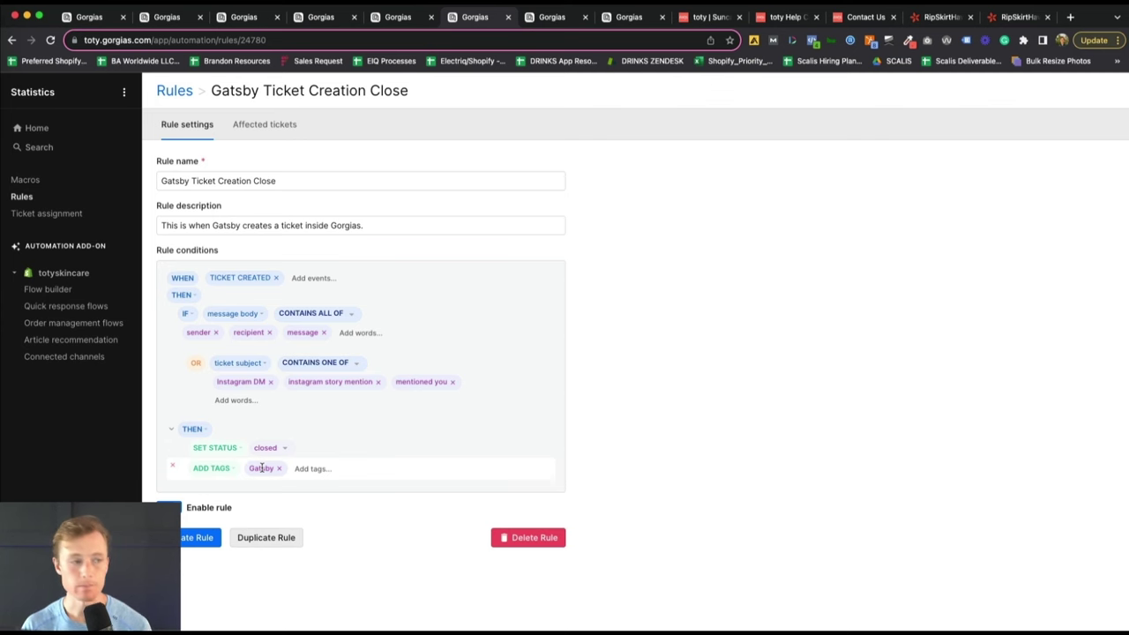
left_click(180, 91)
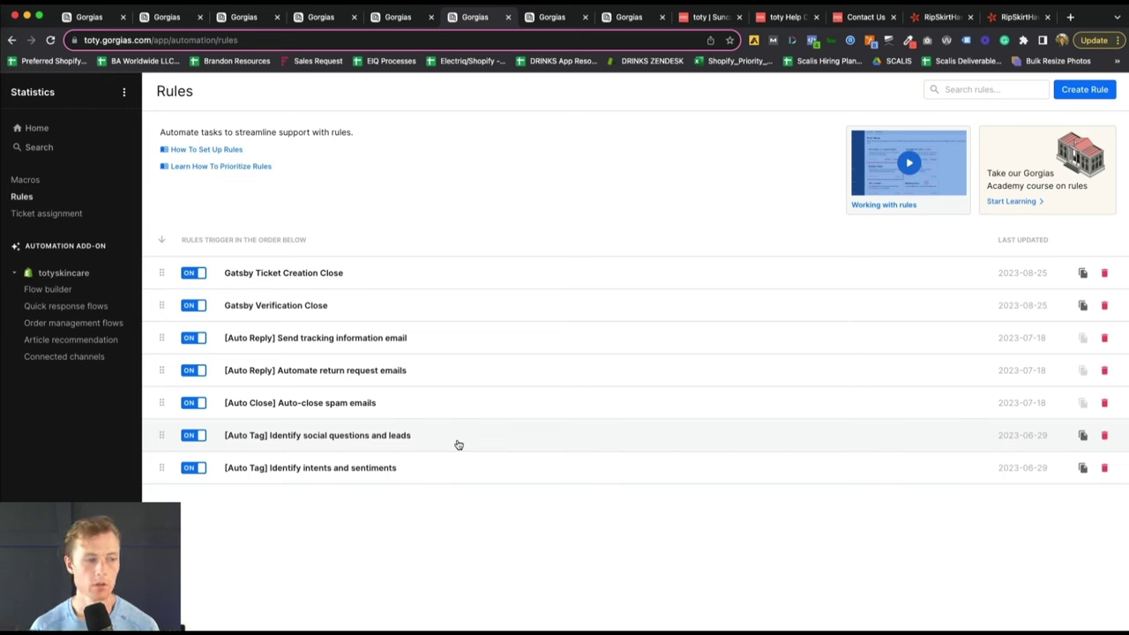
mouse_move(348, 351)
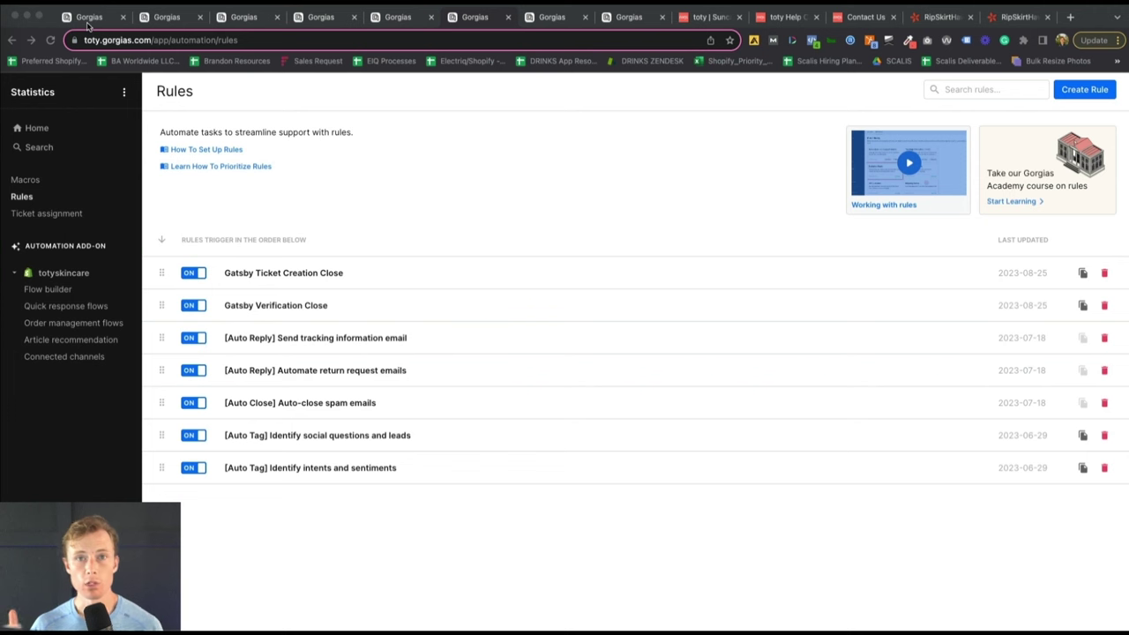
left_click(697, 18)
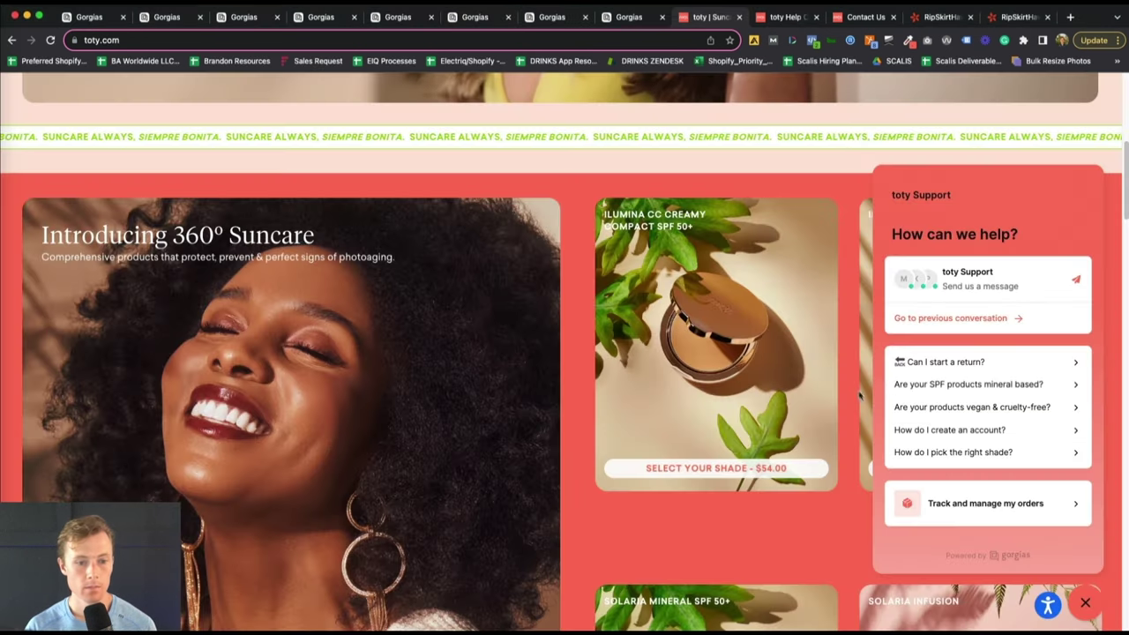
Open order tracking in the toty Support chat and submit the customer's email to sign in.
left_click(988, 507)
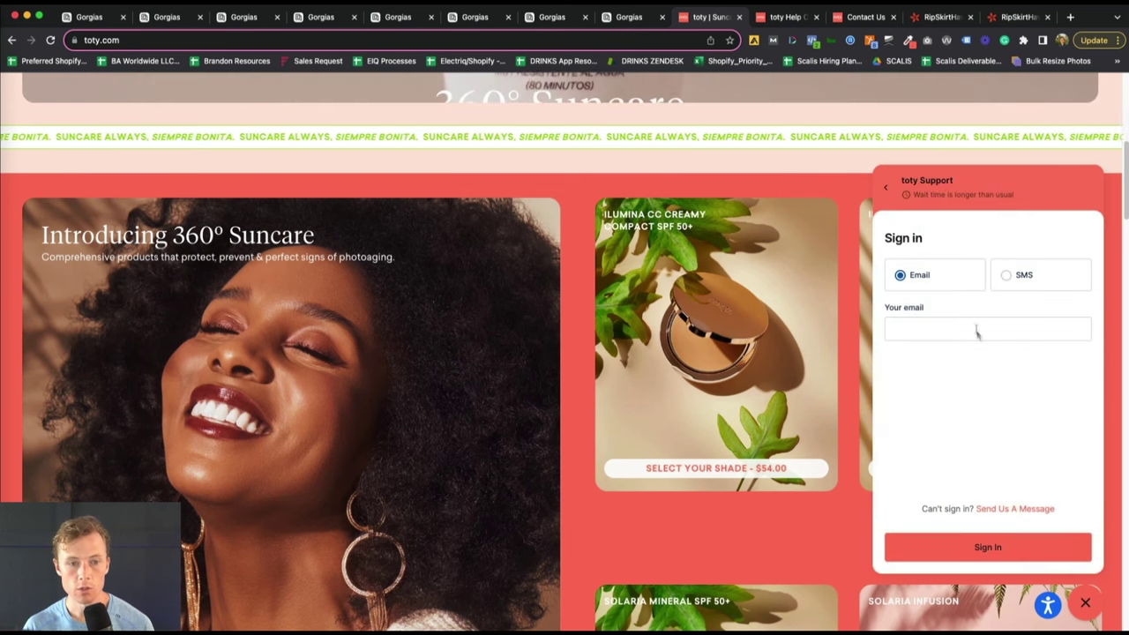
left_click(886, 187)
left_click(994, 511)
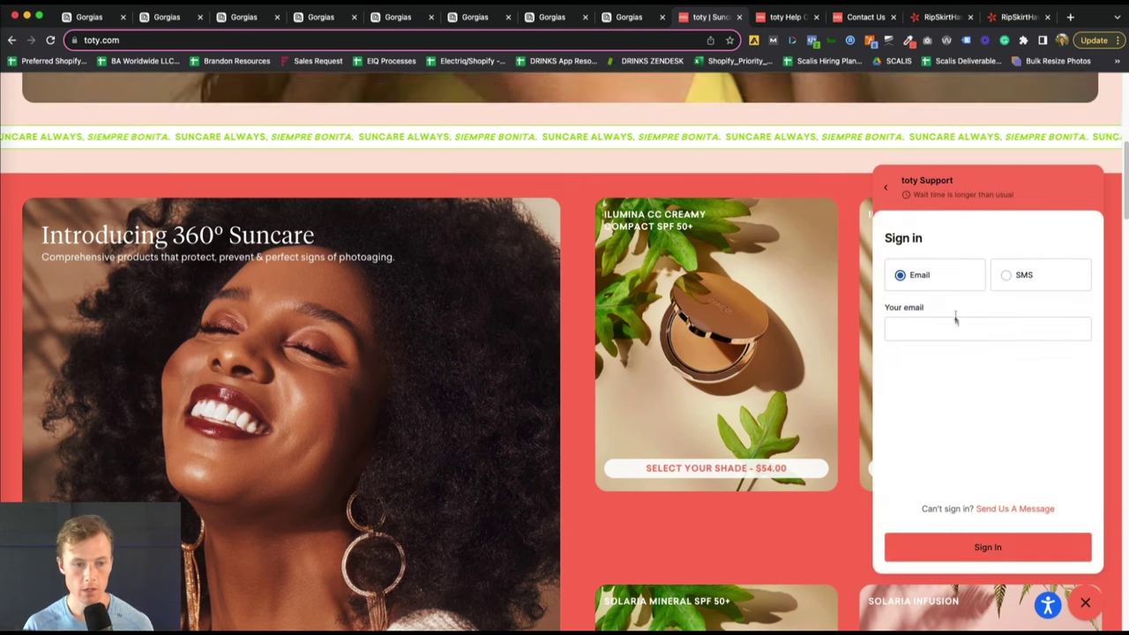
left_click(968, 334)
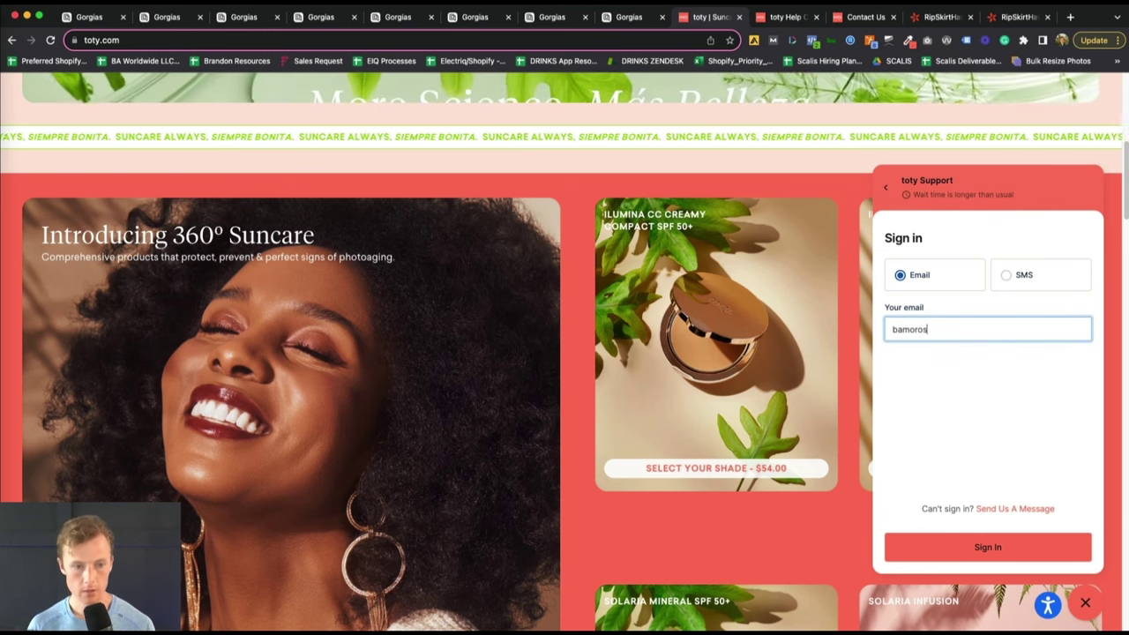
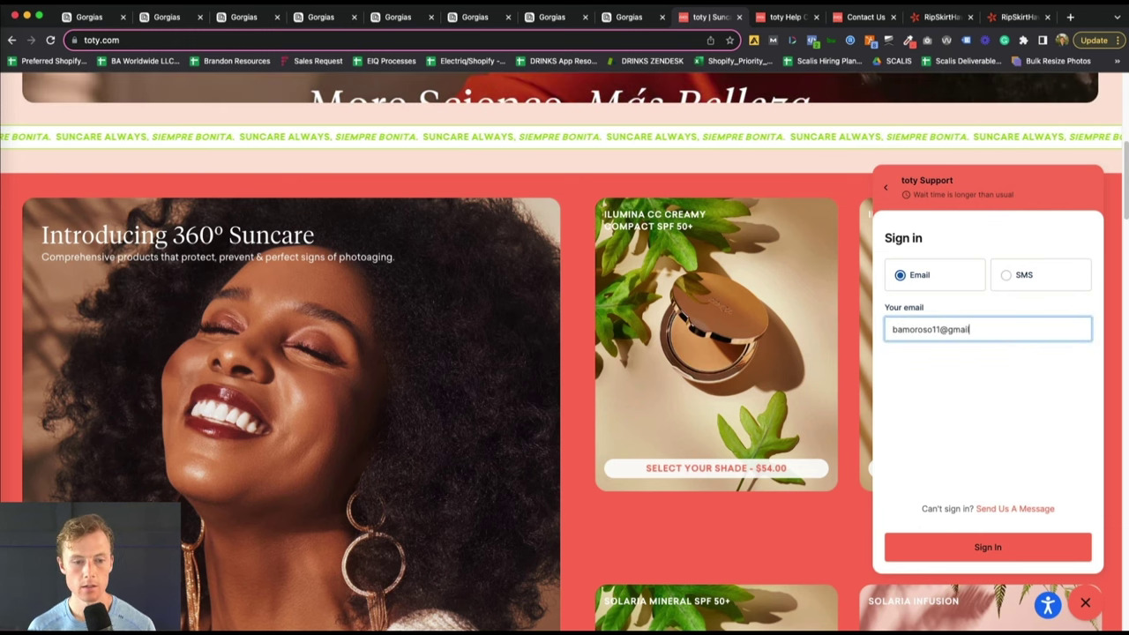
left_click(980, 545)
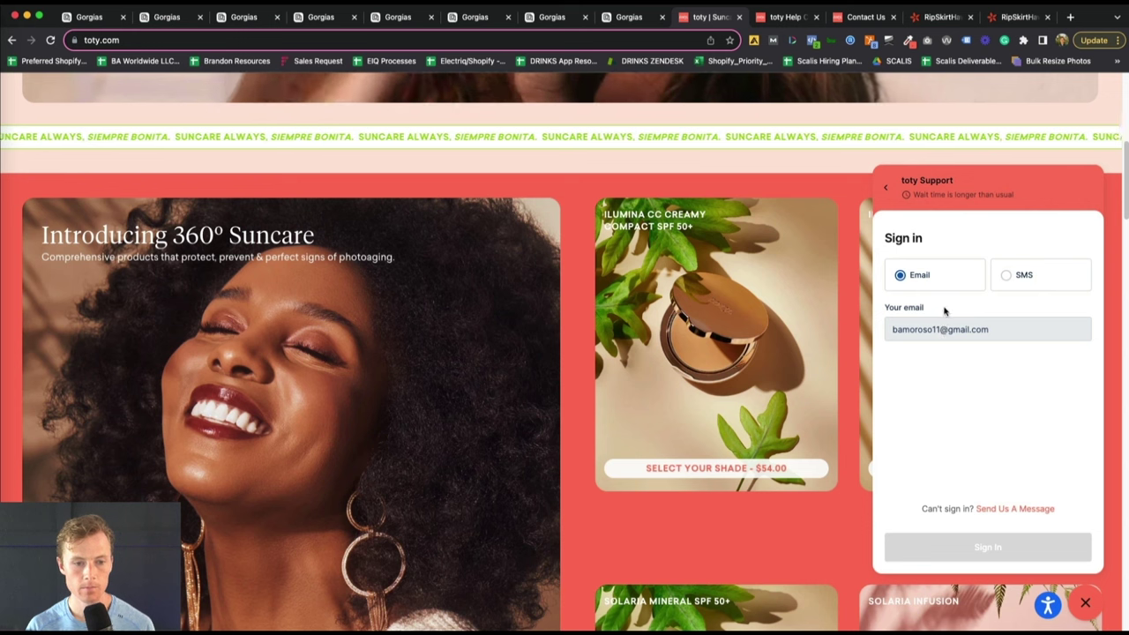
Correct the sign-in email address and resubmit it for order tracking.
double_click(924, 331)
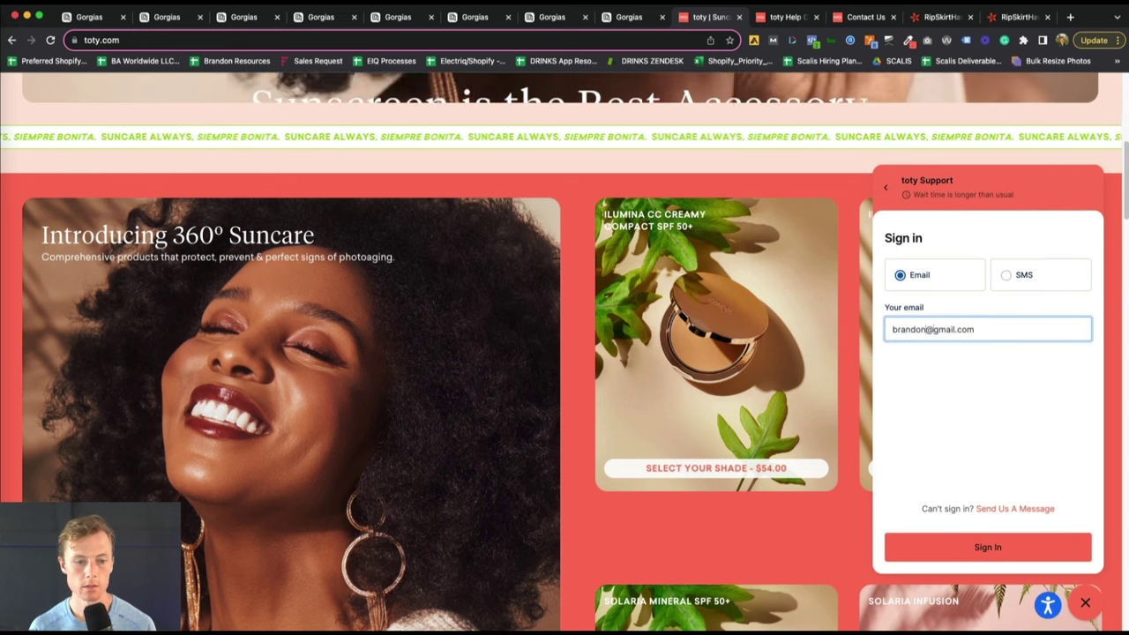
key("shift+End")
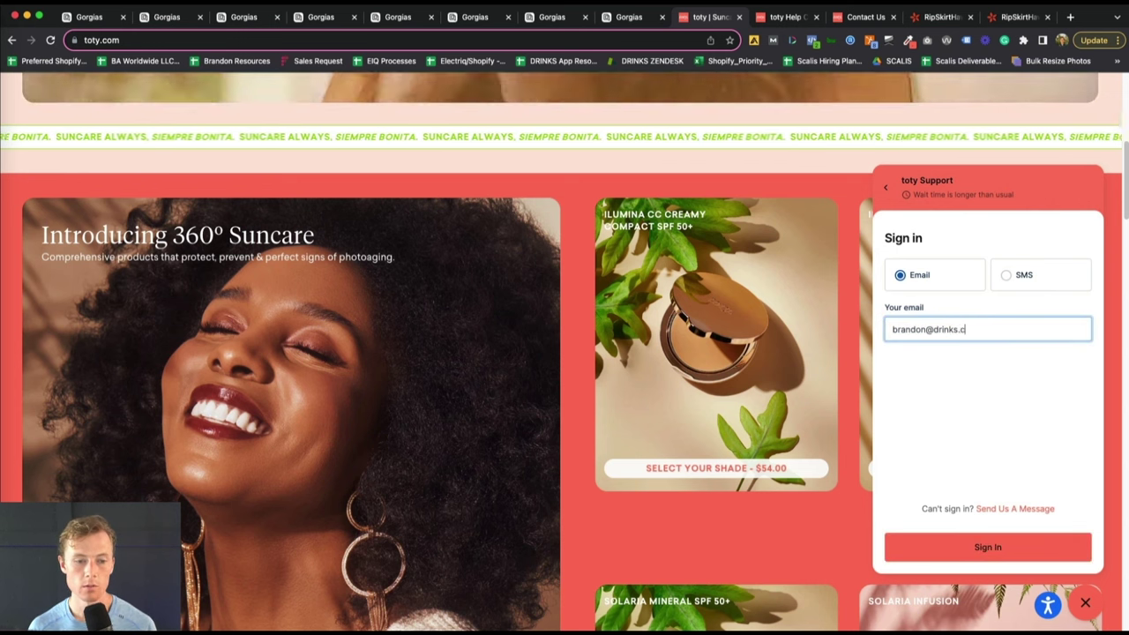
left_click(974, 547)
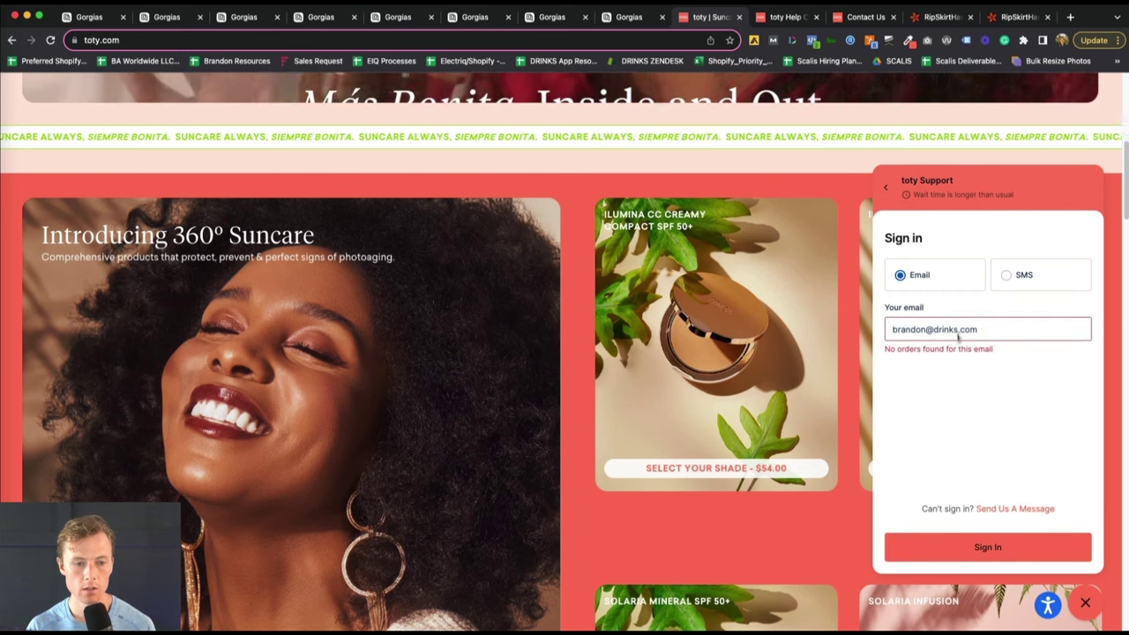
left_click(1005, 322)
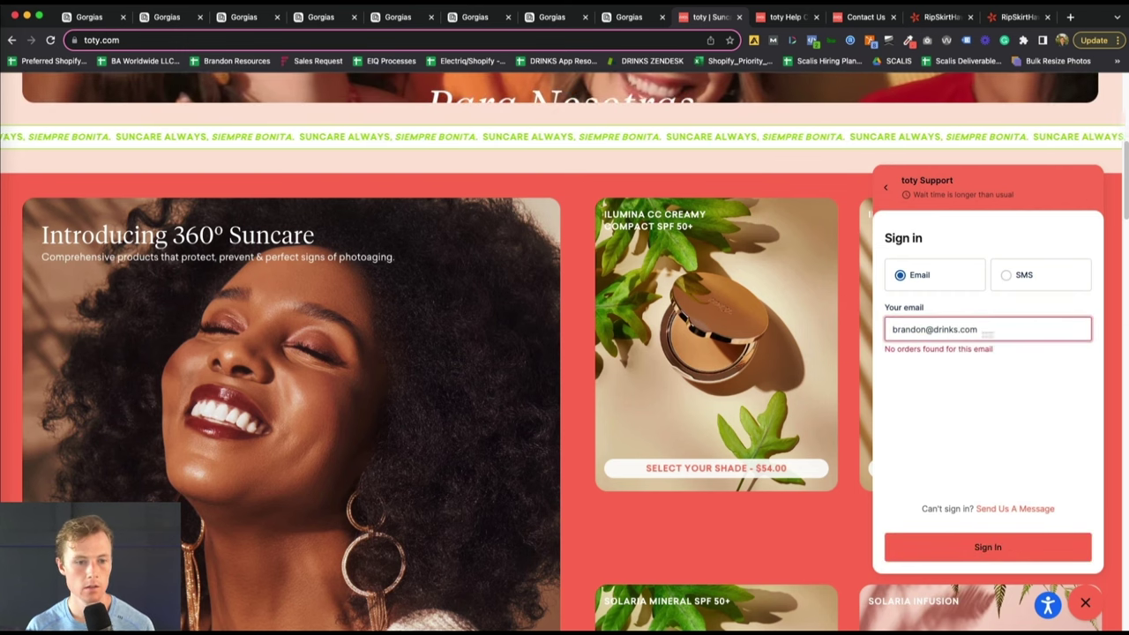
double_click(946, 329)
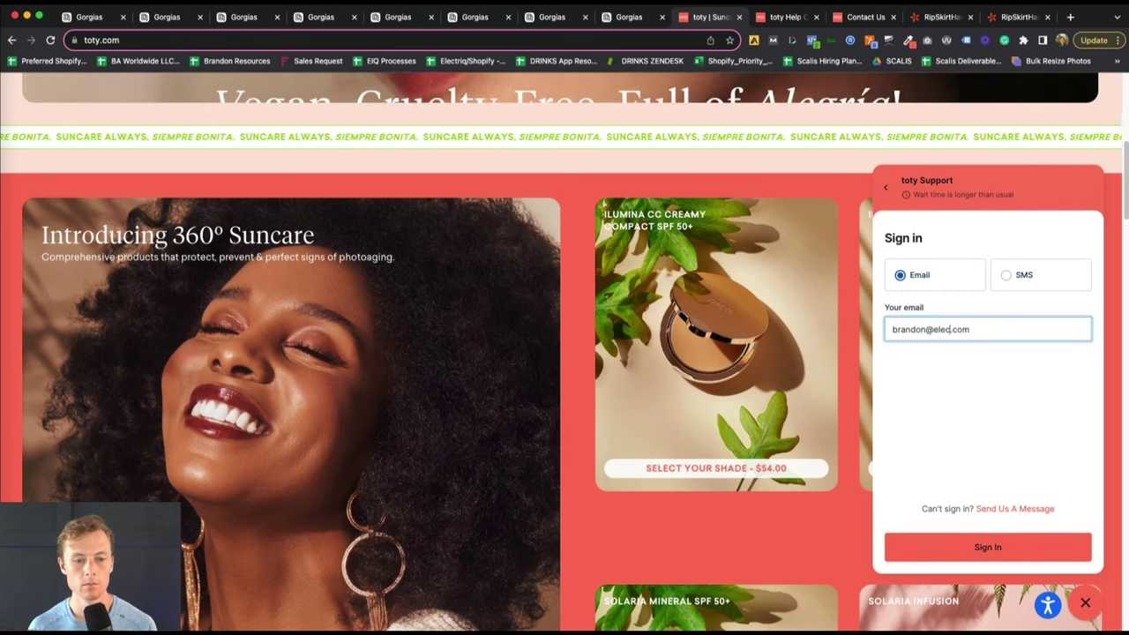
key("Return")
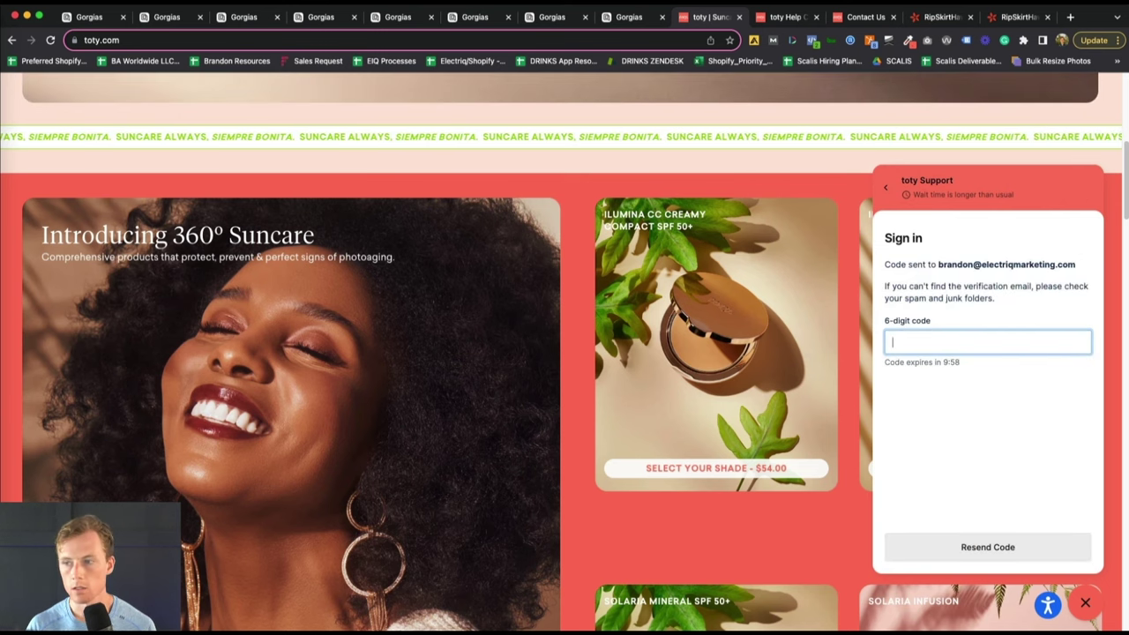
Get the 6-digit verification code from email and paste it to sign in.
left_click(11, 282)
left_click(7, 322)
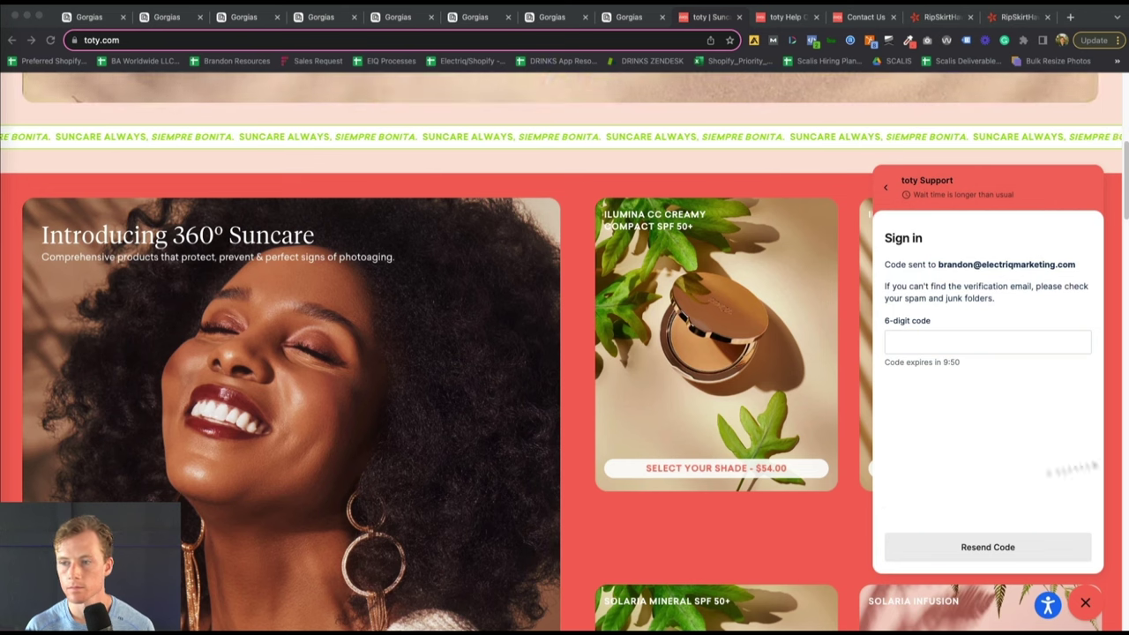
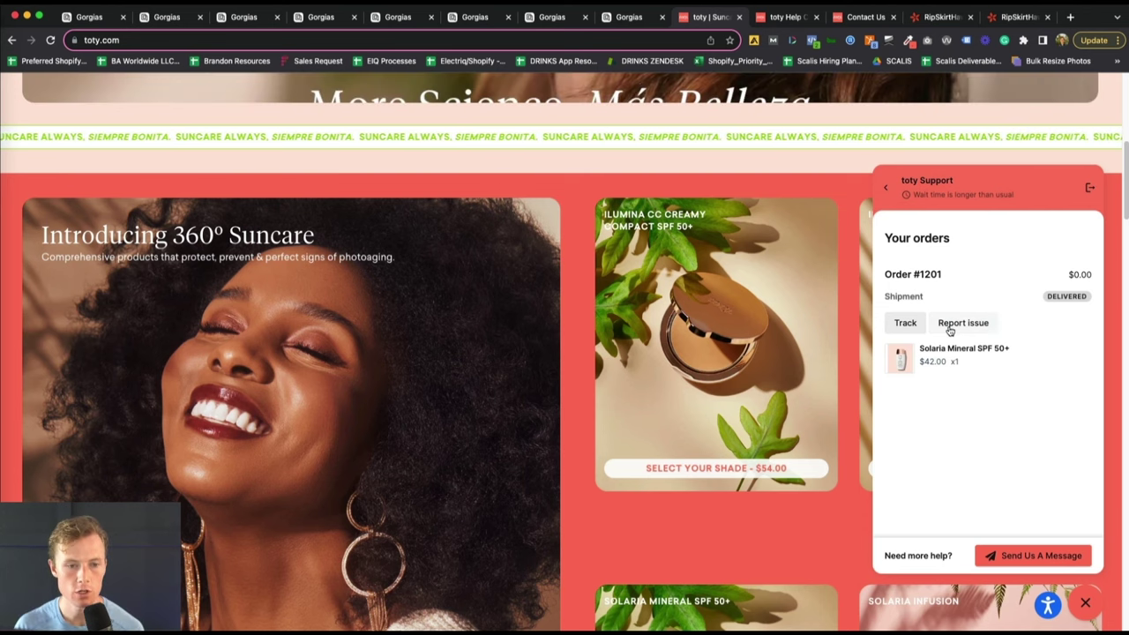
Review an order's Report issue options, go back, and choose Can I start a return?
left_click(950, 327)
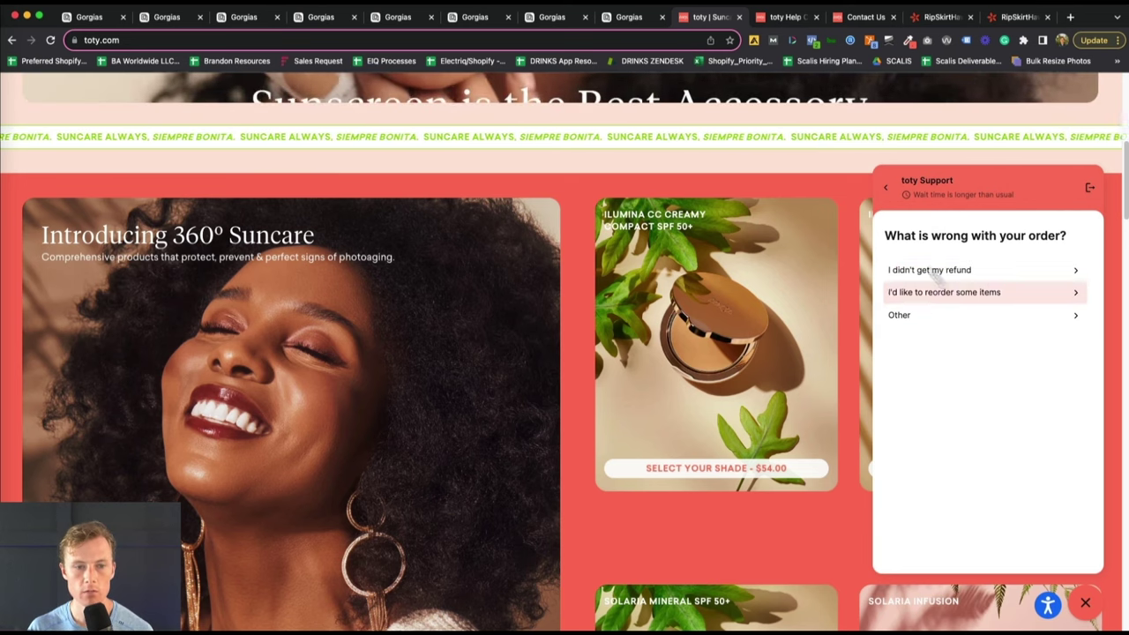
left_click(885, 187)
left_click(885, 187)
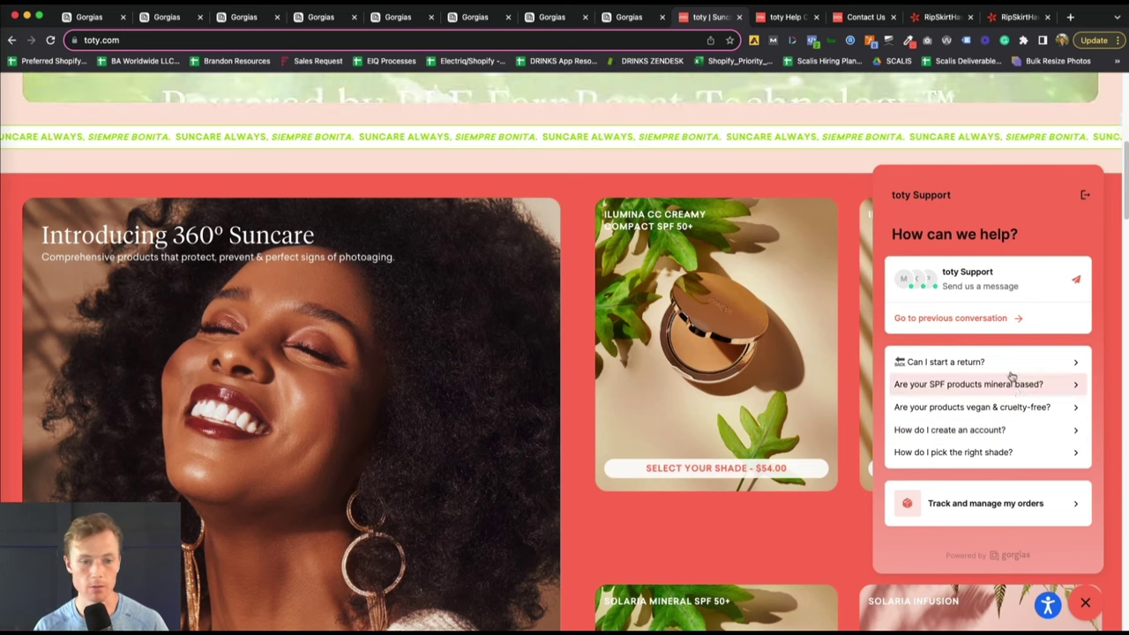
left_click(936, 361)
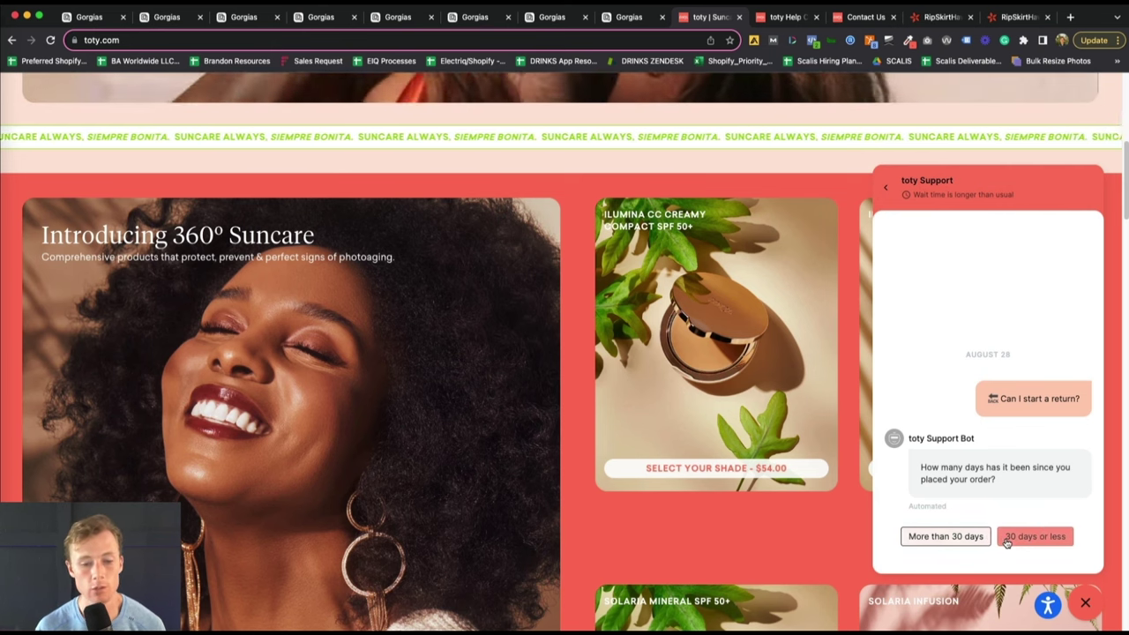
Answer More than 30 days in the return flow, then return to Gorgias's Quick response flows.
left_click(930, 539)
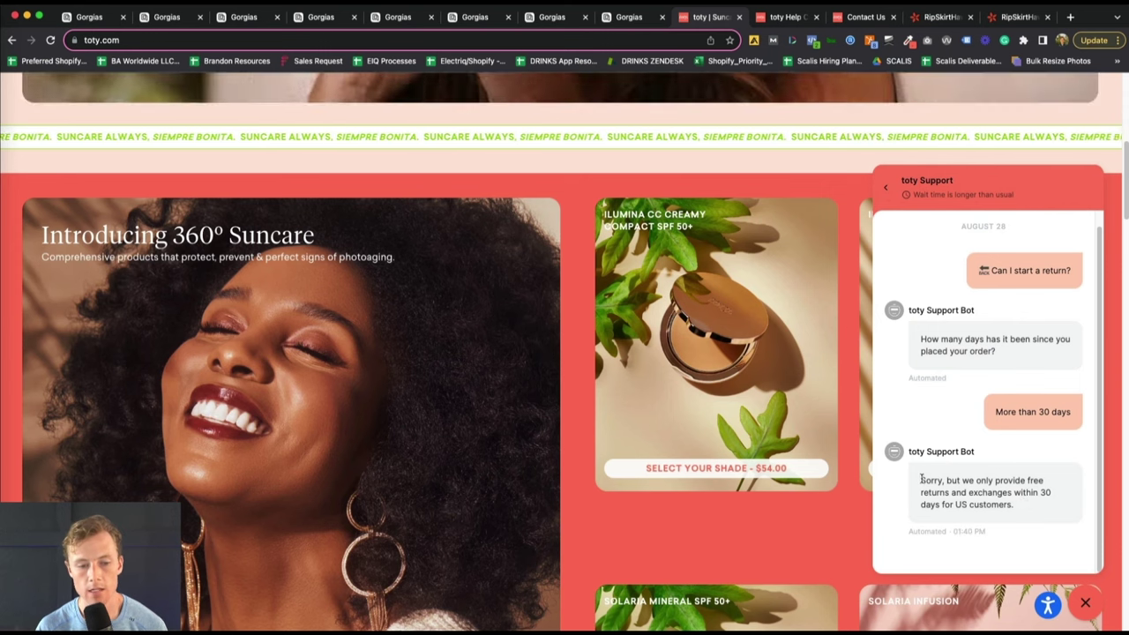
left_click_drag(919, 479, 1058, 515)
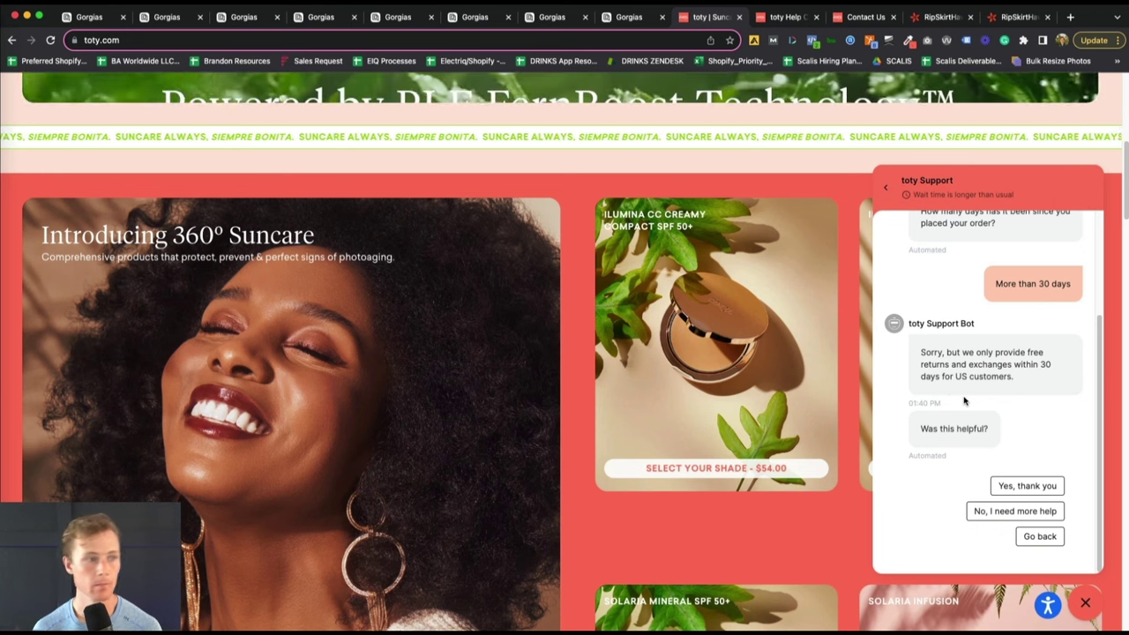
left_click(256, 18)
left_click(158, 19)
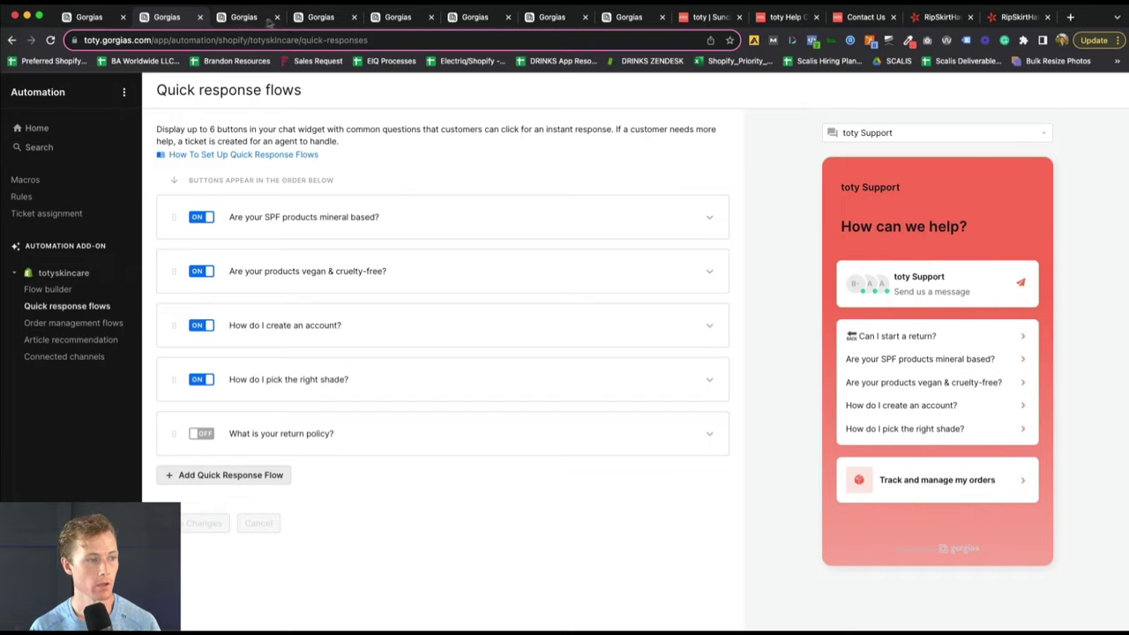
left_click(319, 18)
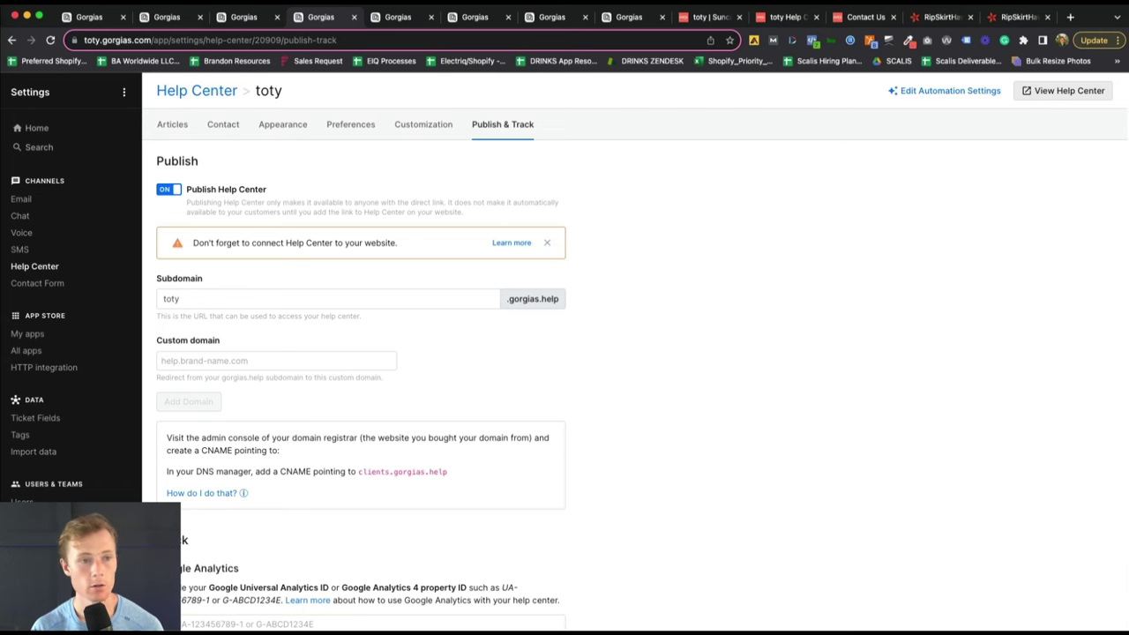
Browse the live toty help center and open its Products category of 8 FAQ articles.
left_click(783, 17)
scroll(491, 398, "up", 1)
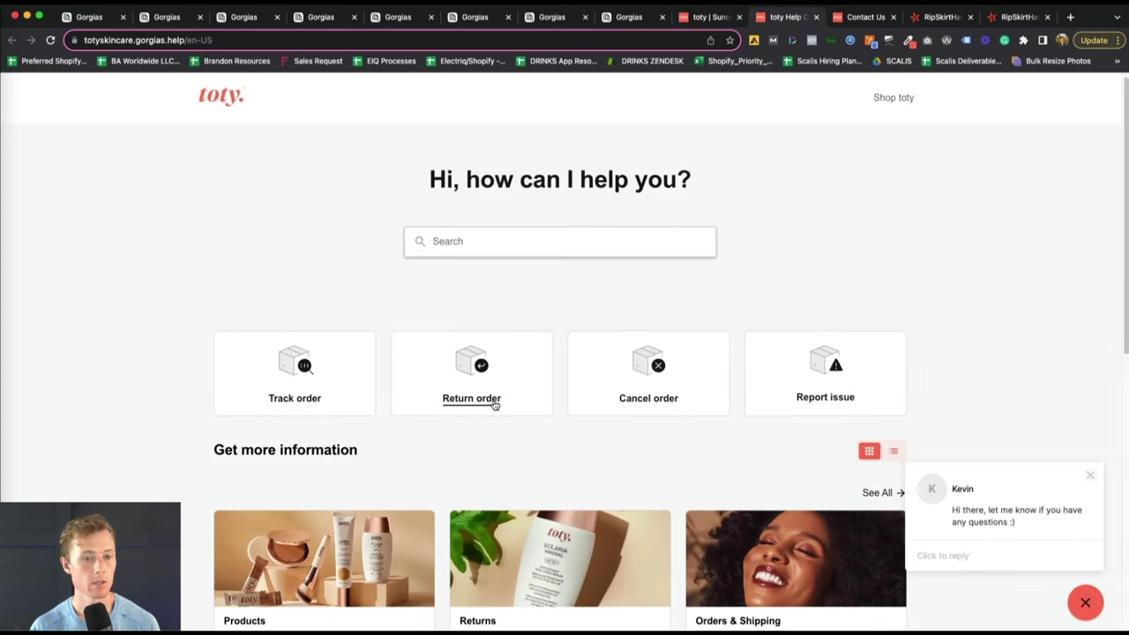
scroll(503, 396, "down", 5)
scroll(529, 392, "down", 3)
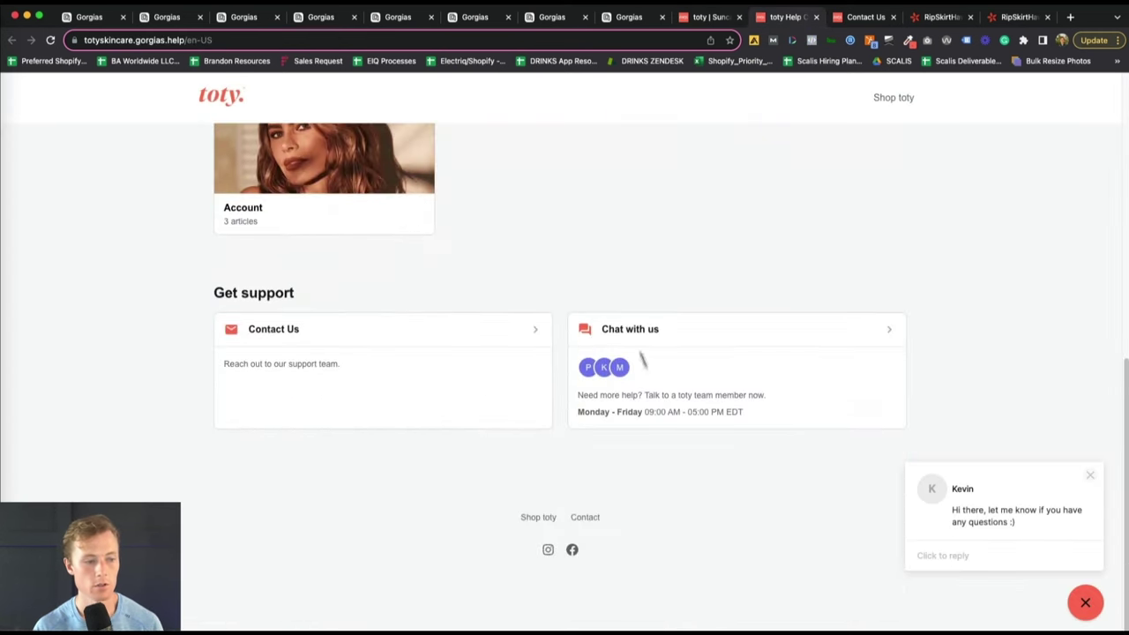
scroll(643, 390, "up", 7)
scroll(499, 381, "down", 3)
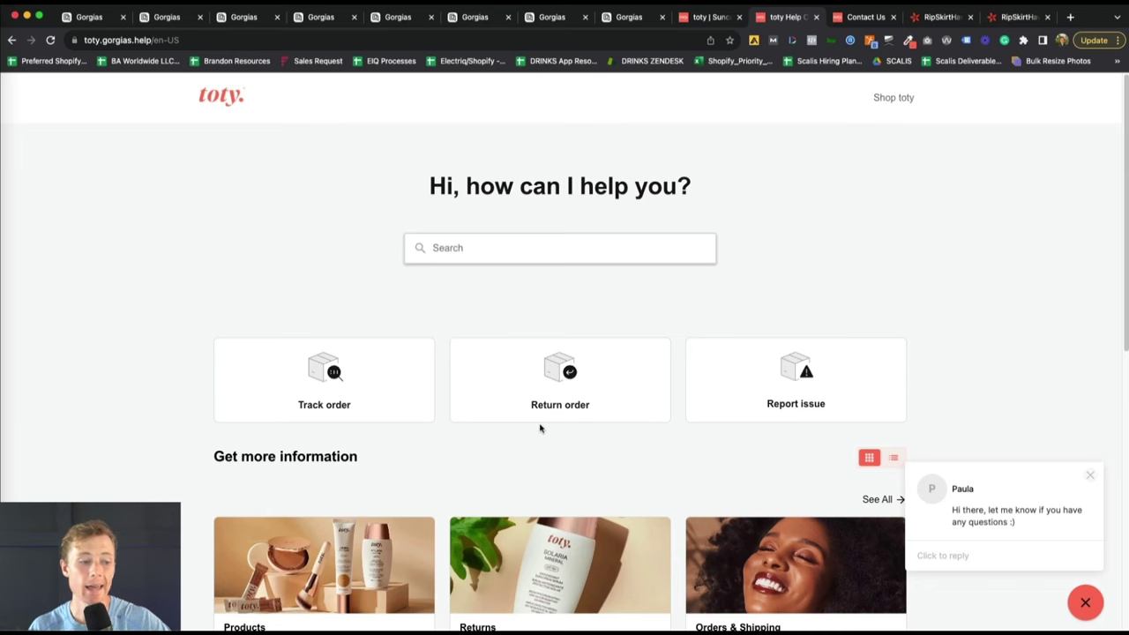
scroll(561, 465, "down", 4)
left_click(308, 300)
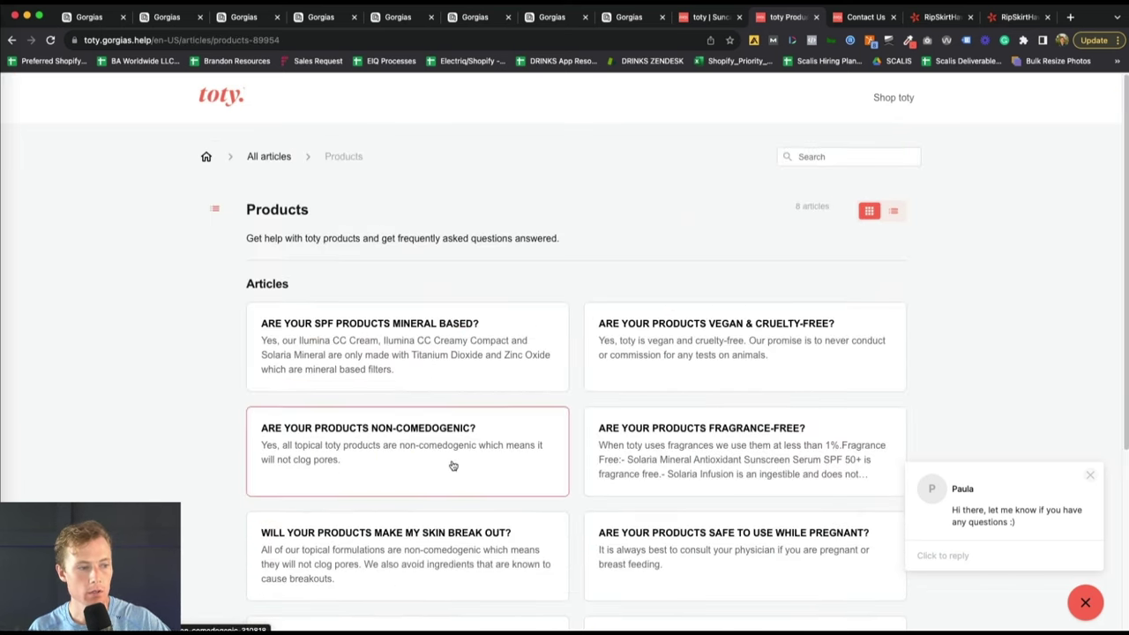
scroll(451, 476, "down", 3)
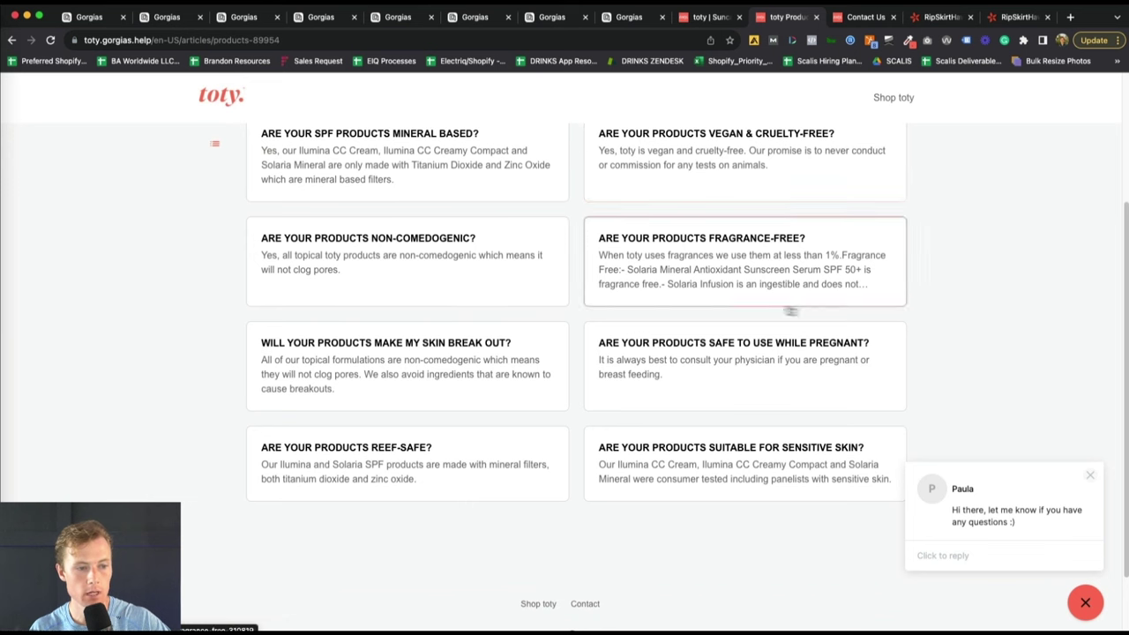
scroll(482, 319, "up", 3)
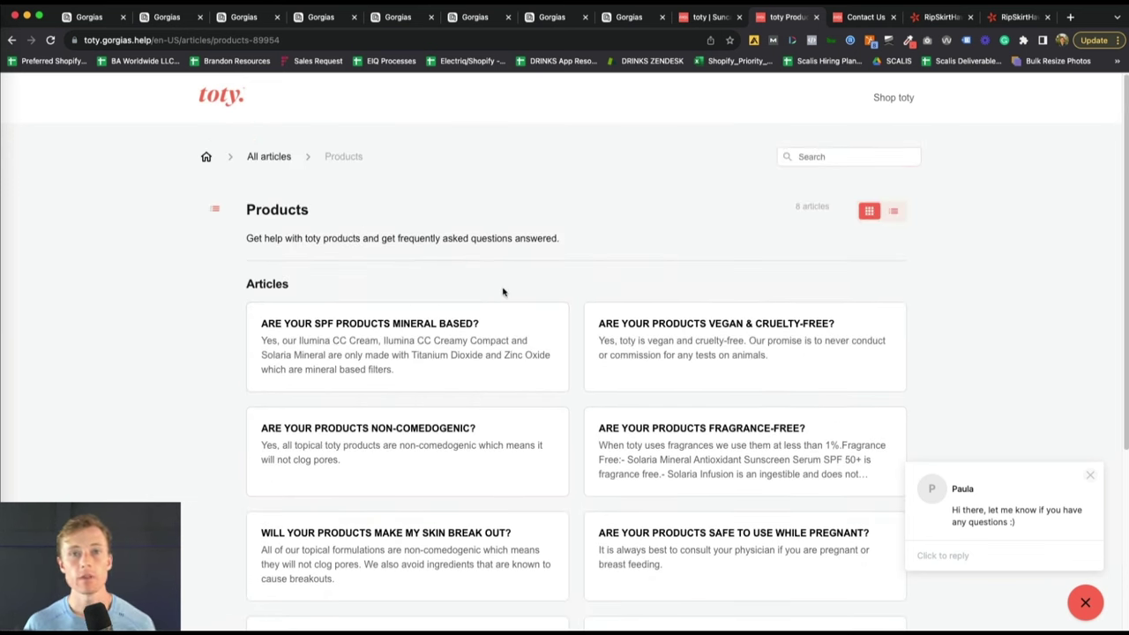
View the storefront Contact Us form with full name, email, subject and message fields.
left_click(842, 28)
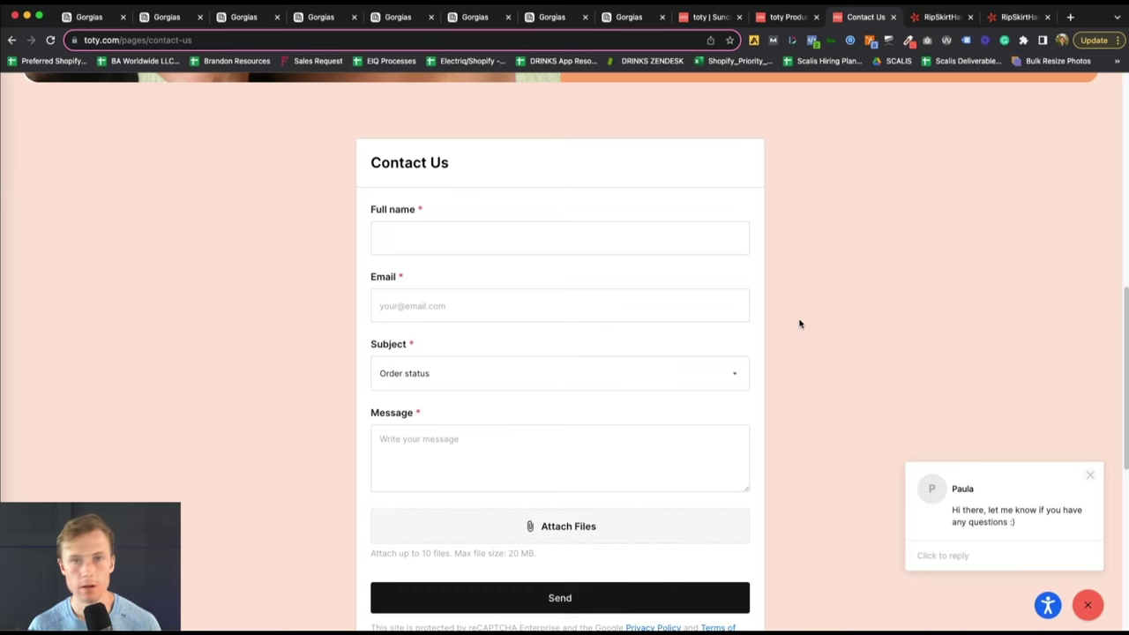
scroll(800, 323, "down", 1)
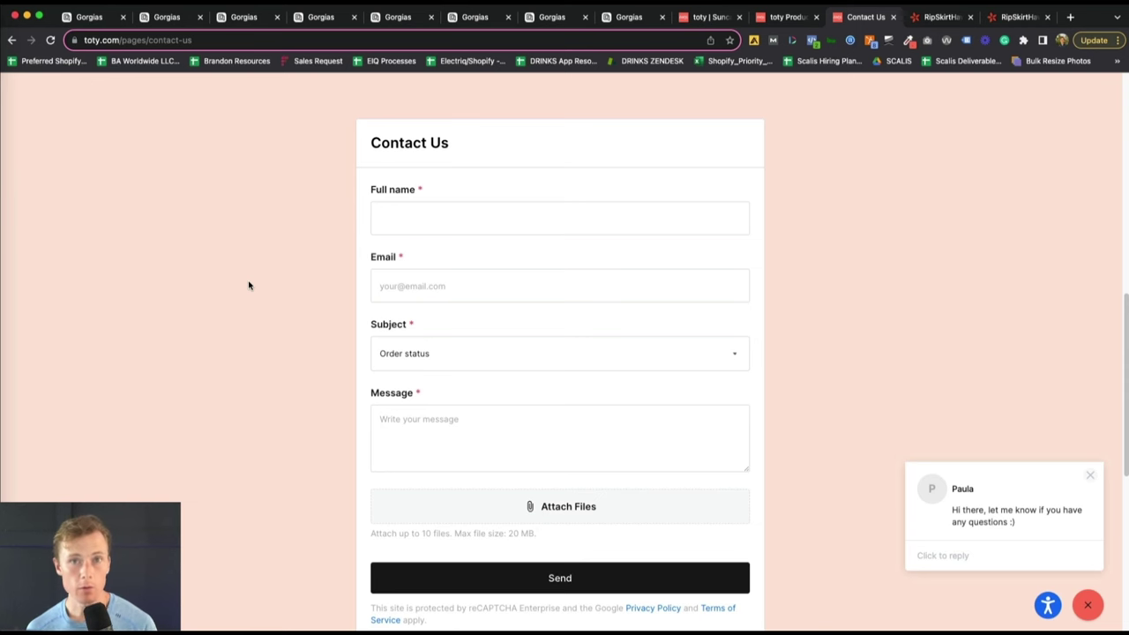
left_click(628, 17)
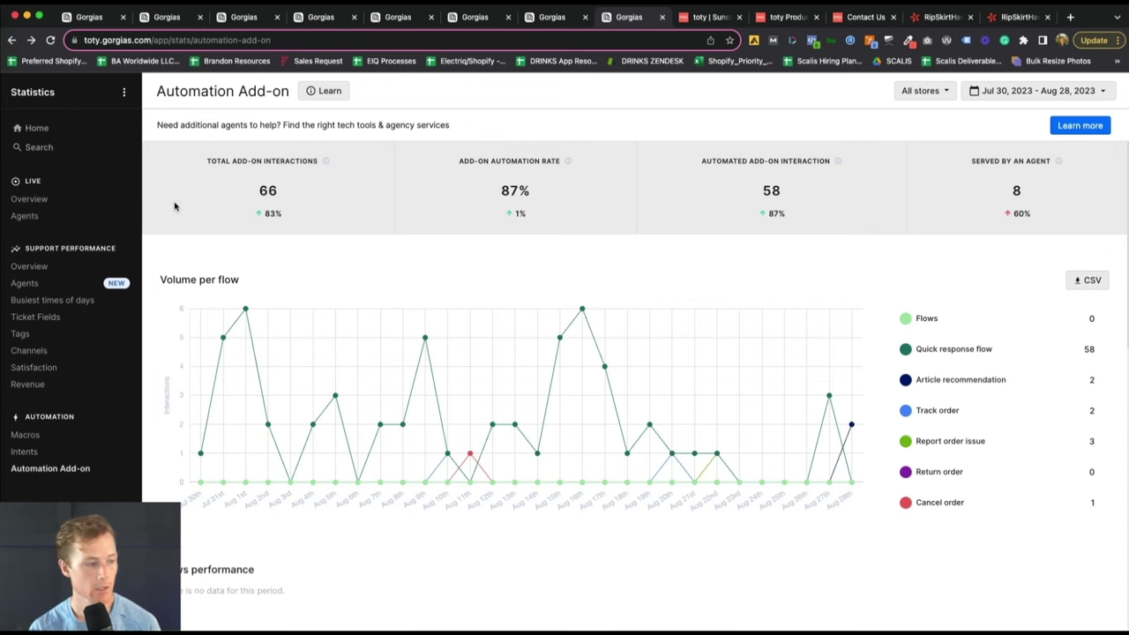
Open Statistics and view the Automation Add-on report: 68 interactions at 86% automation rate.
left_click(76, 104)
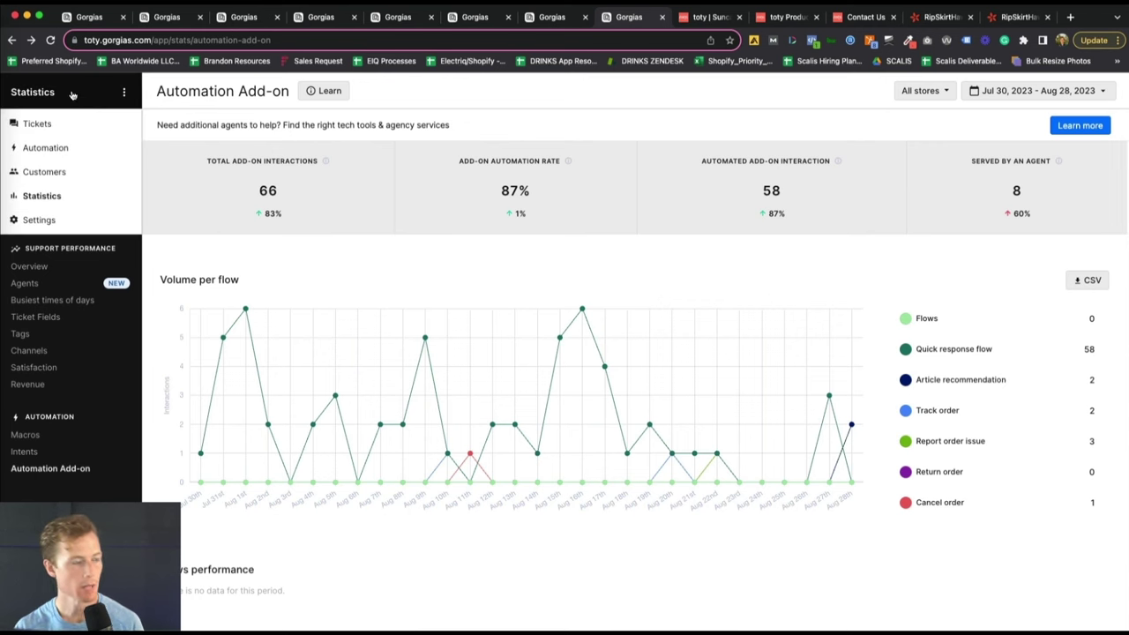
left_click(65, 195)
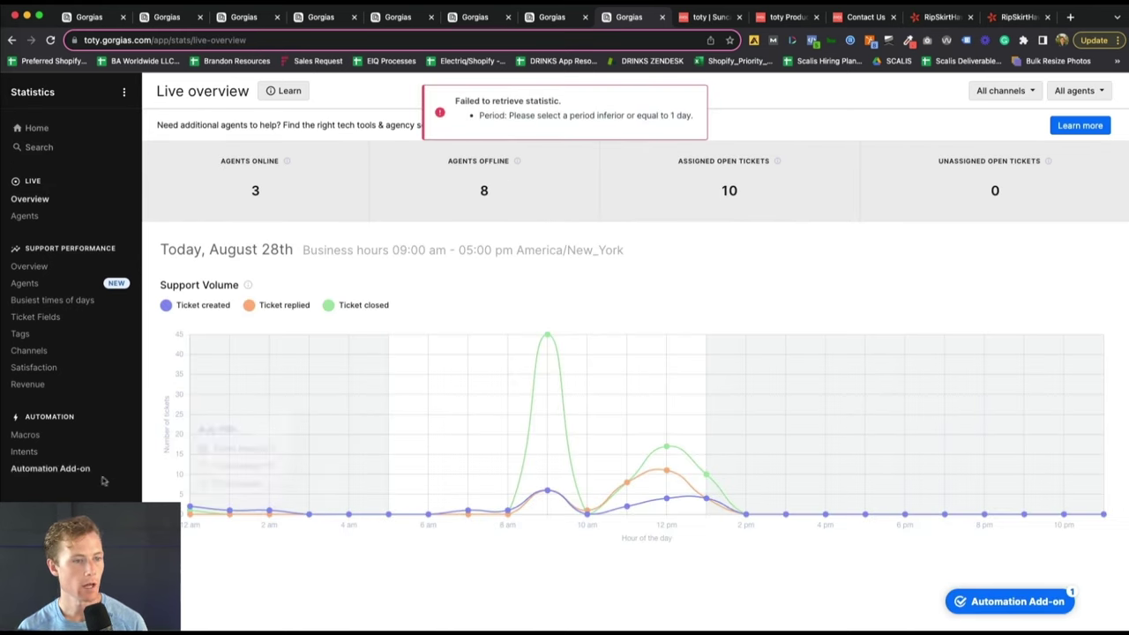
left_click(53, 468)
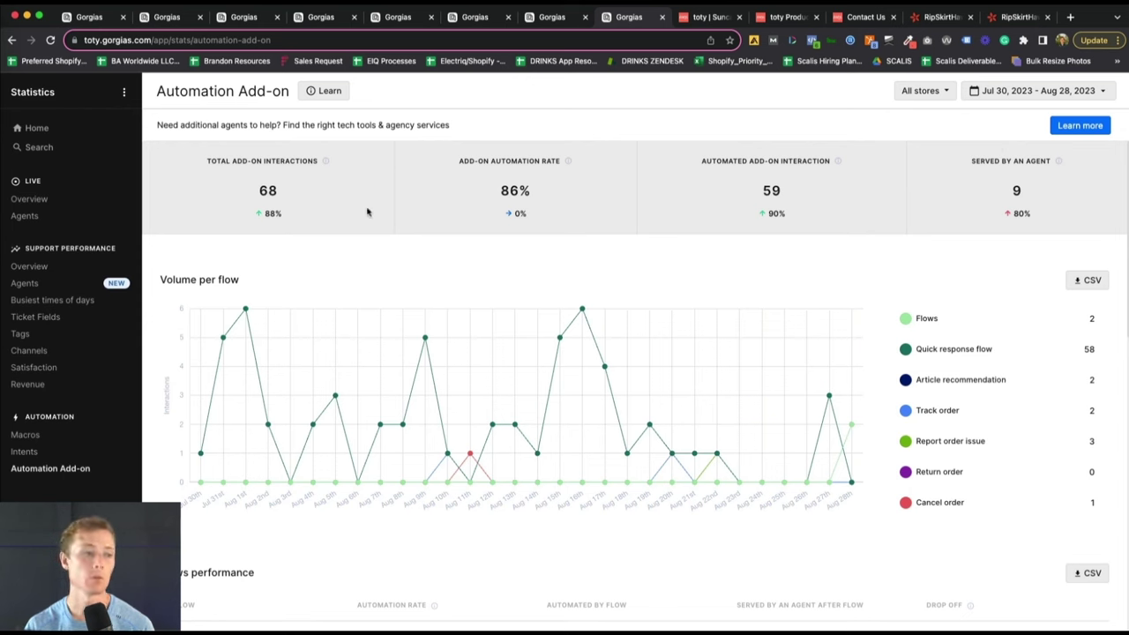
left_click_drag(255, 190, 291, 196)
left_click(310, 198)
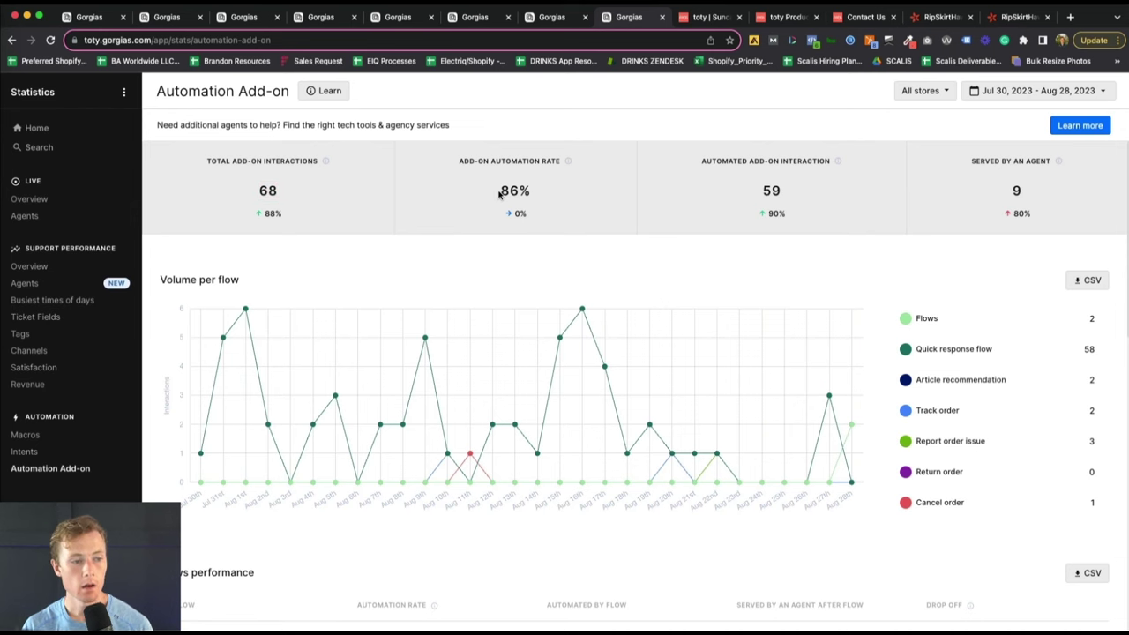
mouse_move(568, 162)
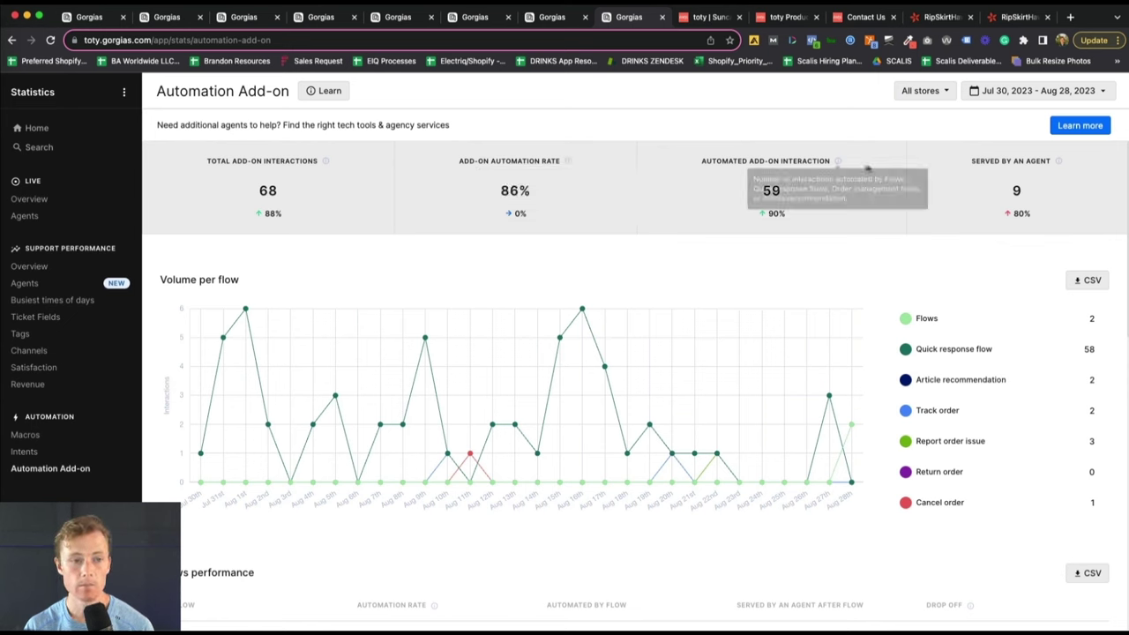
mouse_move(835, 163)
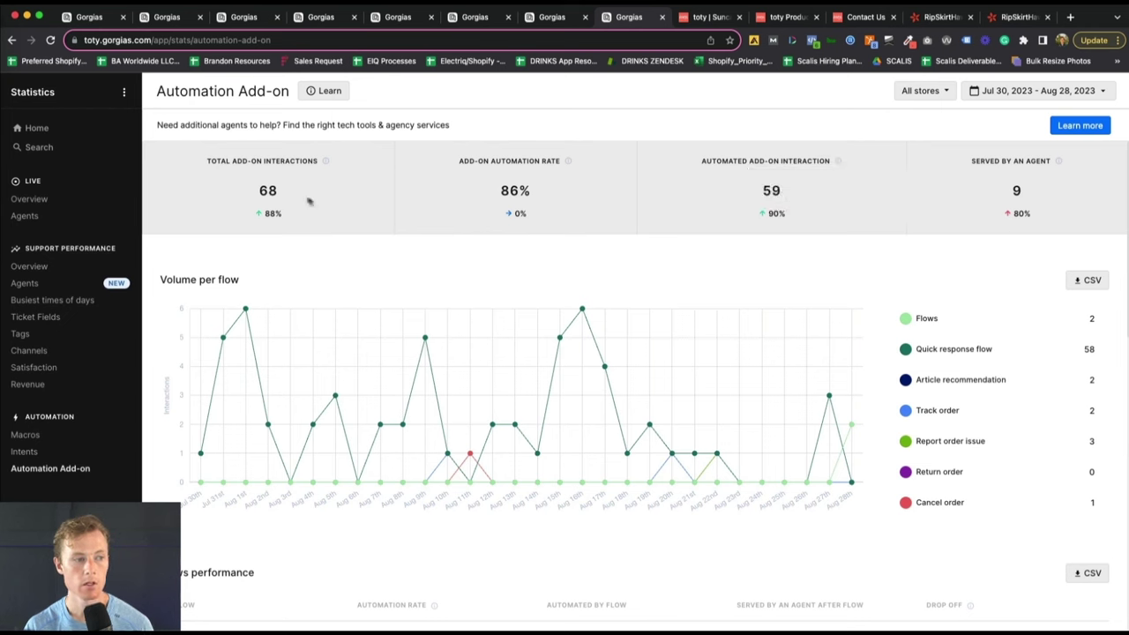
left_click_drag(498, 198, 533, 195)
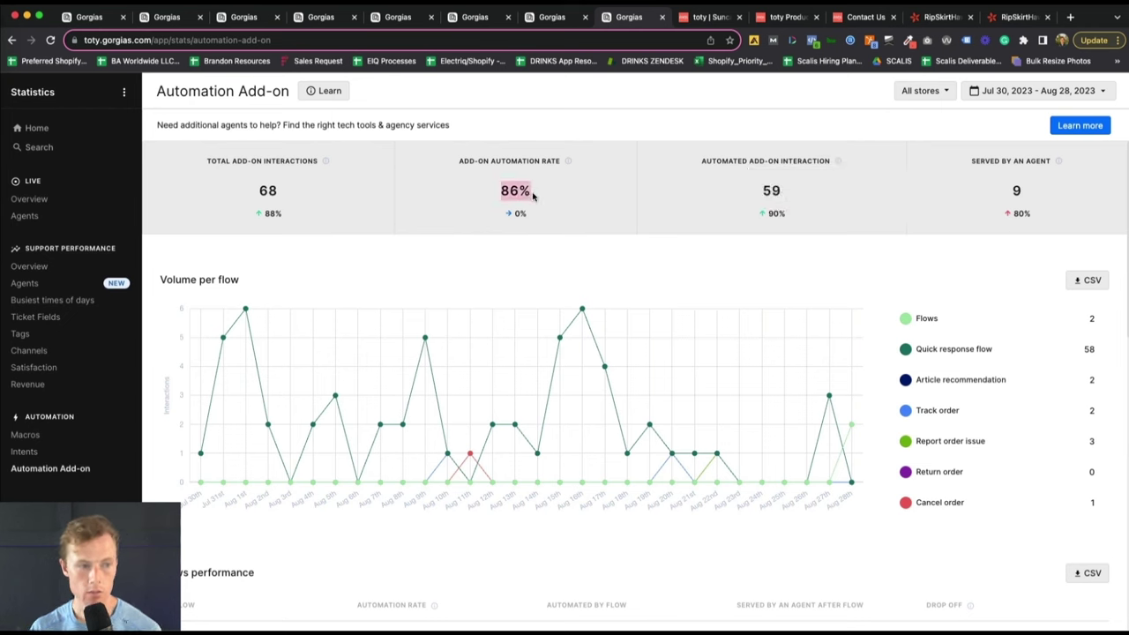
left_click_drag(764, 190, 788, 194)
left_click(805, 193)
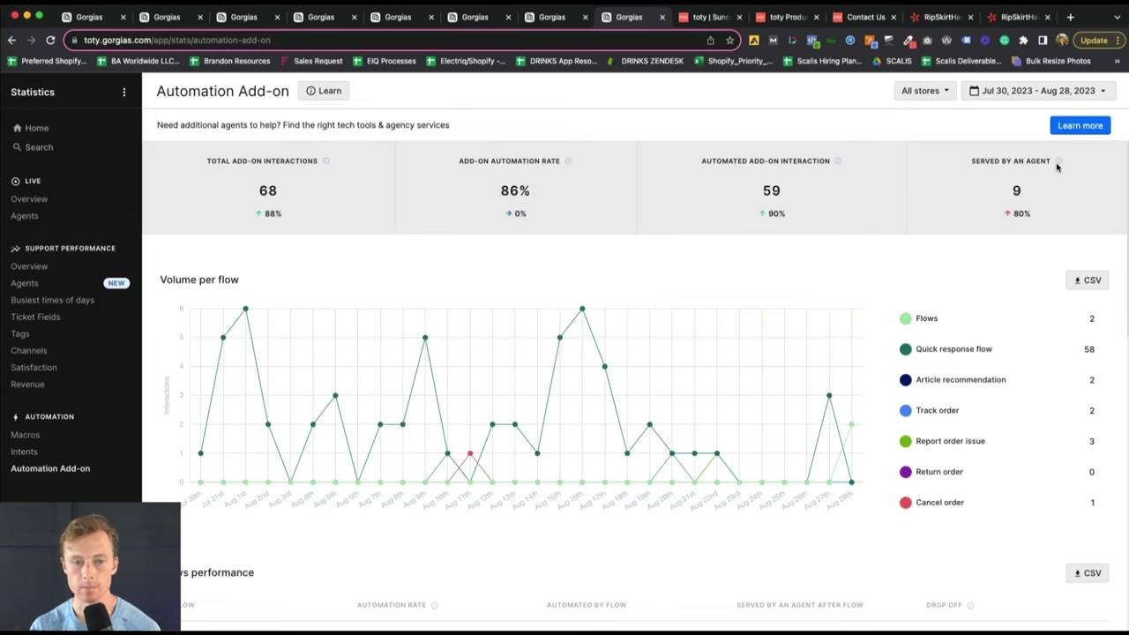
mouse_move(1058, 162)
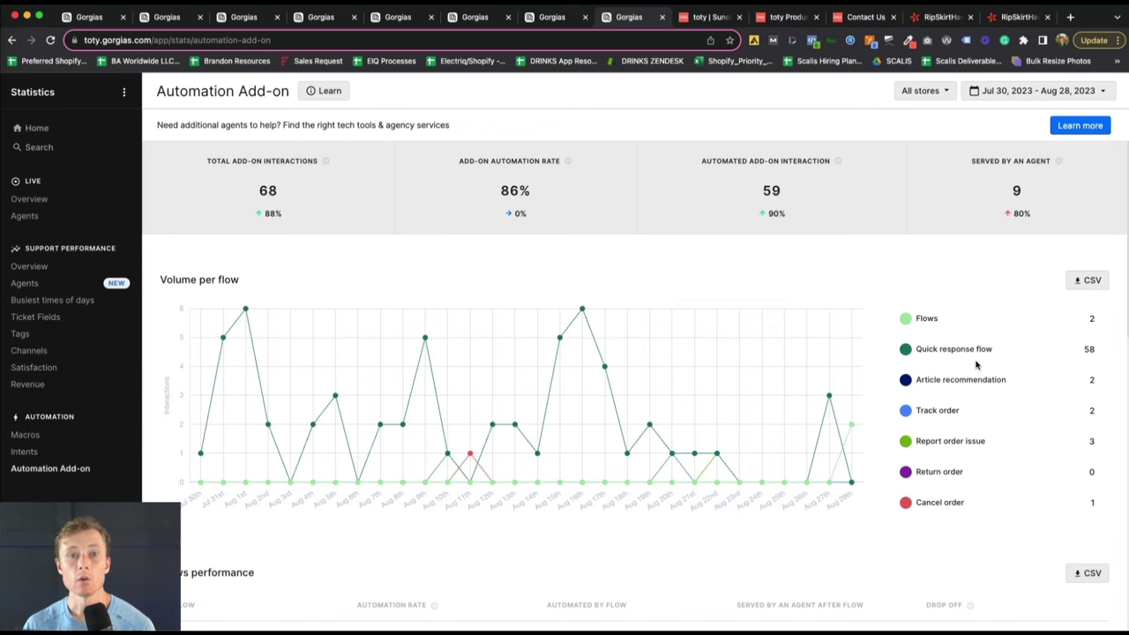
scroll(975, 364, "down", 5)
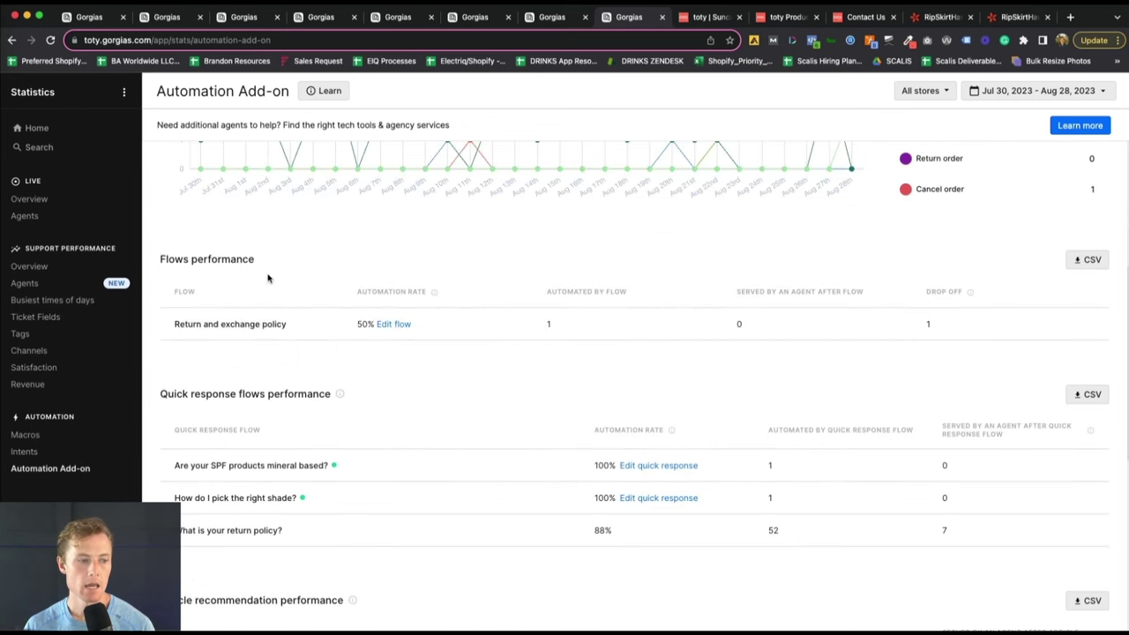
scroll(231, 279, "down", 2)
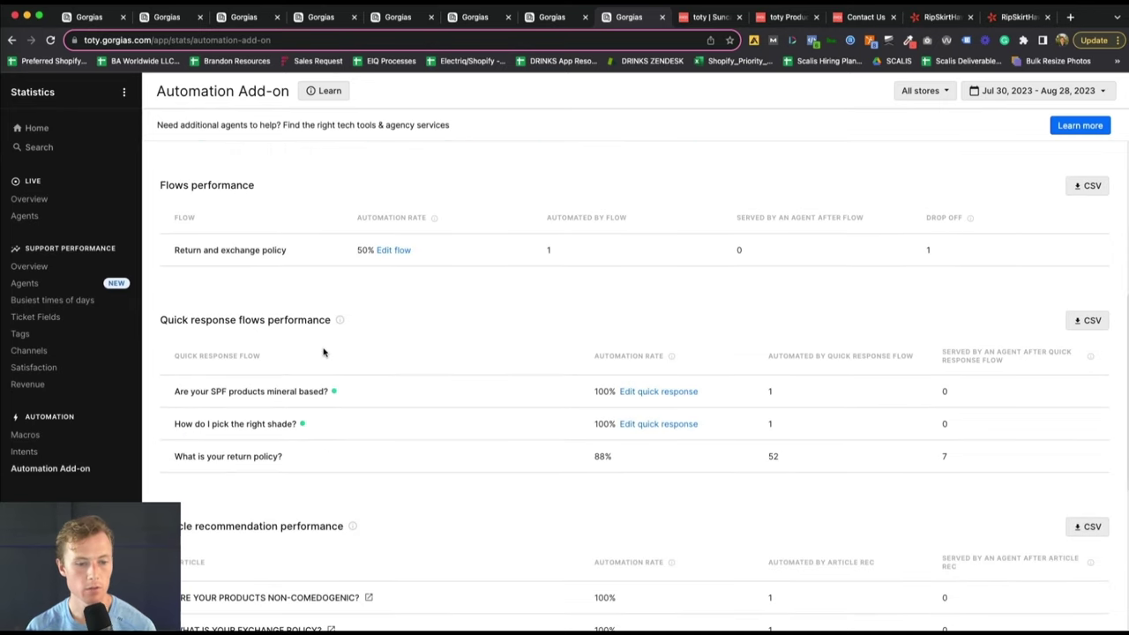
scroll(322, 352, "down", 1)
scroll(323, 352, "down", 1)
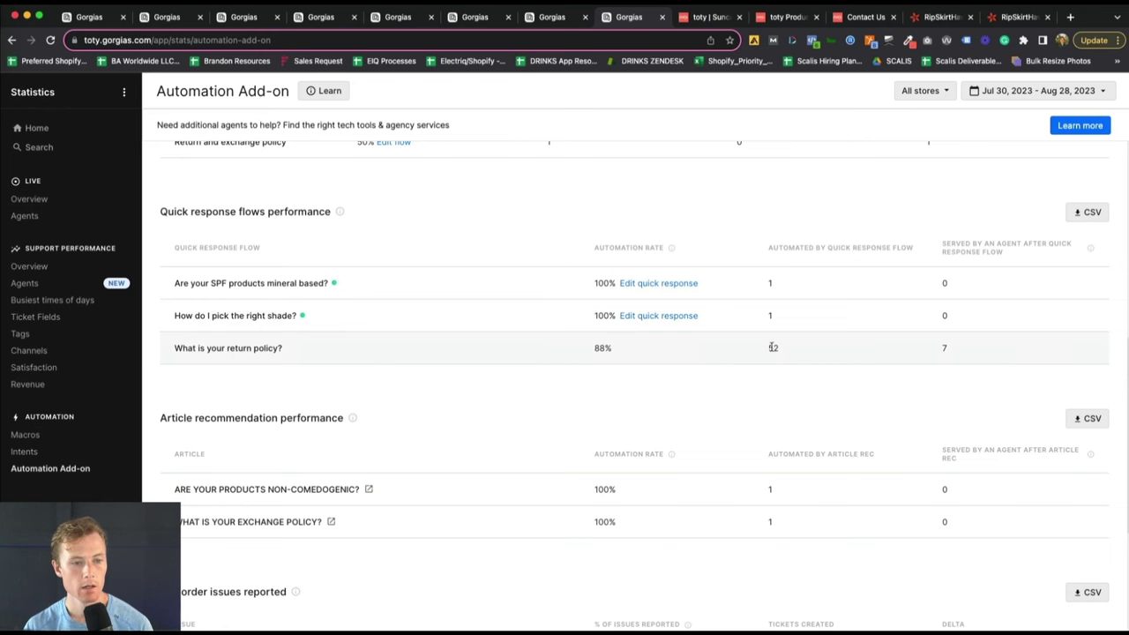
left_click_drag(765, 348, 796, 352)
left_click_drag(940, 348, 953, 358)
left_click(959, 370)
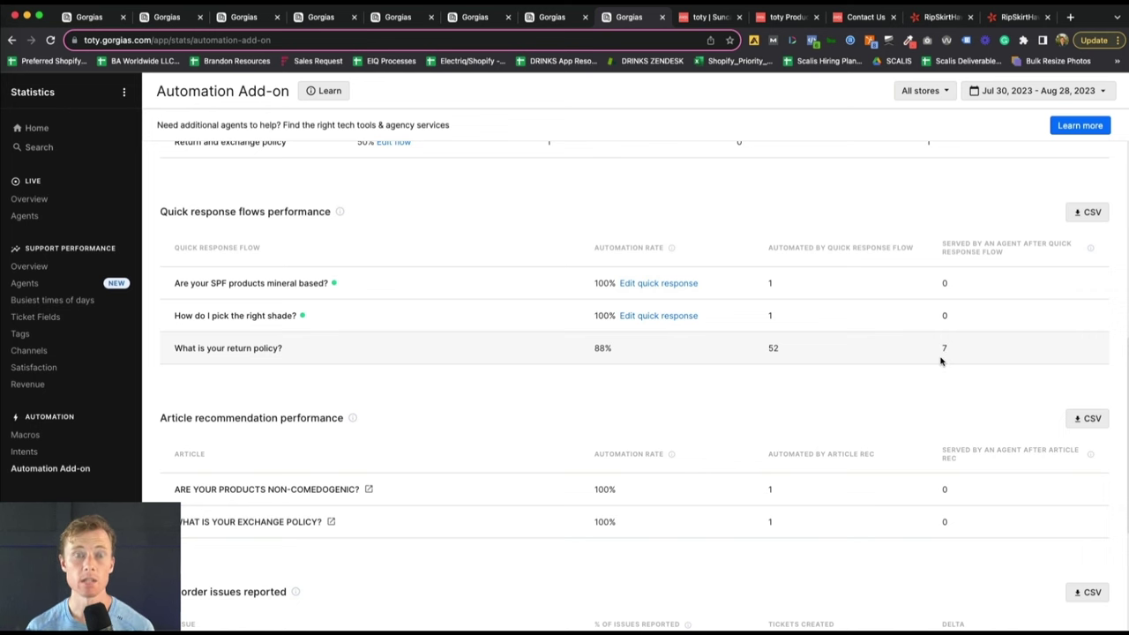
scroll(940, 360, "down", 5)
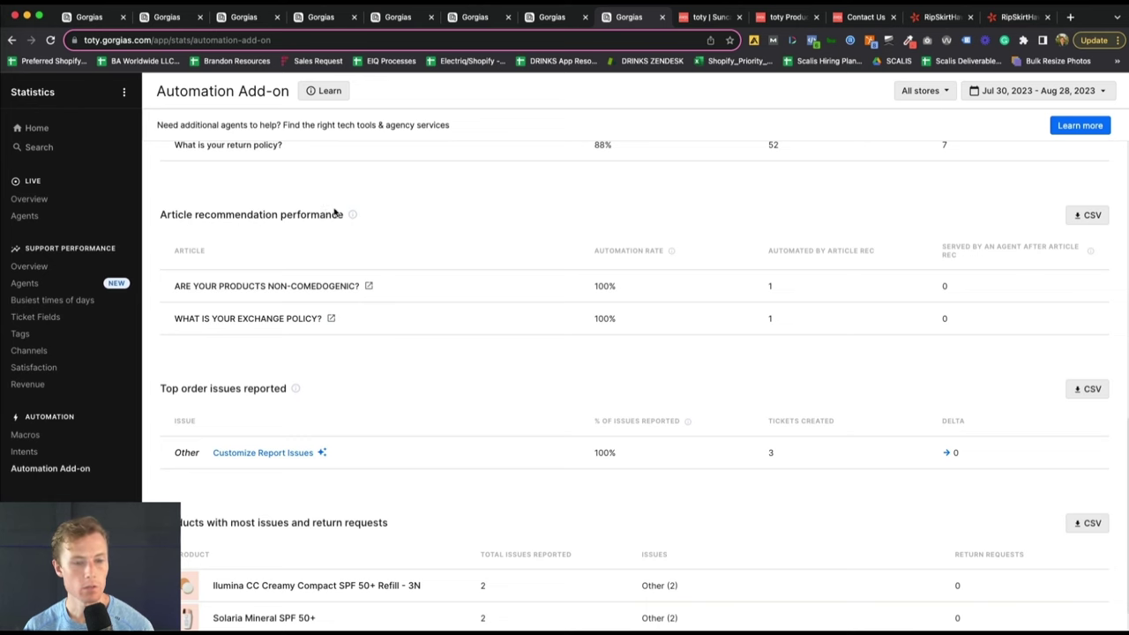
scroll(366, 340, "down", 1)
scroll(366, 340, "down", 1)
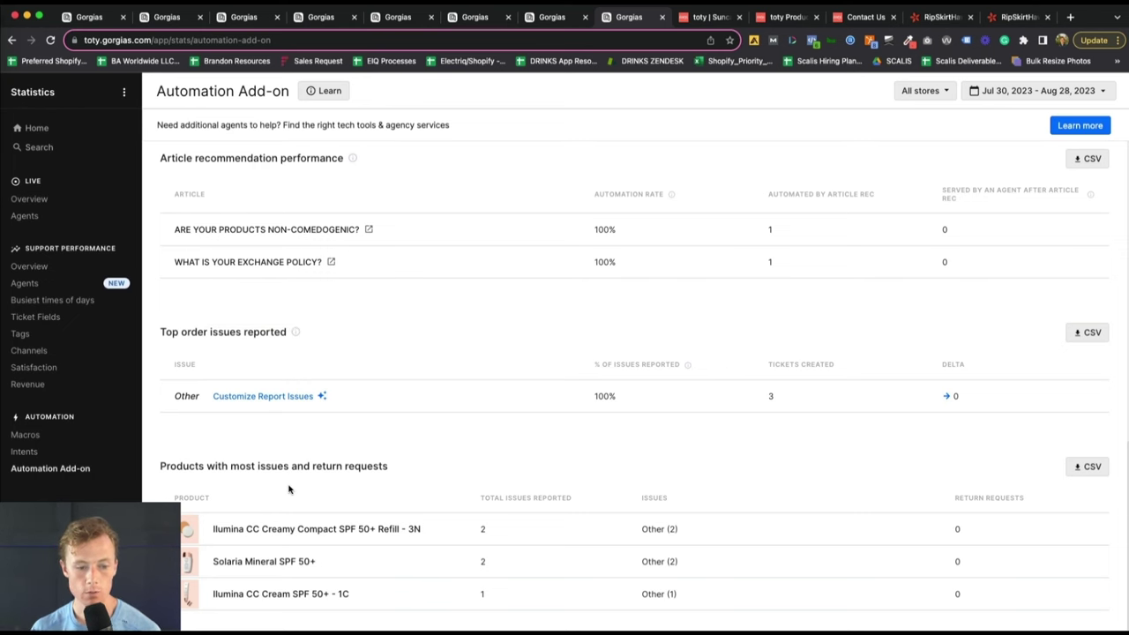
scroll(289, 489, "up", 10)
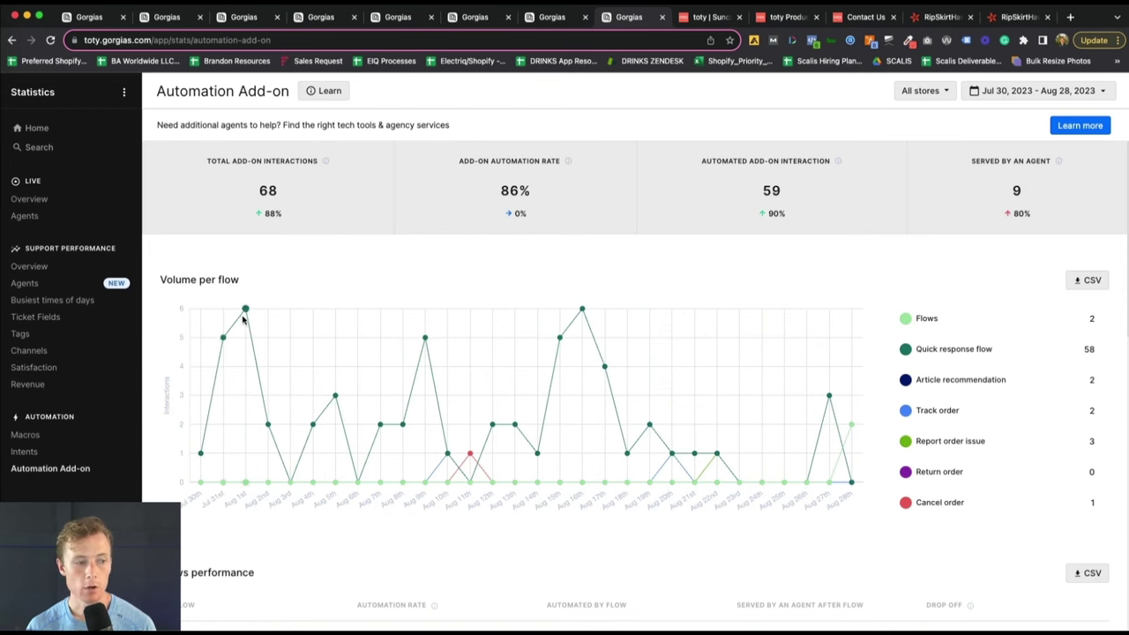
left_click_drag(738, 188, 818, 192)
left_click(819, 192)
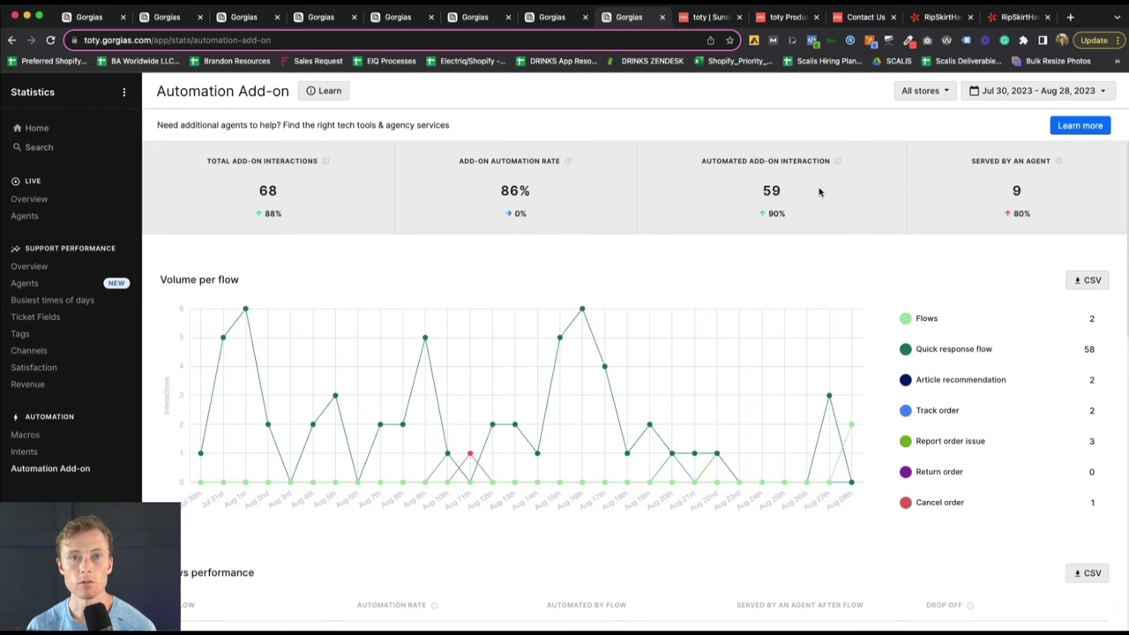